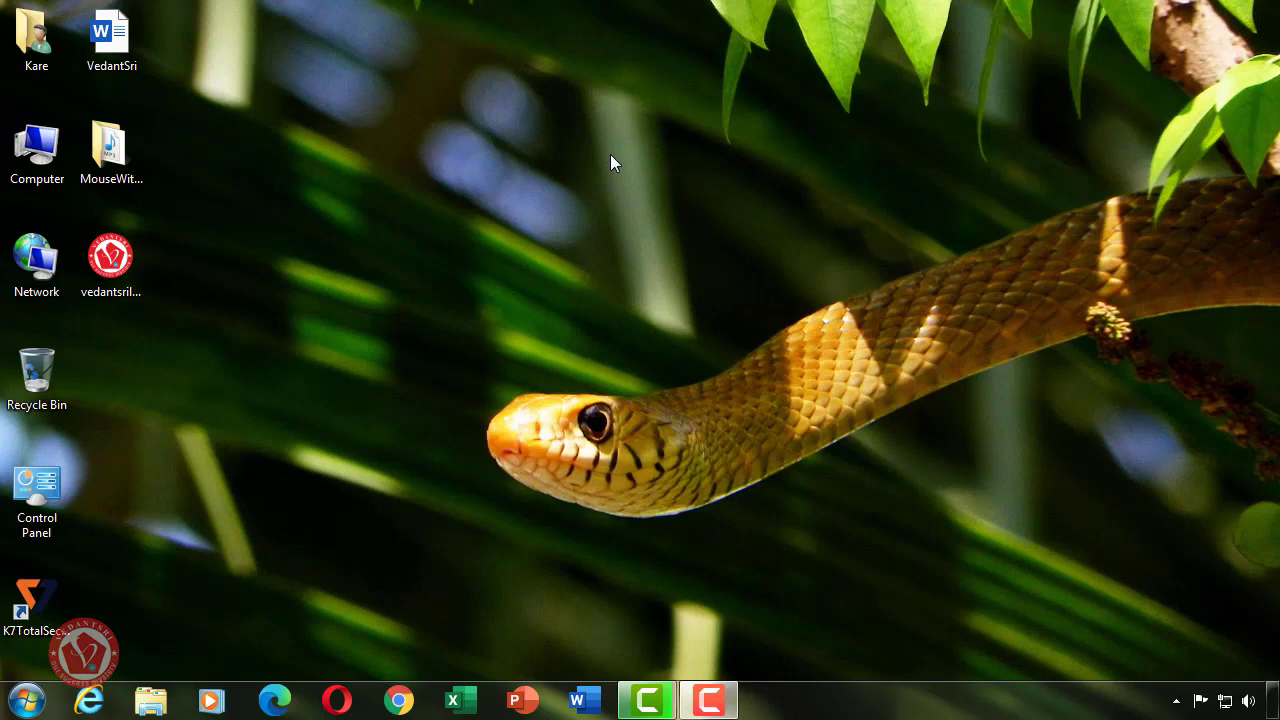
- Launch Microsoft Word from the Run dialog with the winword command, opening a blank Document1
{"action": "key", "text": "super+r"}
{"action": "type", "text": "wi"}
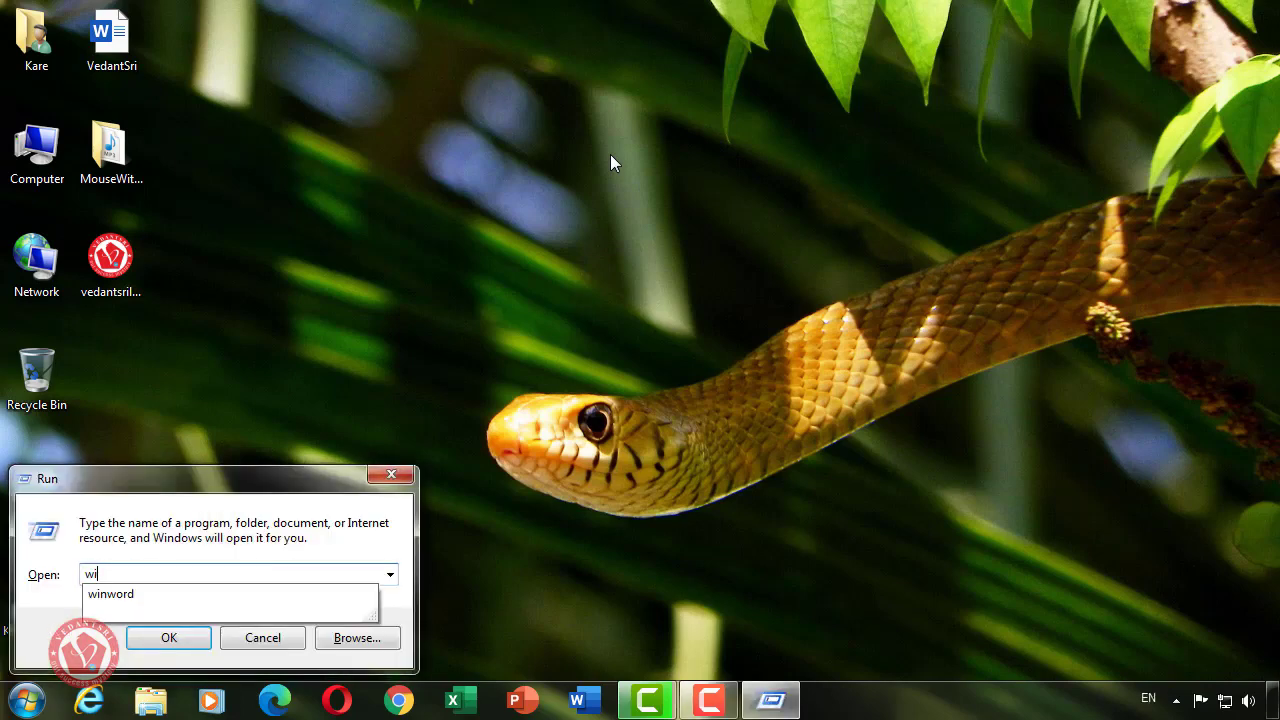
{"action": "type", "text": "n"}
{"action": "key", "text": "Down"}
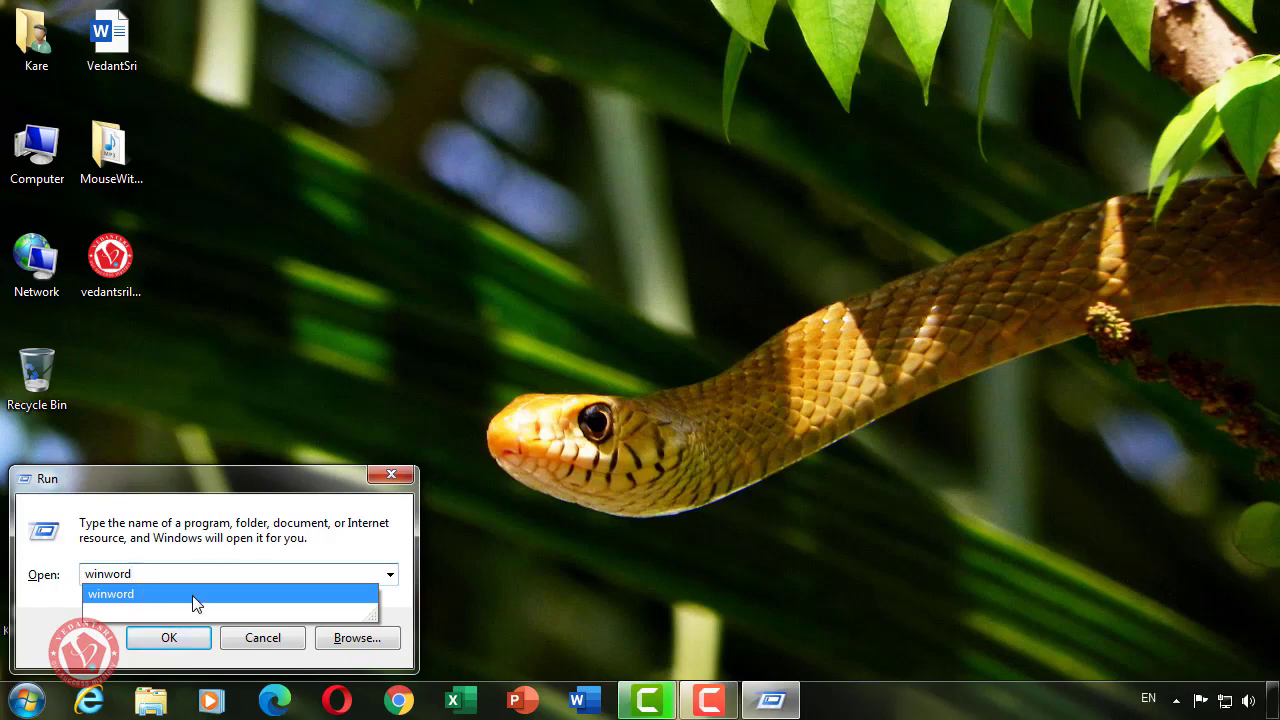
{"action": "key", "text": "Return"}
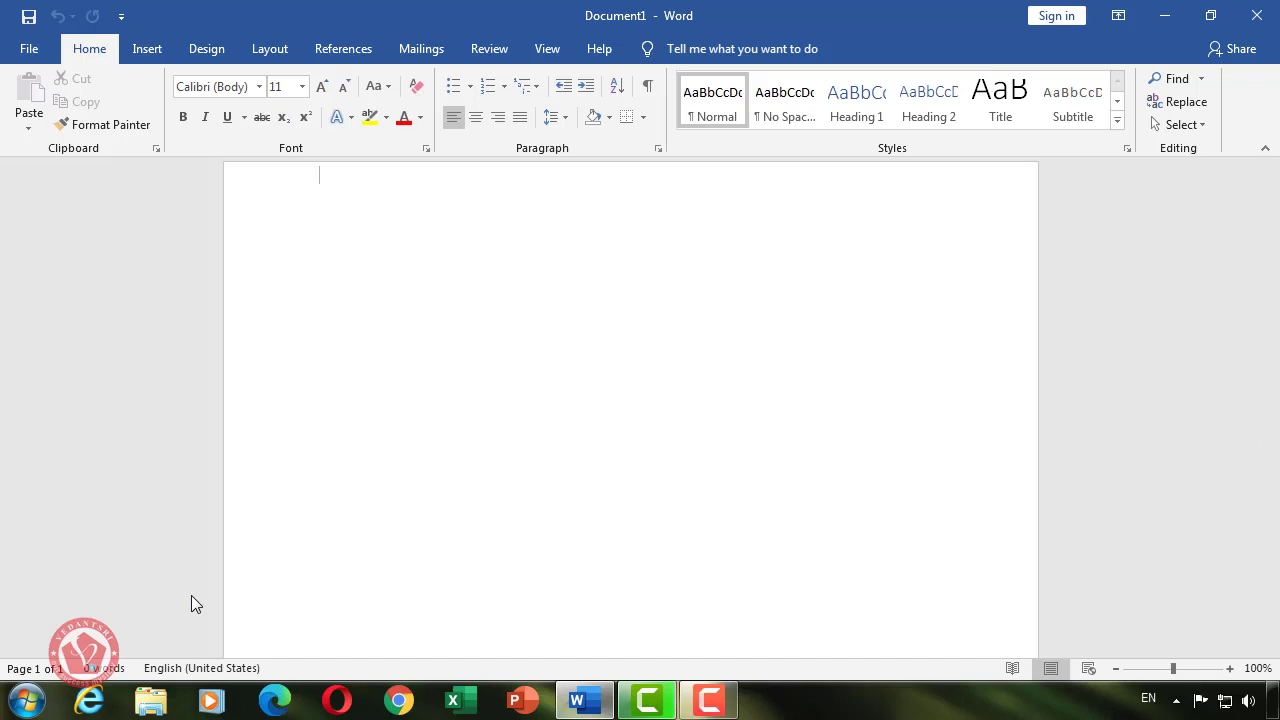
- Generate sample paragraphs with =rand(20) and select all the document text
{"action": "type", "text": "=rand"}
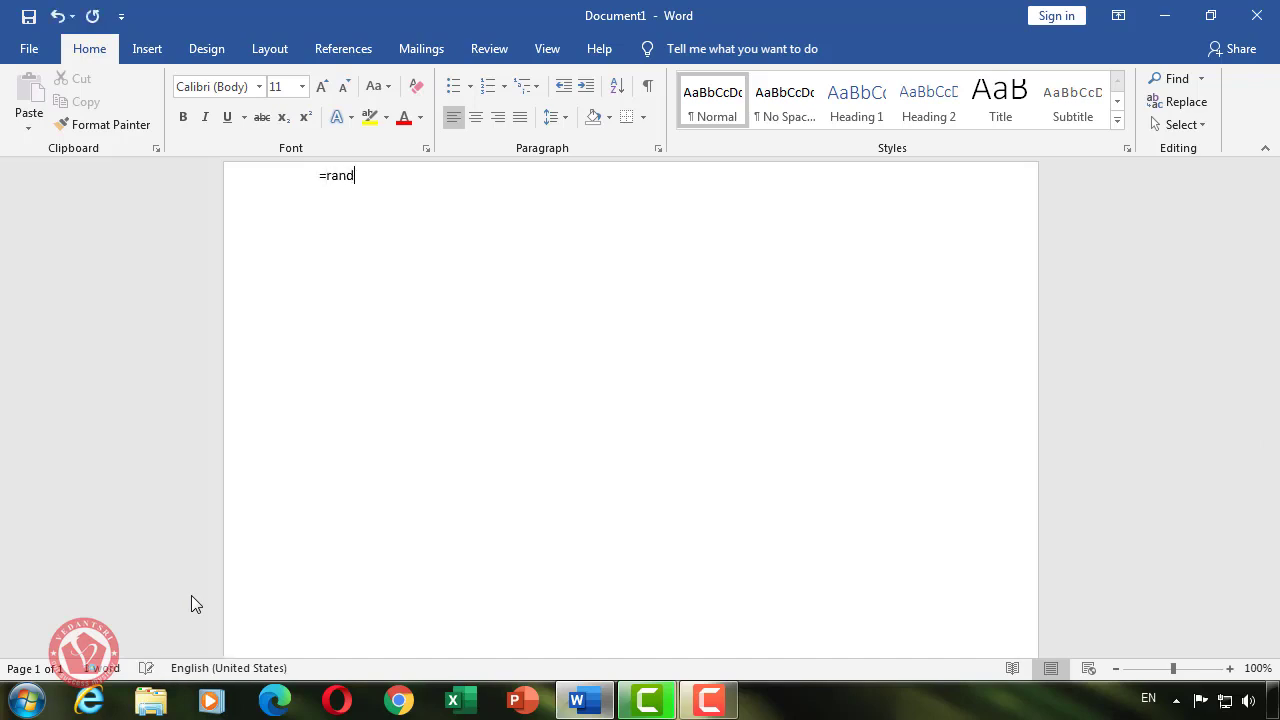
{"action": "type", "text": "("}
{"action": "type", "text": "20"}
{"action": "key", "text": "Return"}
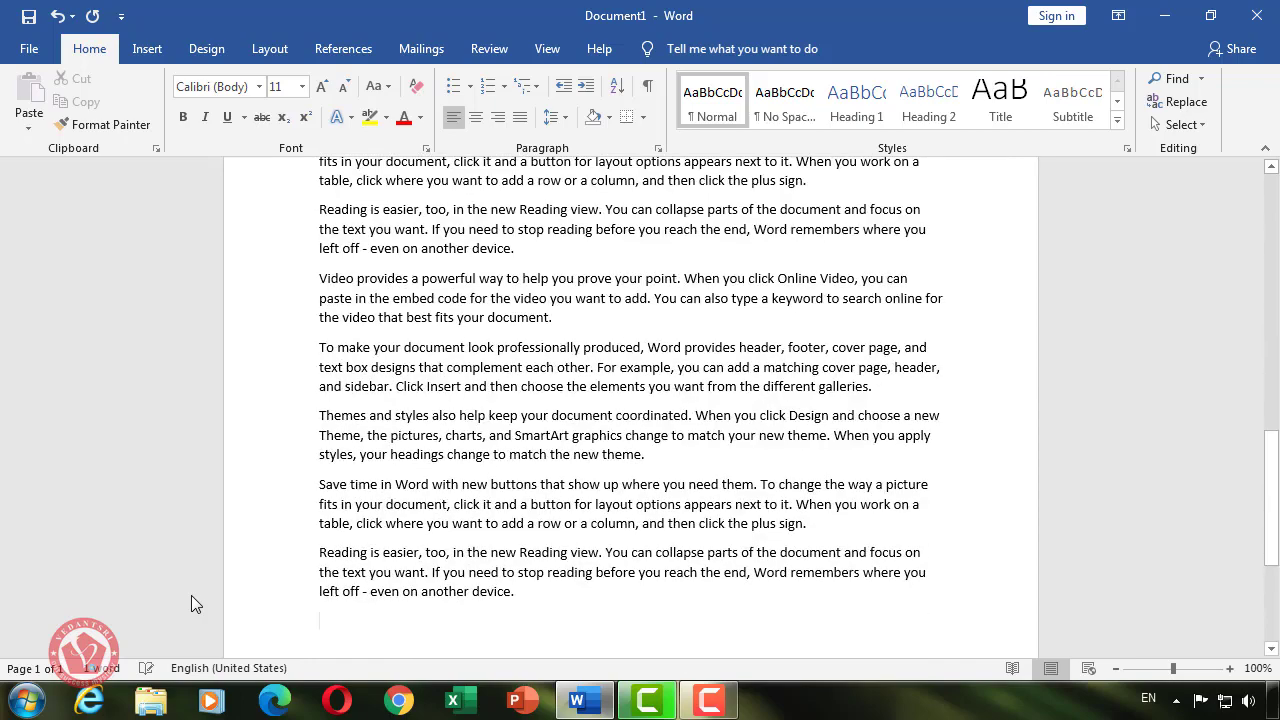
{"action": "key", "text": "ctrl+a"}
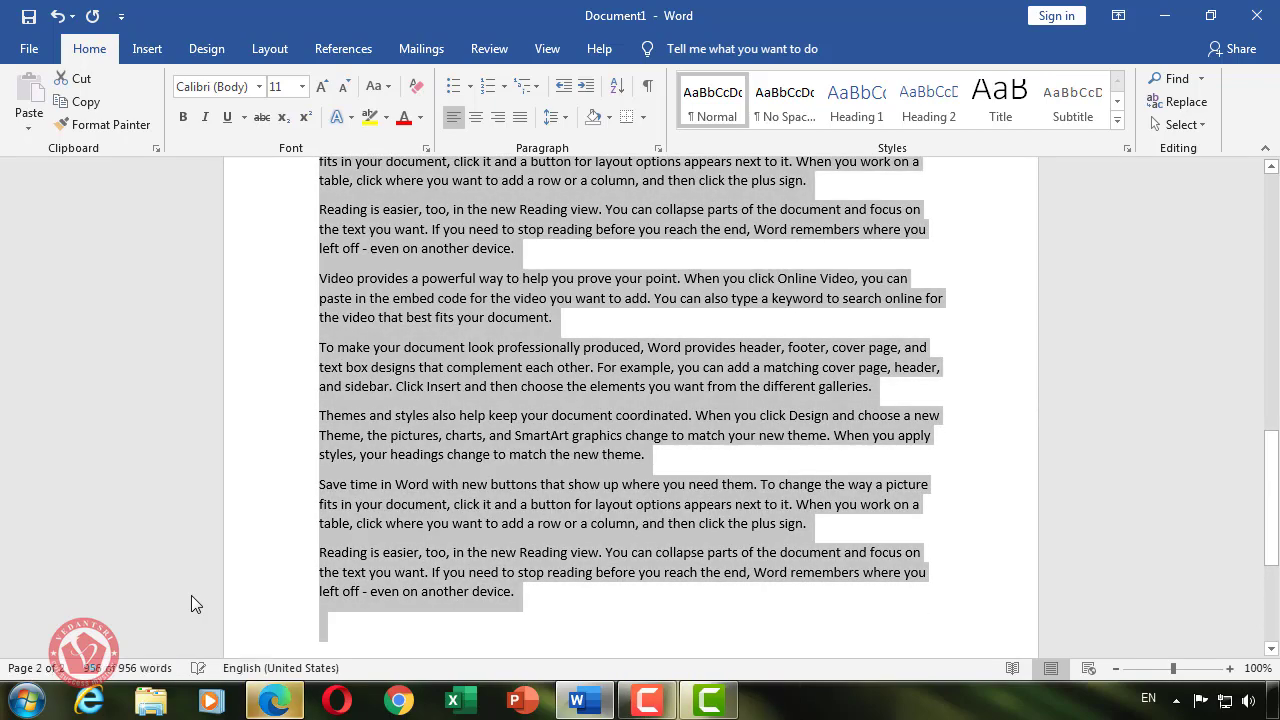
- Set all the selected sample text to 18 pt and justify it
{"action": "key", "text": "ctrl+shift+period"}
{"action": "key", "text": "ctrl+shift+period"}
{"action": "key", "text": "ctrl+shift+period"}
{"action": "key", "text": "ctrl+shift+period"}
{"action": "key", "text": "ctrl+shift+period"}
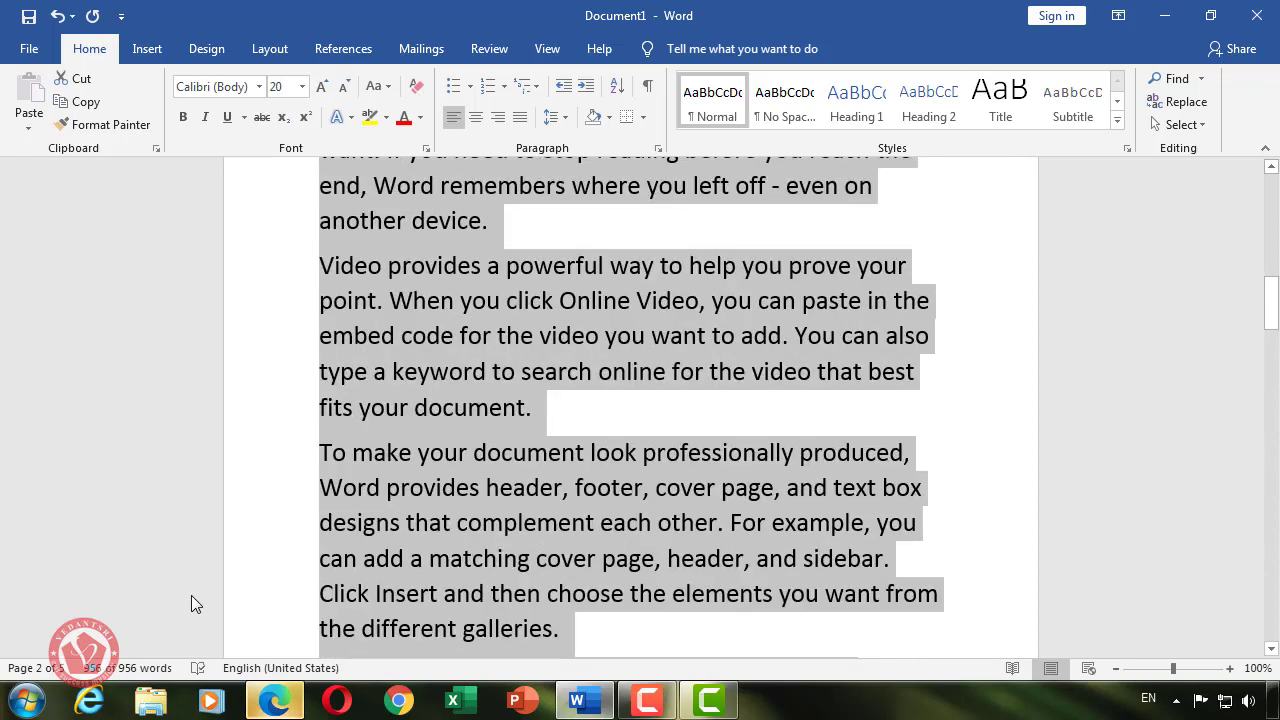
{"action": "key", "text": "ctrl+shift+period"}
{"action": "key", "text": "ctrl+shift+comma"}
{"action": "key", "text": "ctrl+shift+comma"}
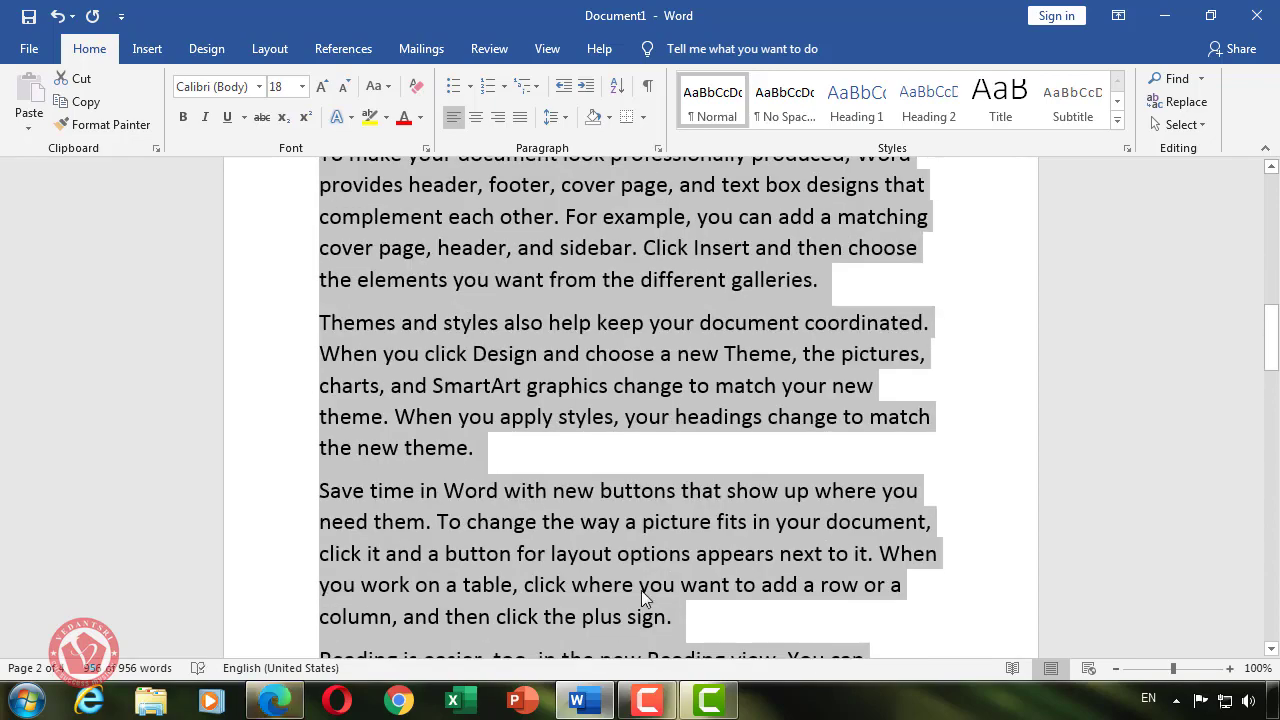
{"action": "scroll", "coordinate": [965, 398], "scroll_direction": "down", "scroll_amount": 3}
{"action": "scroll", "coordinate": [955, 398], "scroll_direction": "up", "scroll_amount": 6}
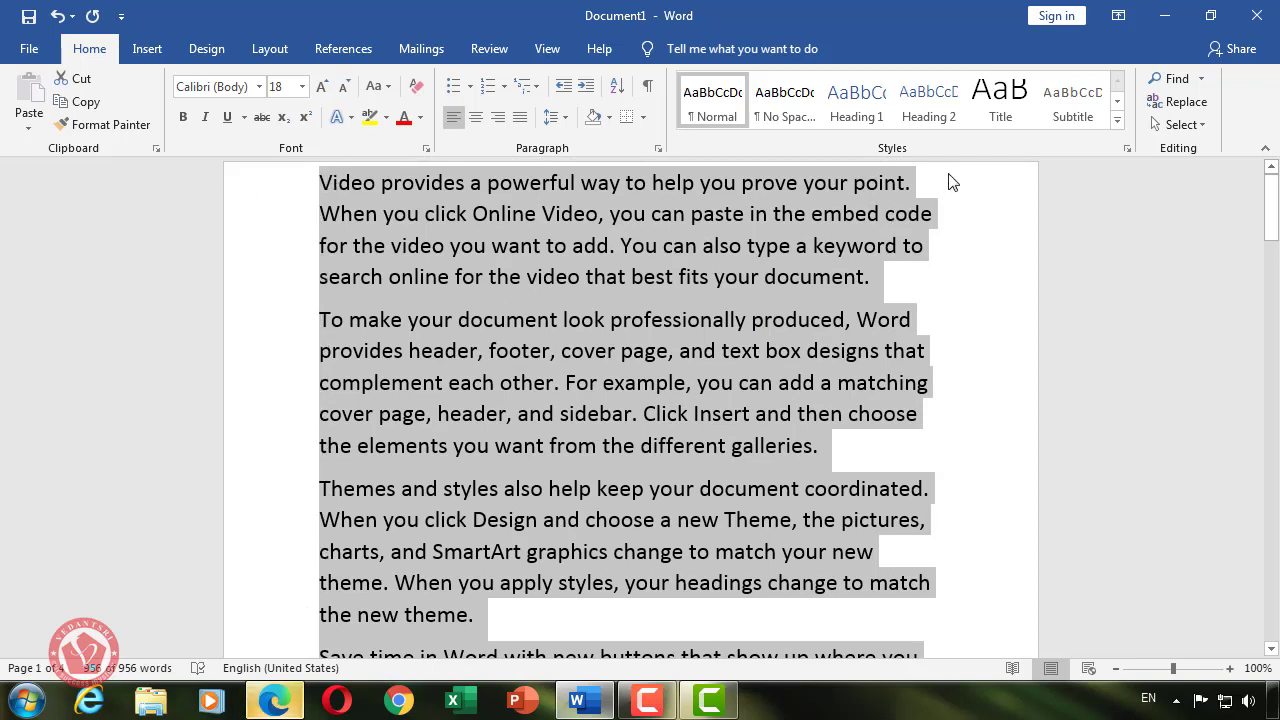
{"action": "key", "text": "ctrl+j"}
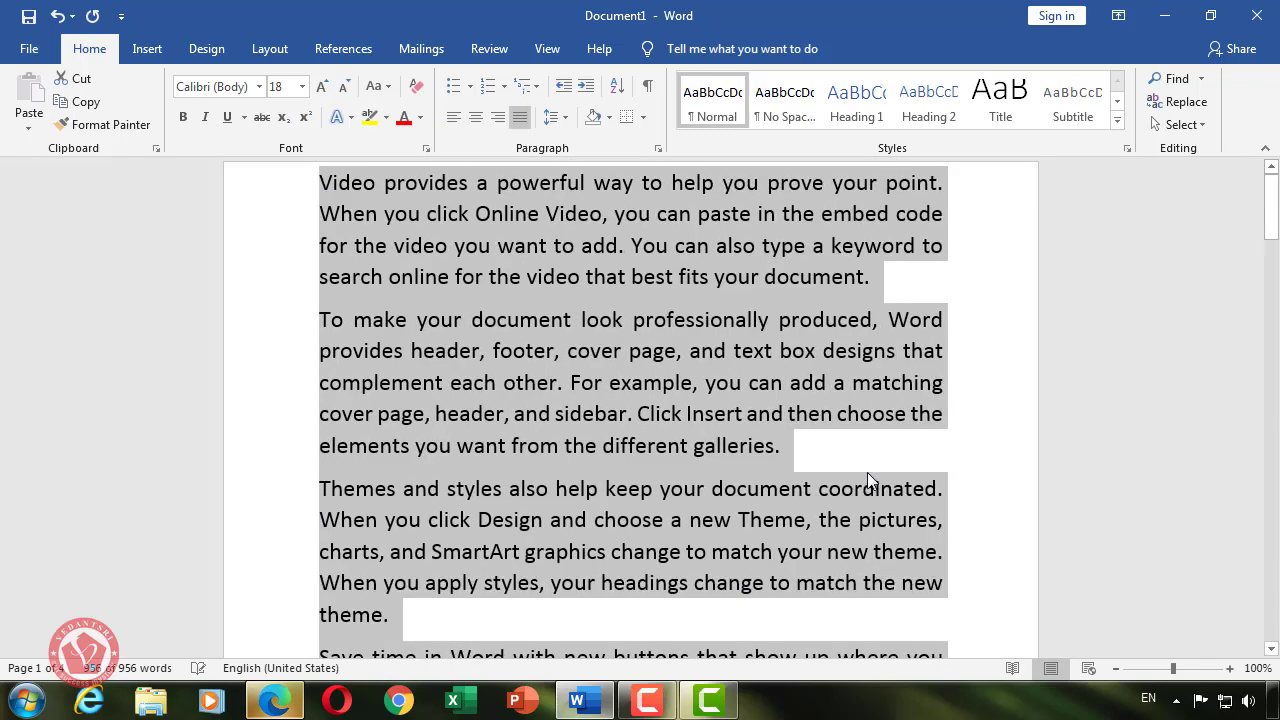
- Deselect the text and place the caret before 'Video' on the first line
{"action": "left_click", "coordinate": [838, 440]}
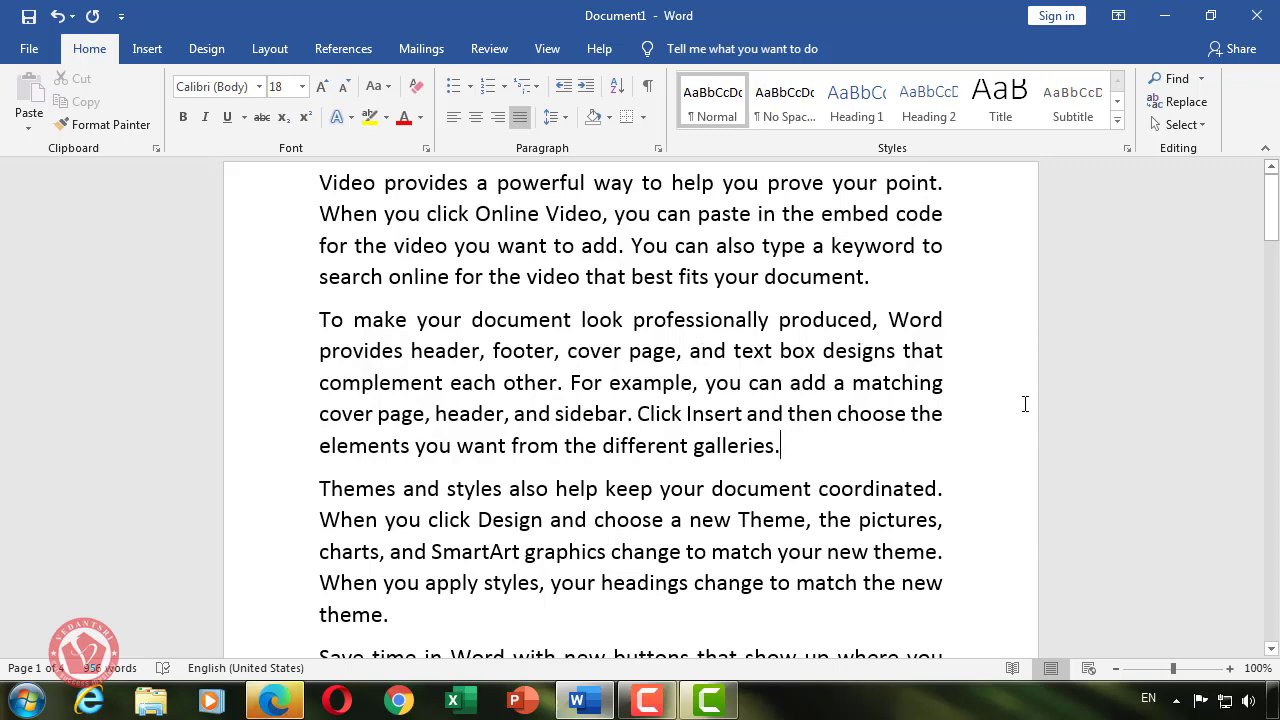
{"action": "scroll", "coordinate": [886, 364], "scroll_direction": "down", "scroll_amount": 4}
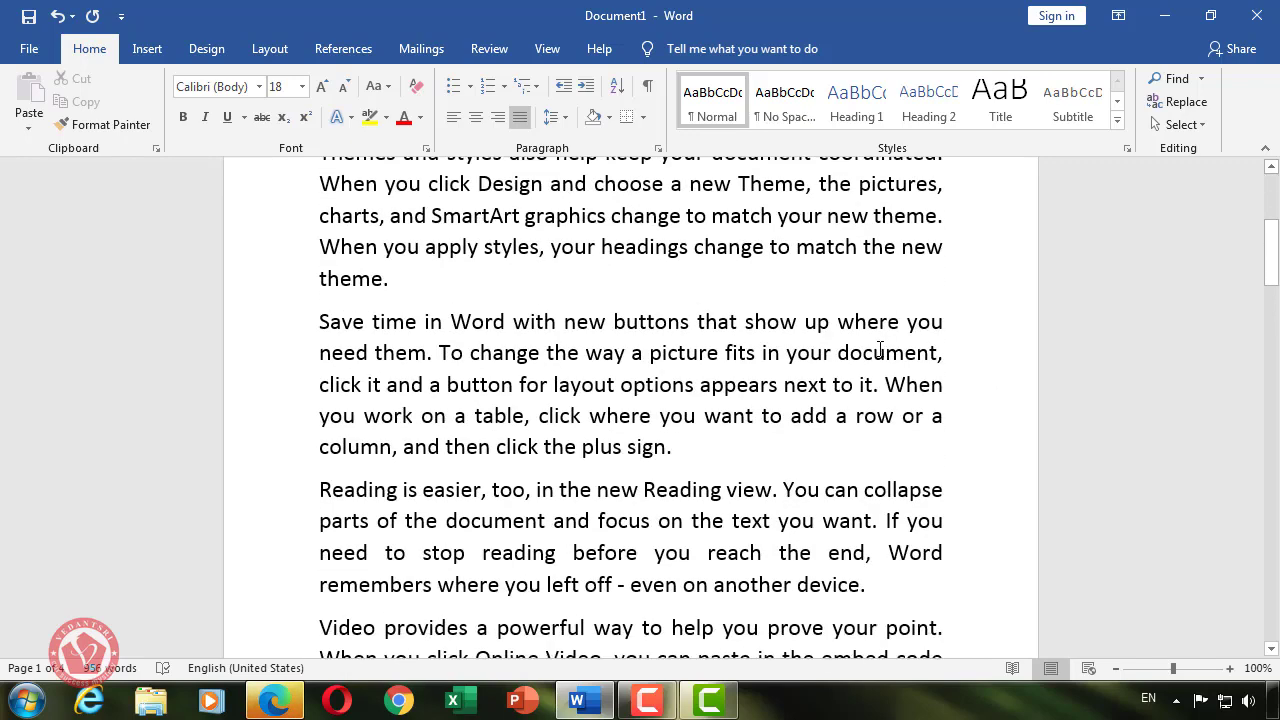
{"action": "scroll", "coordinate": [600, 300], "scroll_direction": "up", "scroll_amount": 4}
{"action": "left_click_drag", "start_coordinate": [320, 183], "coordinate": [497, 414]}
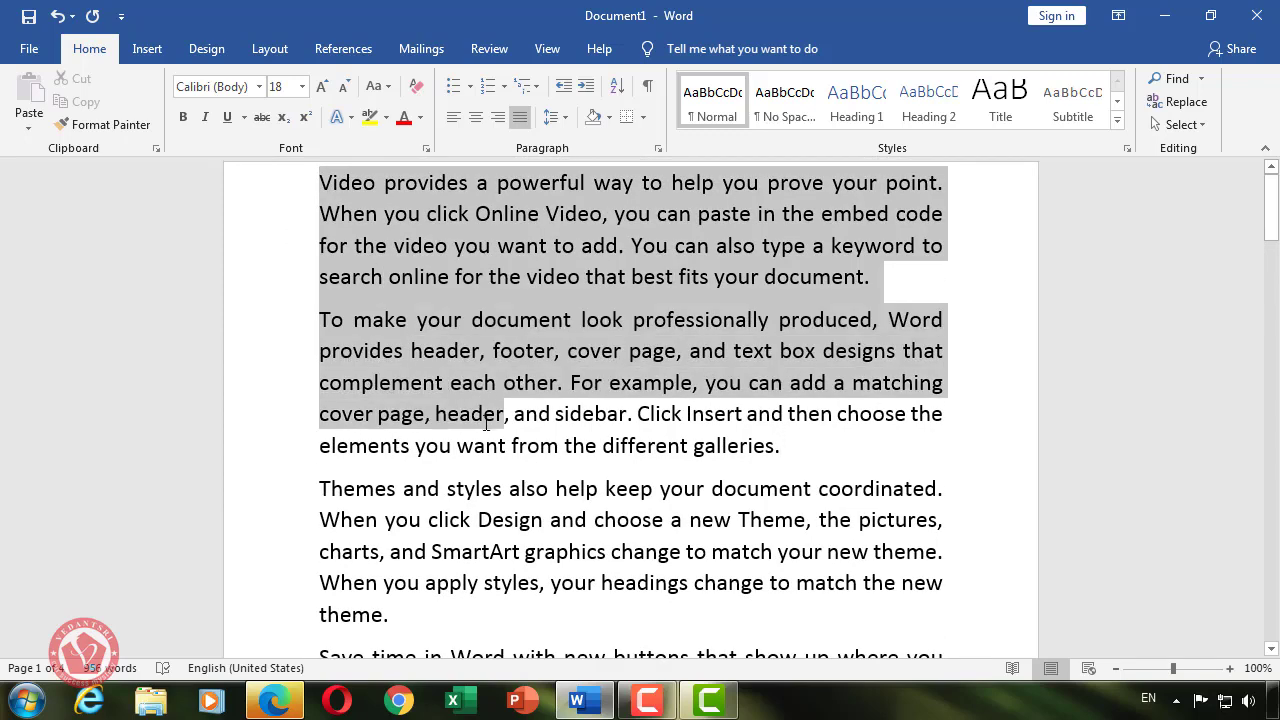
{"action": "left_click", "coordinate": [749, 445]}
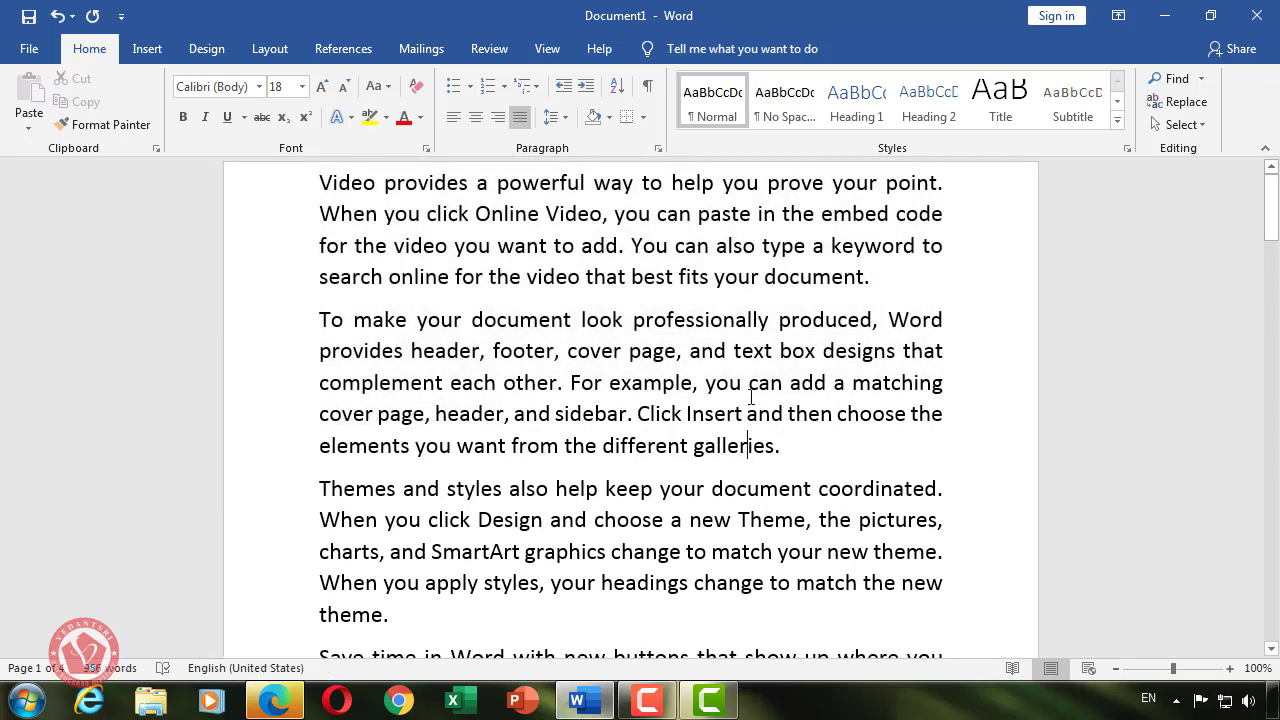
{"action": "left_click", "coordinate": [318, 182]}
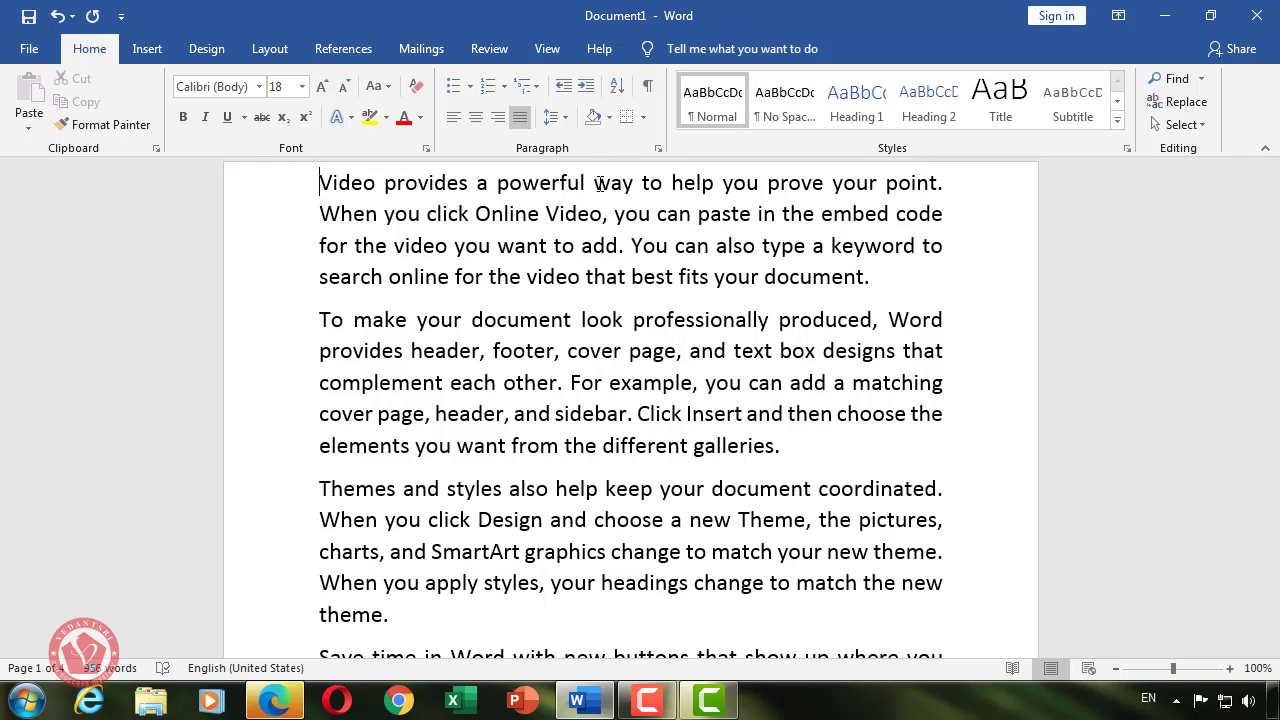
{"action": "scroll", "coordinate": [662, 310], "scroll_direction": "down", "scroll_amount": 5}
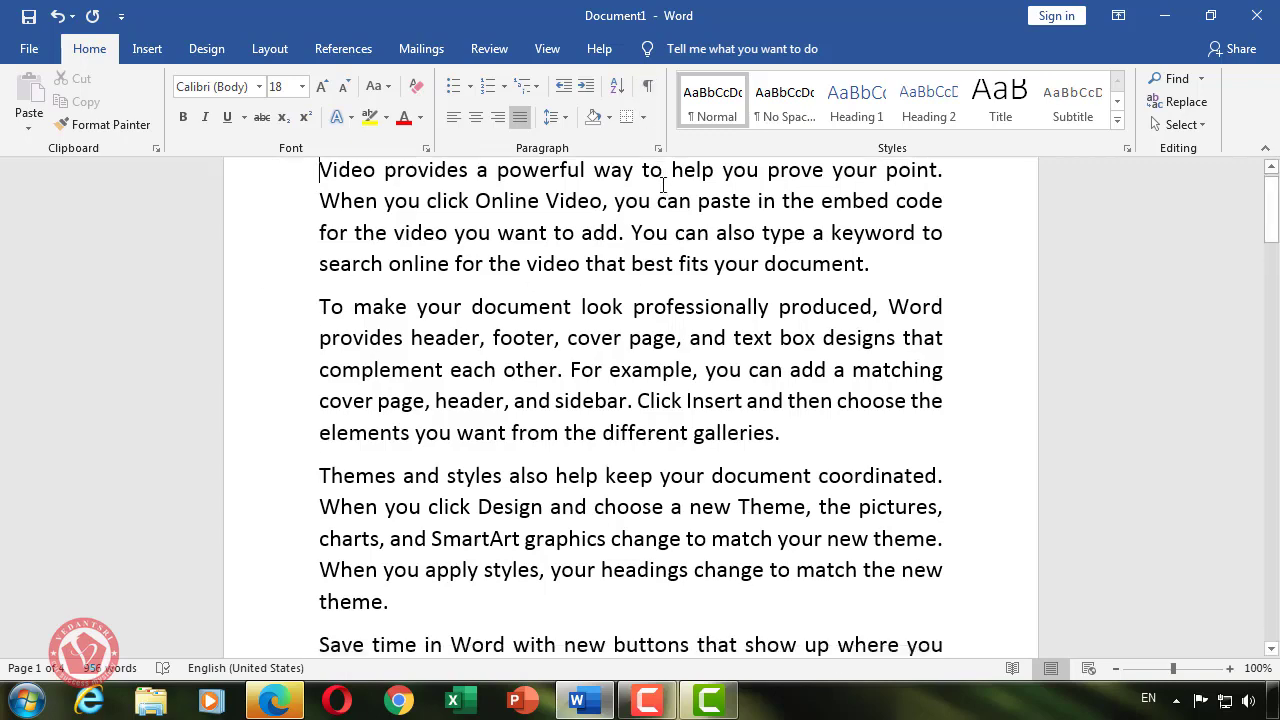
{"action": "scroll", "coordinate": [662, 310], "scroll_direction": "down", "scroll_amount": 2}
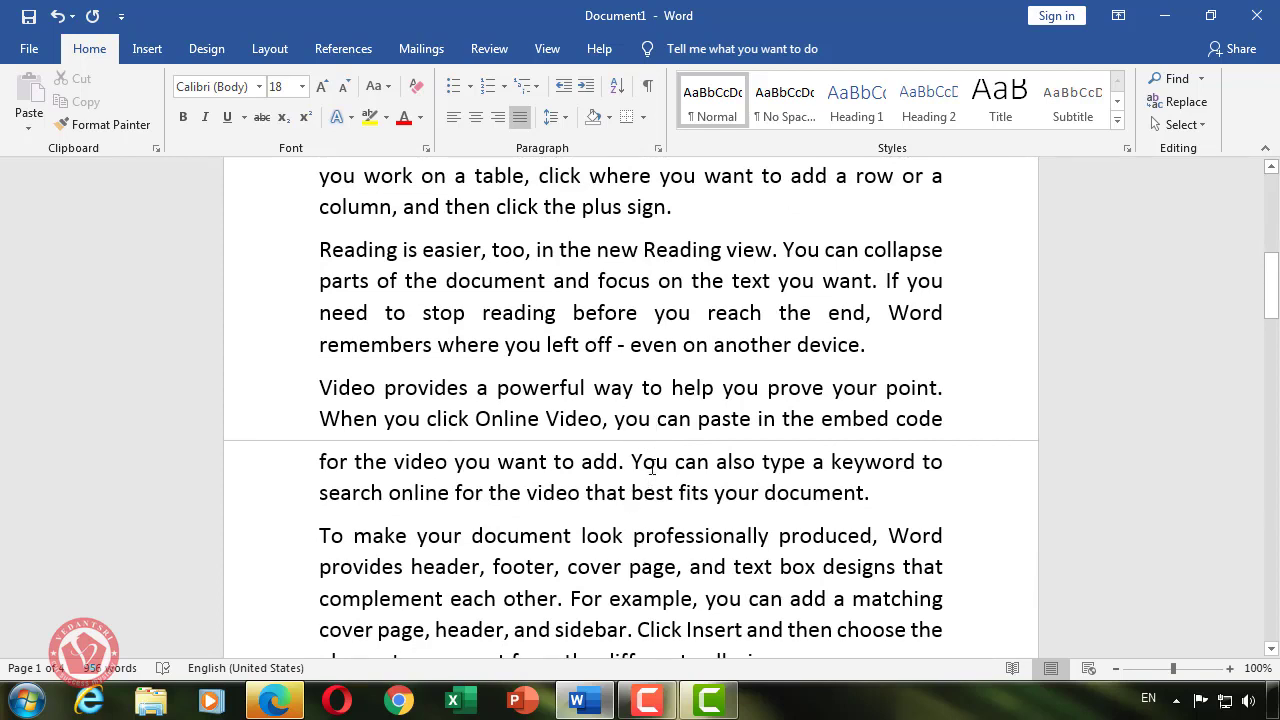
{"action": "scroll", "coordinate": [649, 485], "scroll_direction": "down", "scroll_amount": 1}
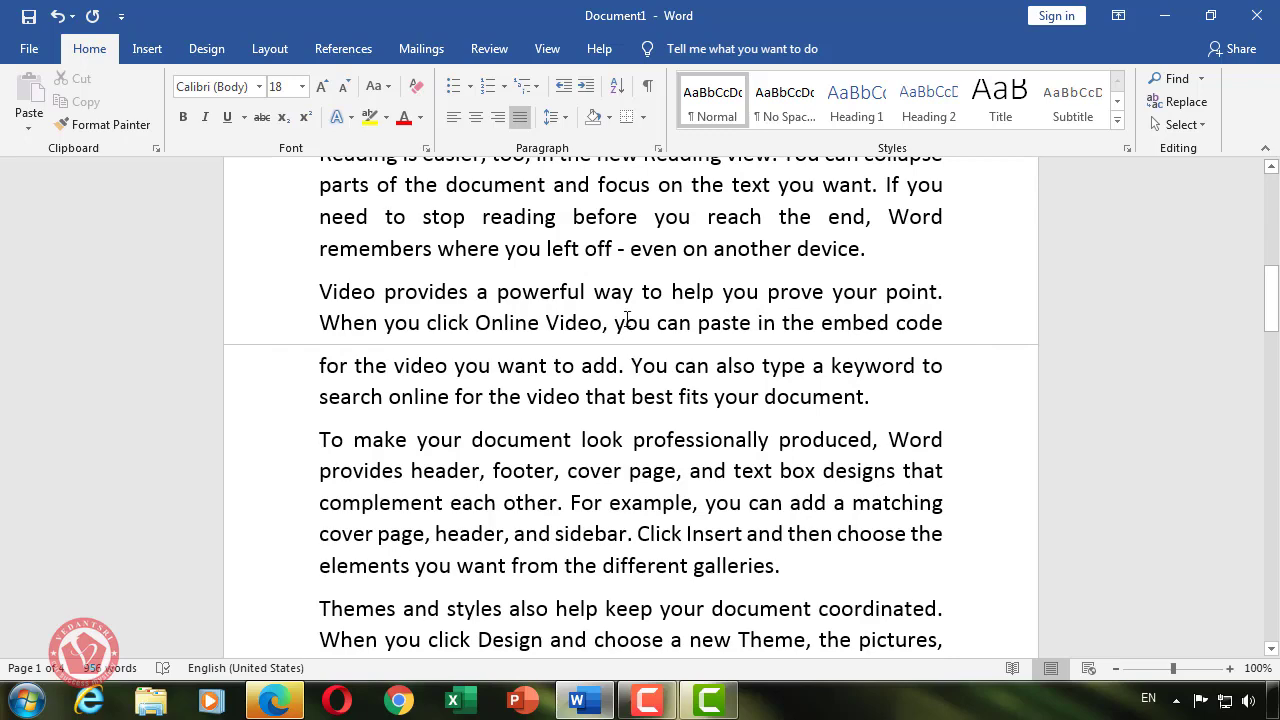
{"action": "left_click", "coordinate": [700, 470]}
{"action": "scroll", "coordinate": [528, 355], "scroll_direction": "down", "scroll_amount": 4}
{"action": "scroll", "coordinate": [535, 358], "scroll_direction": "up", "scroll_amount": 3}
{"action": "scroll", "coordinate": [542, 362], "scroll_direction": "down", "scroll_amount": 2}
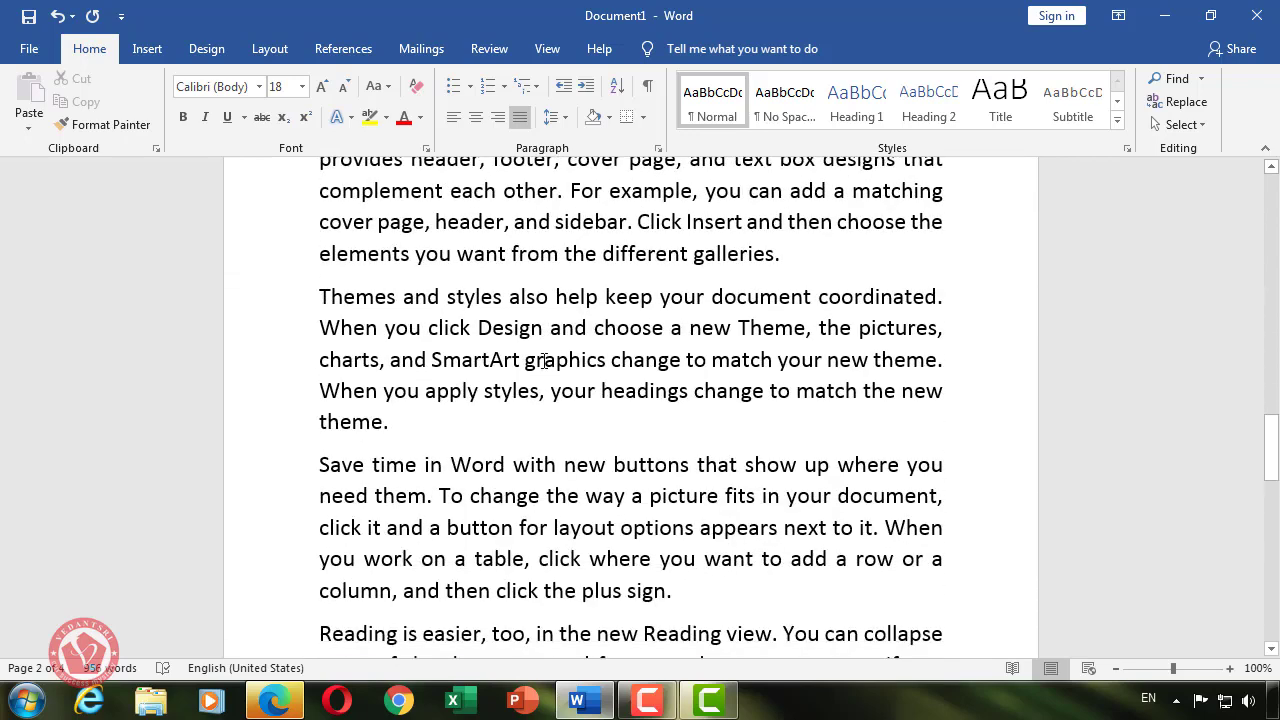
{"action": "scroll", "coordinate": [542, 362], "scroll_direction": "up", "scroll_amount": 4}
{"action": "scroll", "coordinate": [542, 362], "scroll_direction": "down", "scroll_amount": 3}
{"action": "scroll", "coordinate": [543, 362], "scroll_direction": "down", "scroll_amount": 3}
{"action": "scroll", "coordinate": [544, 362], "scroll_direction": "up", "scroll_amount": 3}
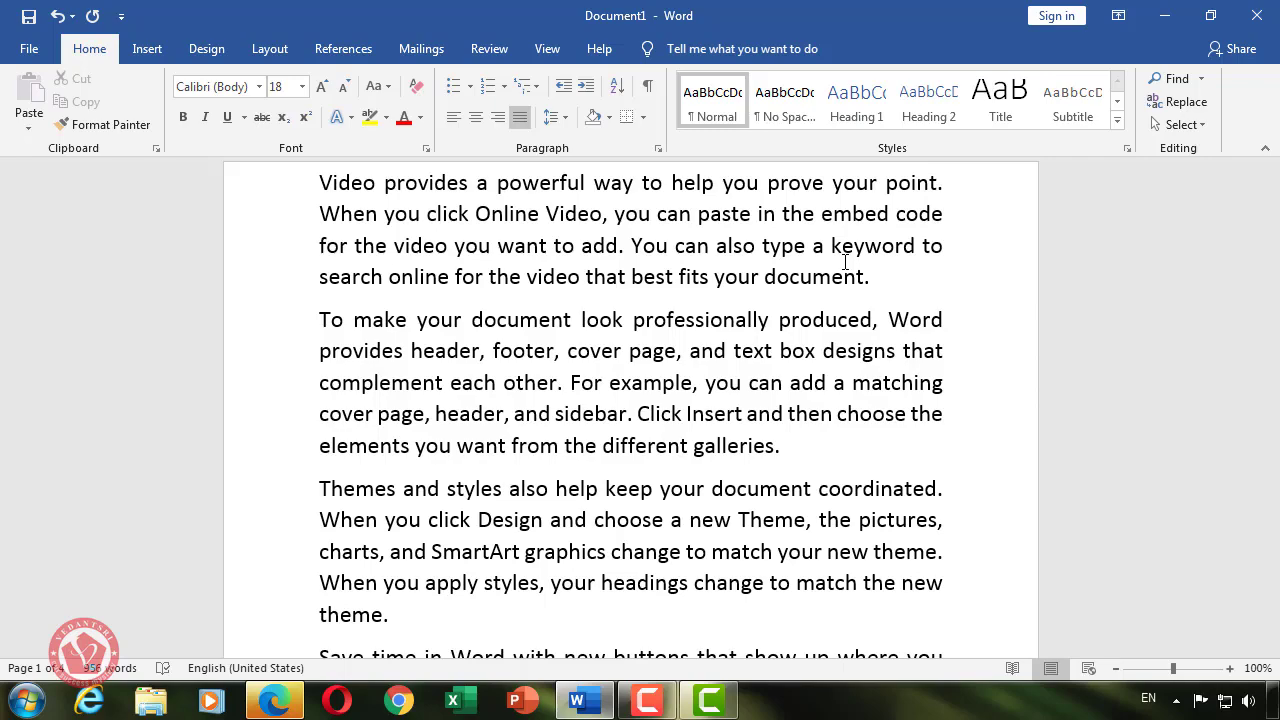
- In Word Options > Display, enable 'Show white space between pages in Print Layout view' and confirm with OK
{"action": "key", "text": "alt+f"}
{"action": "key", "text": "t"}
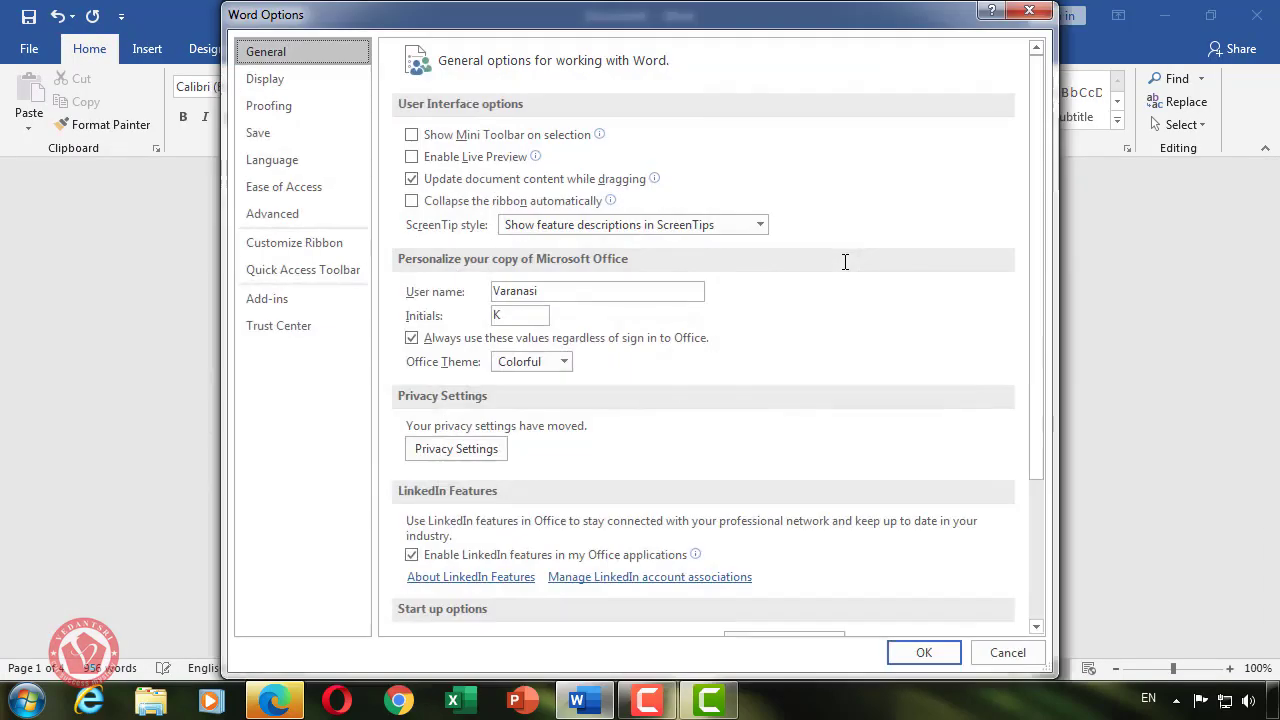
{"action": "left_click_drag", "start_coordinate": [414, 23], "coordinate": [430, 71]}
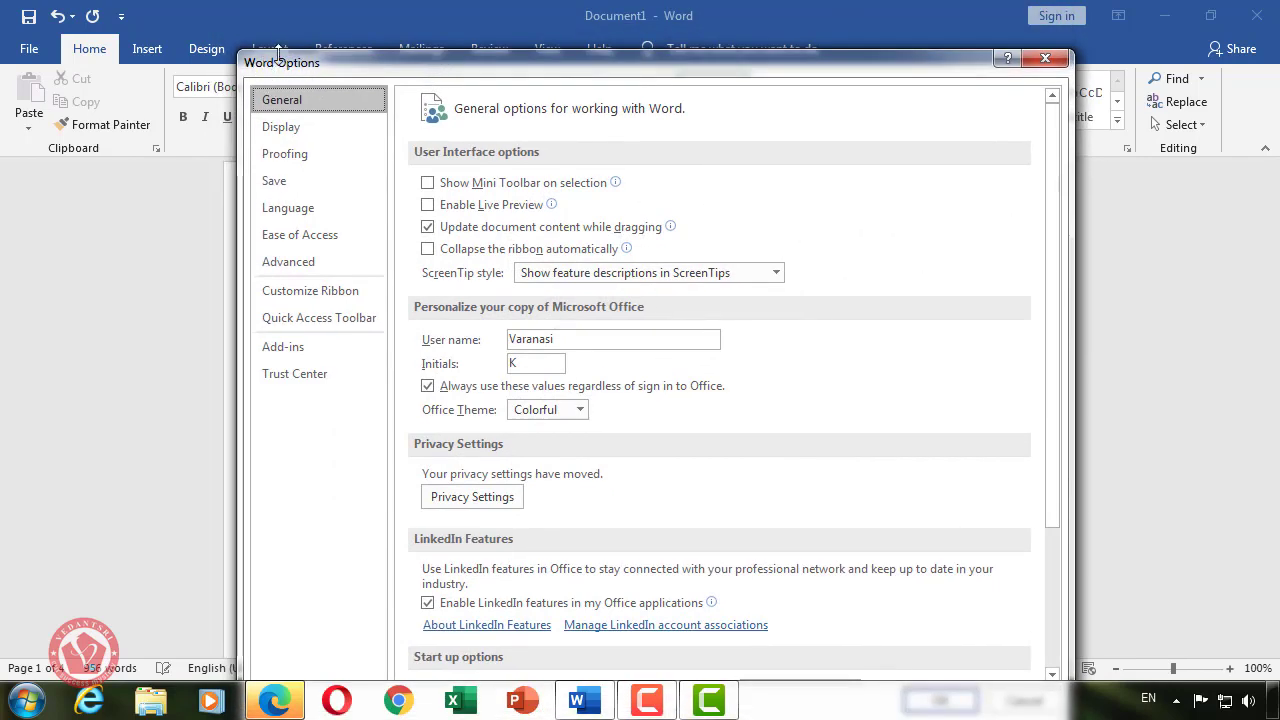
{"action": "left_click", "coordinate": [296, 127]}
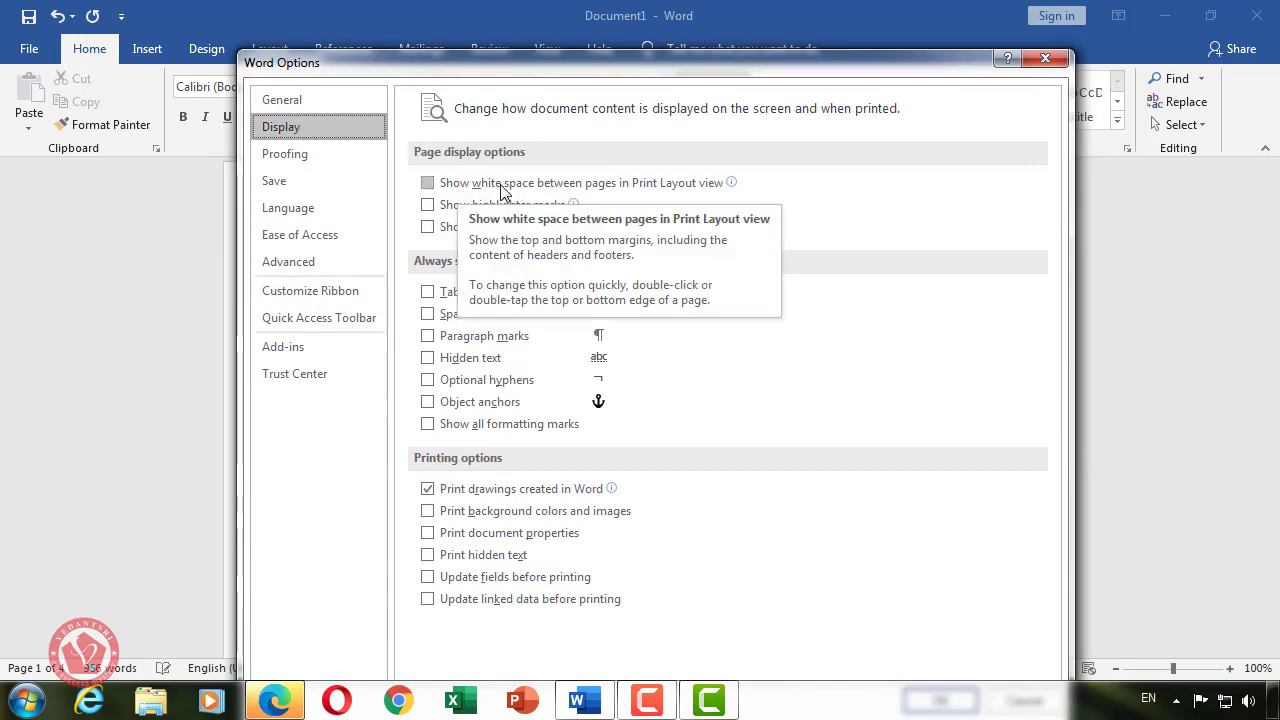
{"action": "mouse_move", "coordinate": [611, 195]}
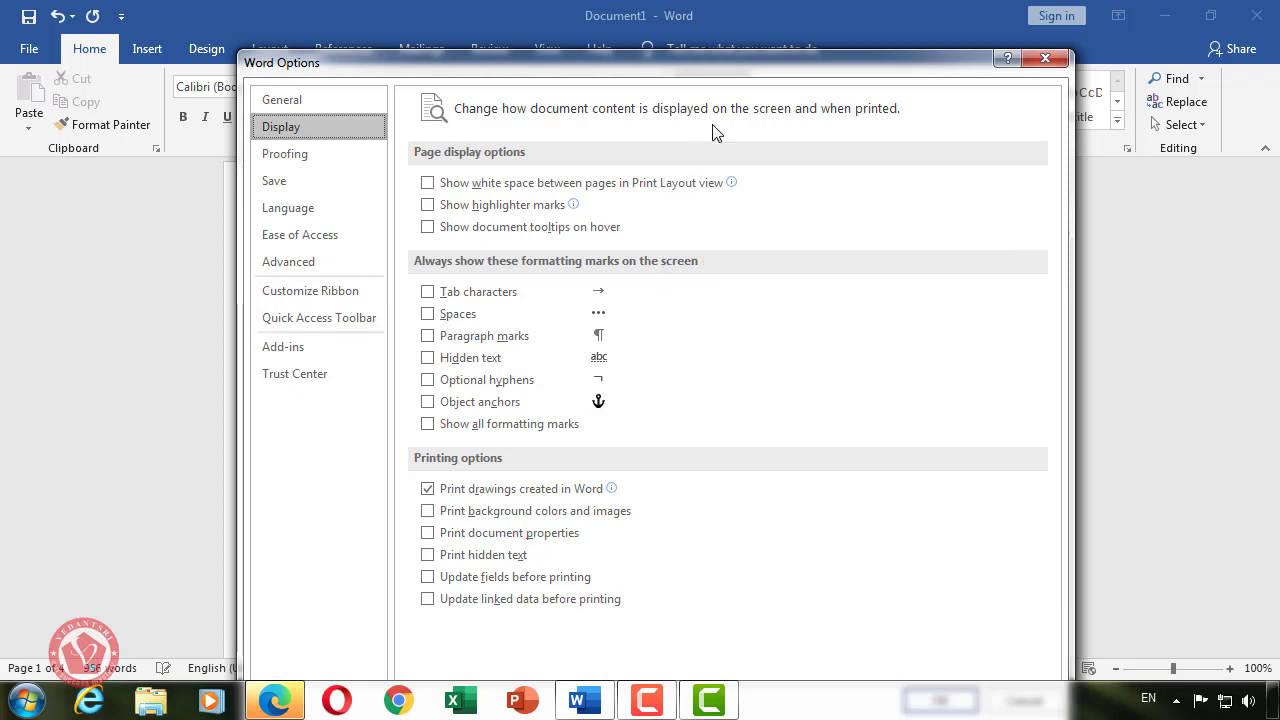
{"action": "left_click_drag", "start_coordinate": [705, 76], "coordinate": [700, 58]}
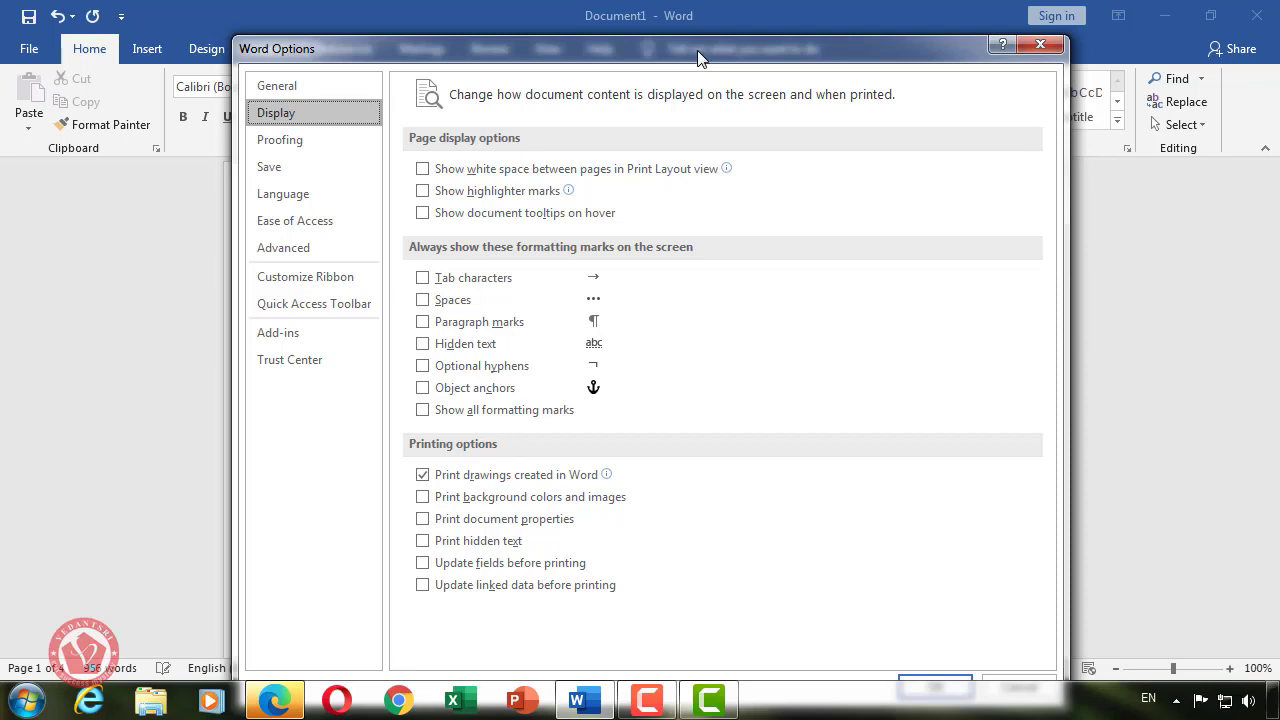
{"action": "mouse_move", "coordinate": [457, 179]}
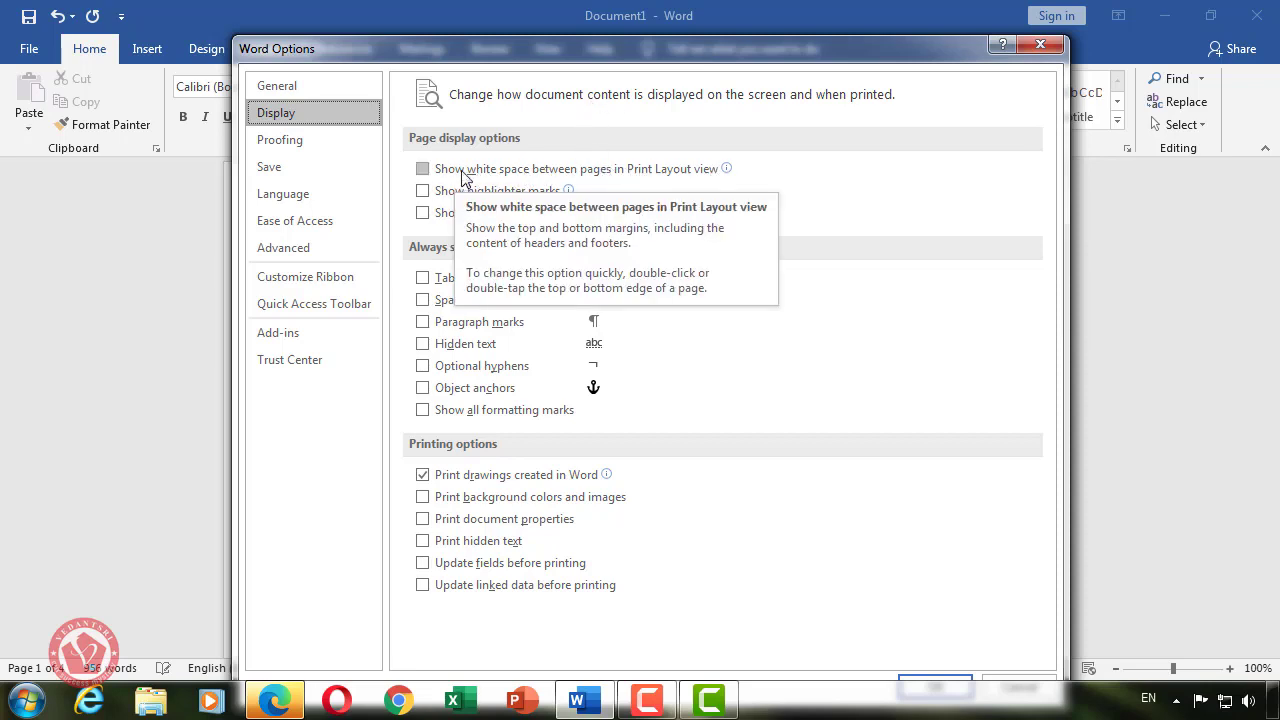
{"action": "left_click", "coordinate": [423, 170]}
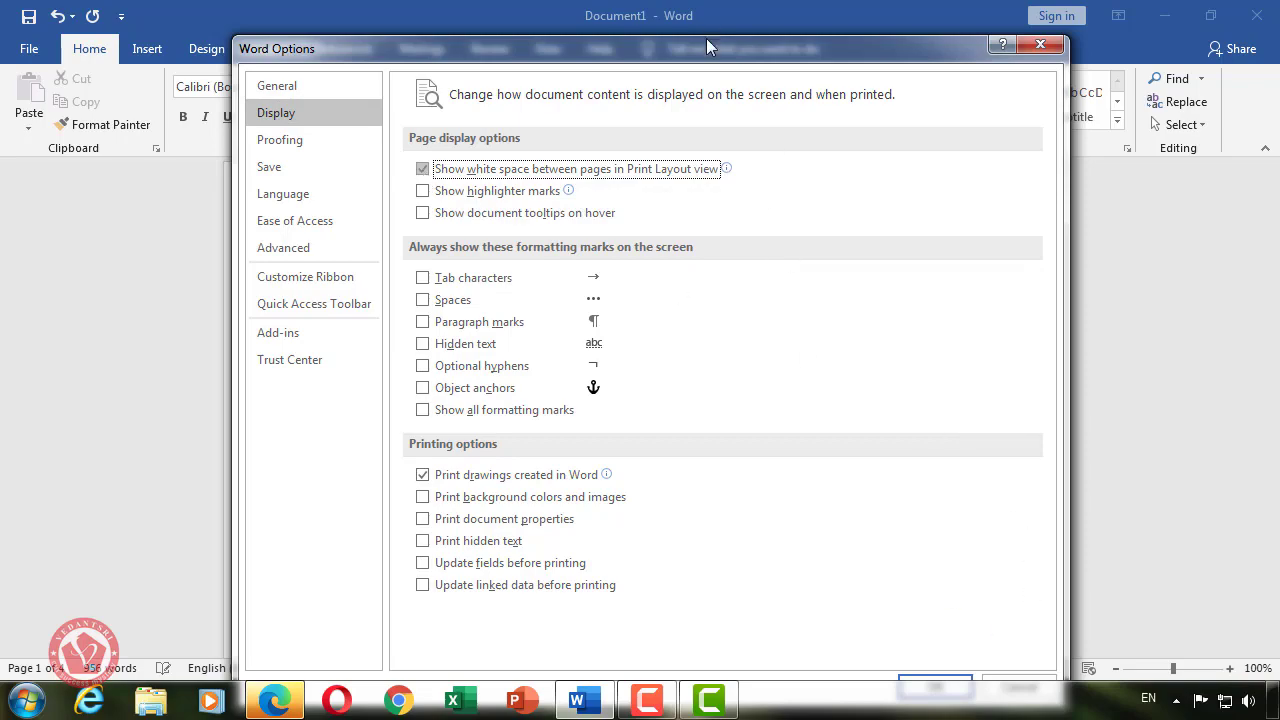
{"action": "left_click_drag", "start_coordinate": [706, 40], "coordinate": [685, 6]}
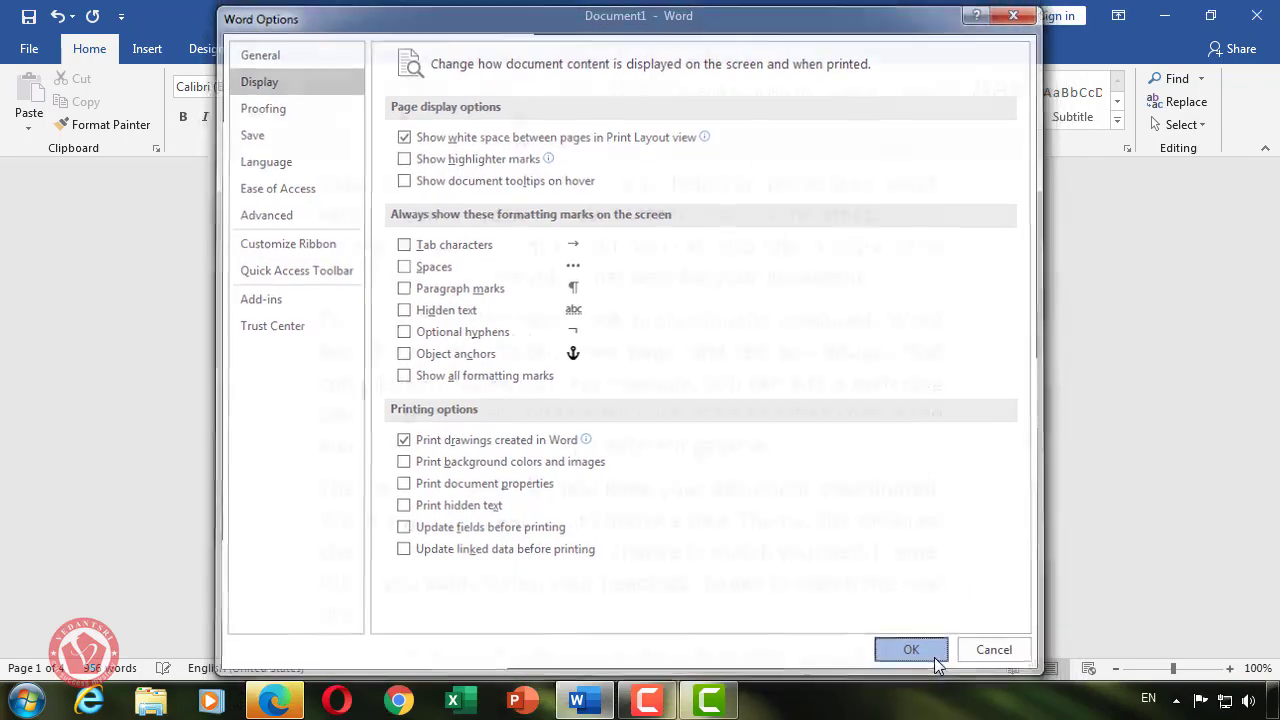
{"action": "left_click", "coordinate": [914, 652]}
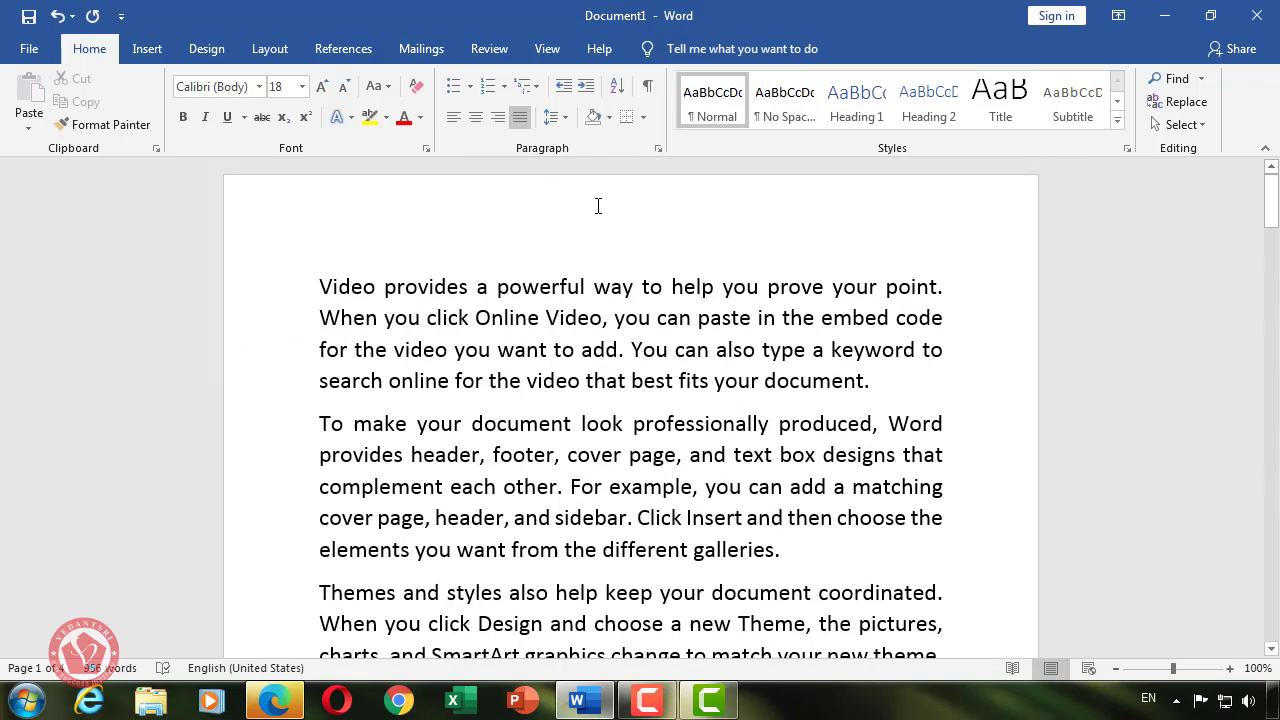
- Scroll through the sample pages, then select the first paragraph beginning 'Video provides'
{"action": "scroll", "coordinate": [598, 216], "scroll_direction": "down", "scroll_amount": 1}
{"action": "scroll", "coordinate": [591, 214], "scroll_direction": "down", "scroll_amount": 5}
{"action": "scroll", "coordinate": [620, 300], "scroll_direction": "down", "scroll_amount": 3}
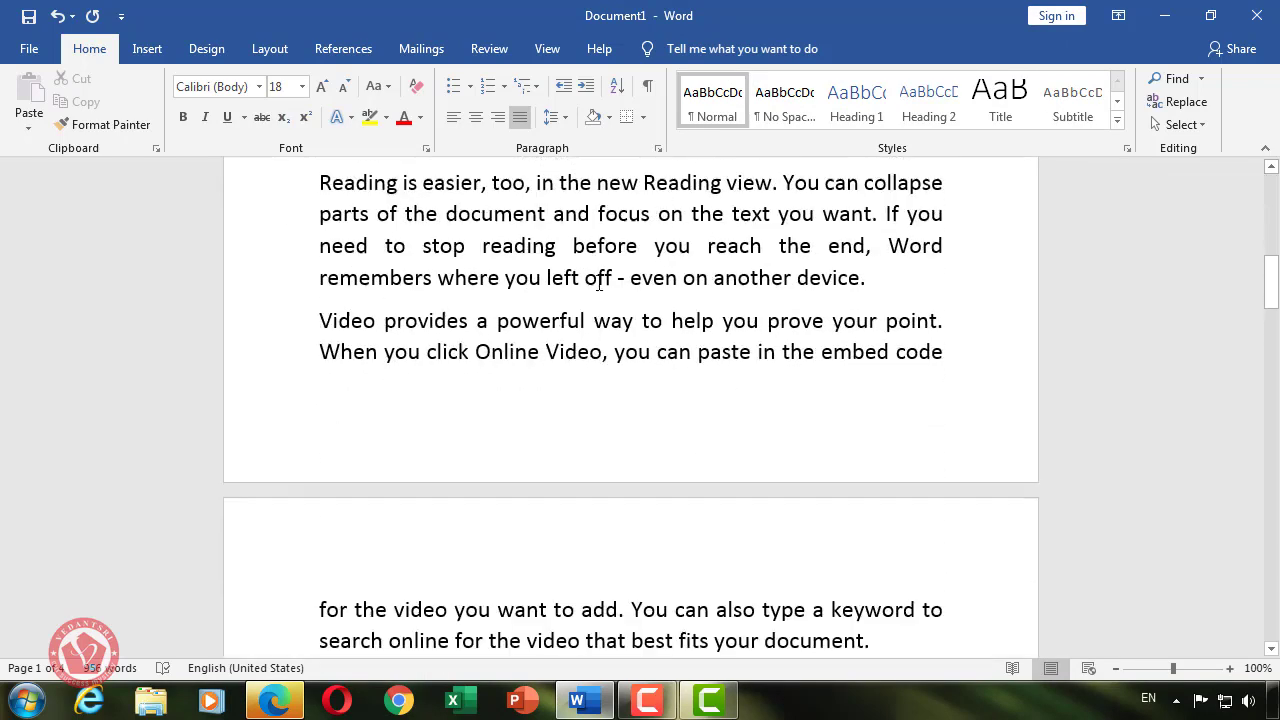
{"action": "scroll", "coordinate": [622, 440], "scroll_direction": "down", "scroll_amount": 2}
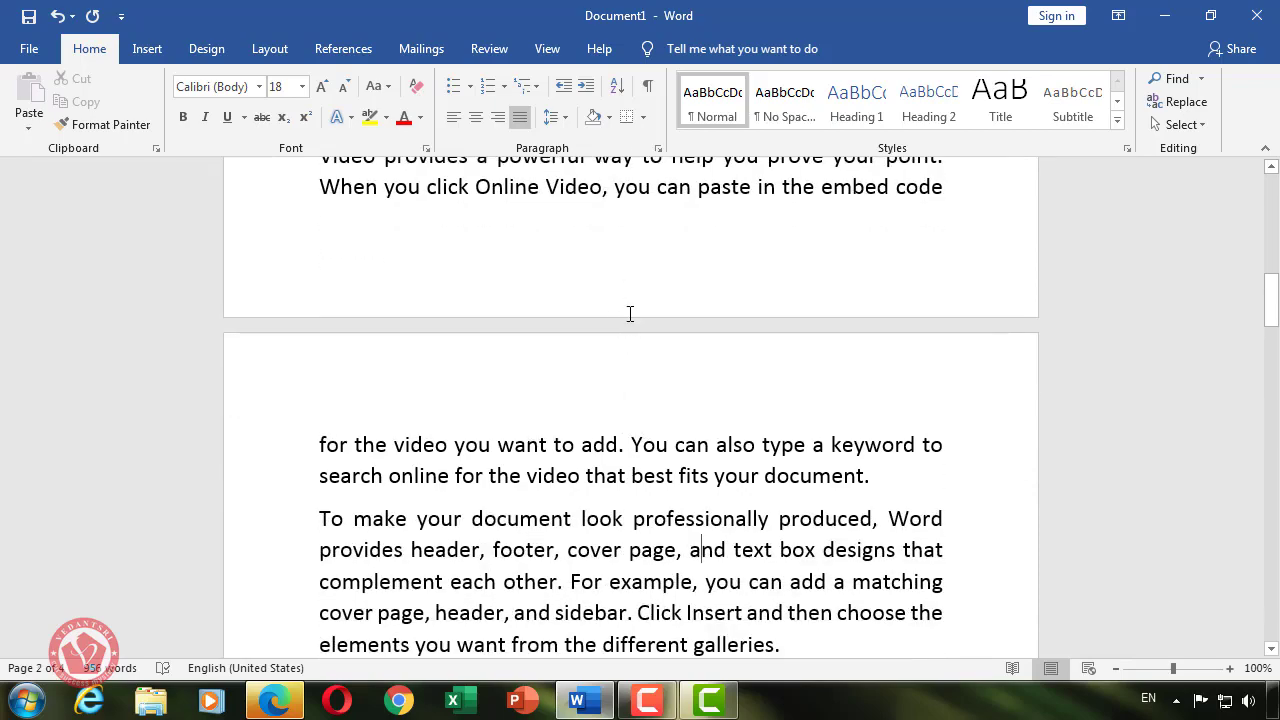
{"action": "scroll", "coordinate": [629, 311], "scroll_direction": "down", "scroll_amount": 3}
{"action": "scroll", "coordinate": [631, 337], "scroll_direction": "down", "scroll_amount": 5}
{"action": "scroll", "coordinate": [632, 340], "scroll_direction": "up", "scroll_amount": 3}
{"action": "scroll", "coordinate": [632, 344], "scroll_direction": "down", "scroll_amount": 6}
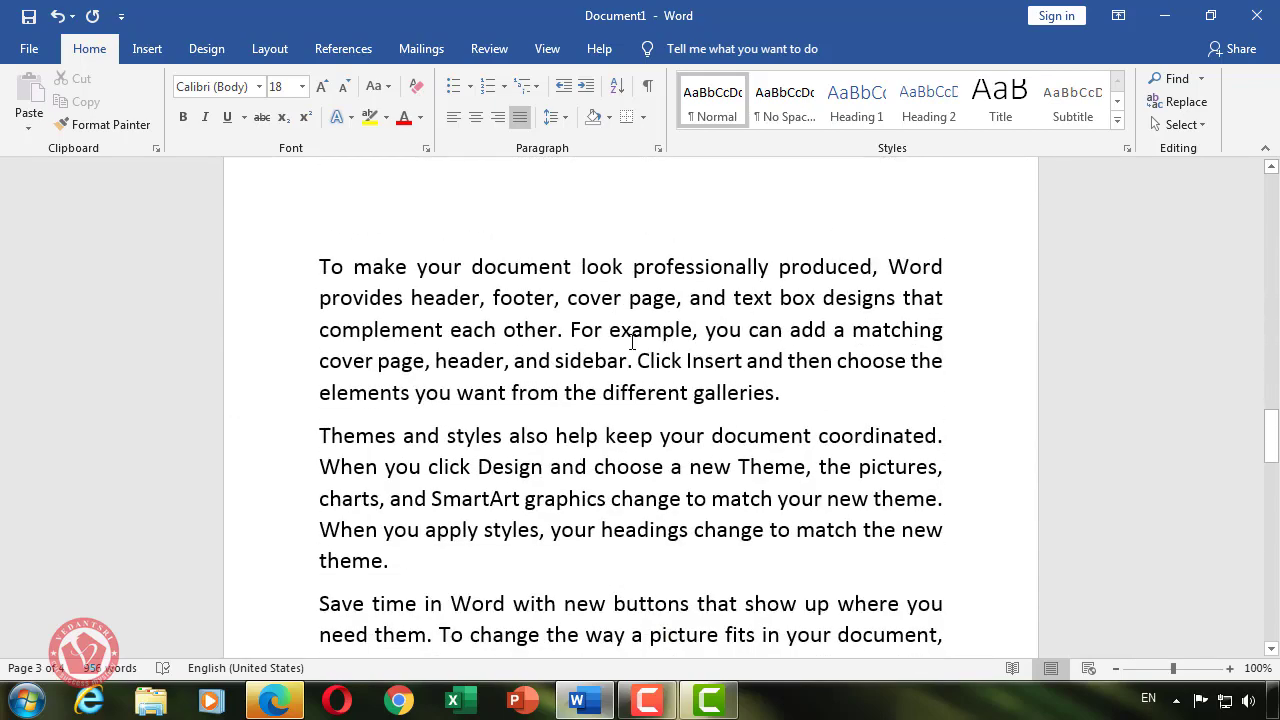
{"action": "scroll", "coordinate": [632, 345], "scroll_direction": "down", "scroll_amount": 8}
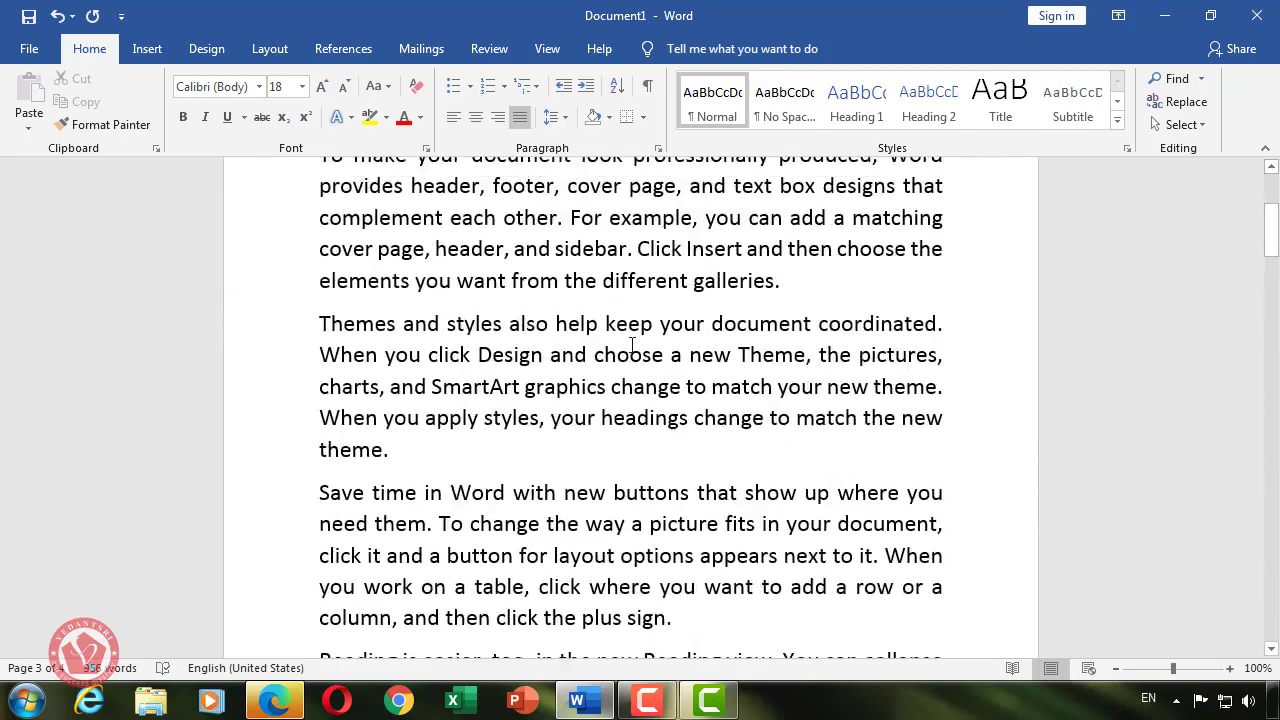
{"action": "scroll", "coordinate": [632, 345], "scroll_direction": "up", "scroll_amount": 3}
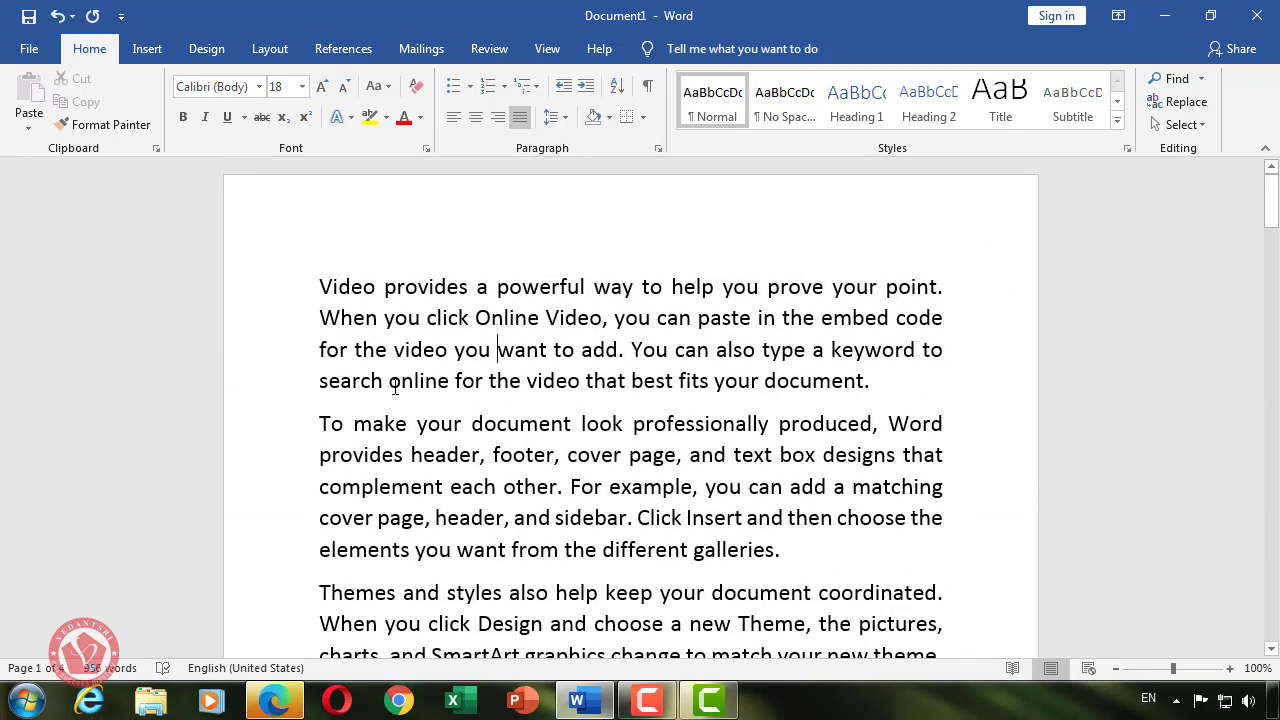
{"action": "left_click_drag", "start_coordinate": [322, 287], "coordinate": [869, 383]}
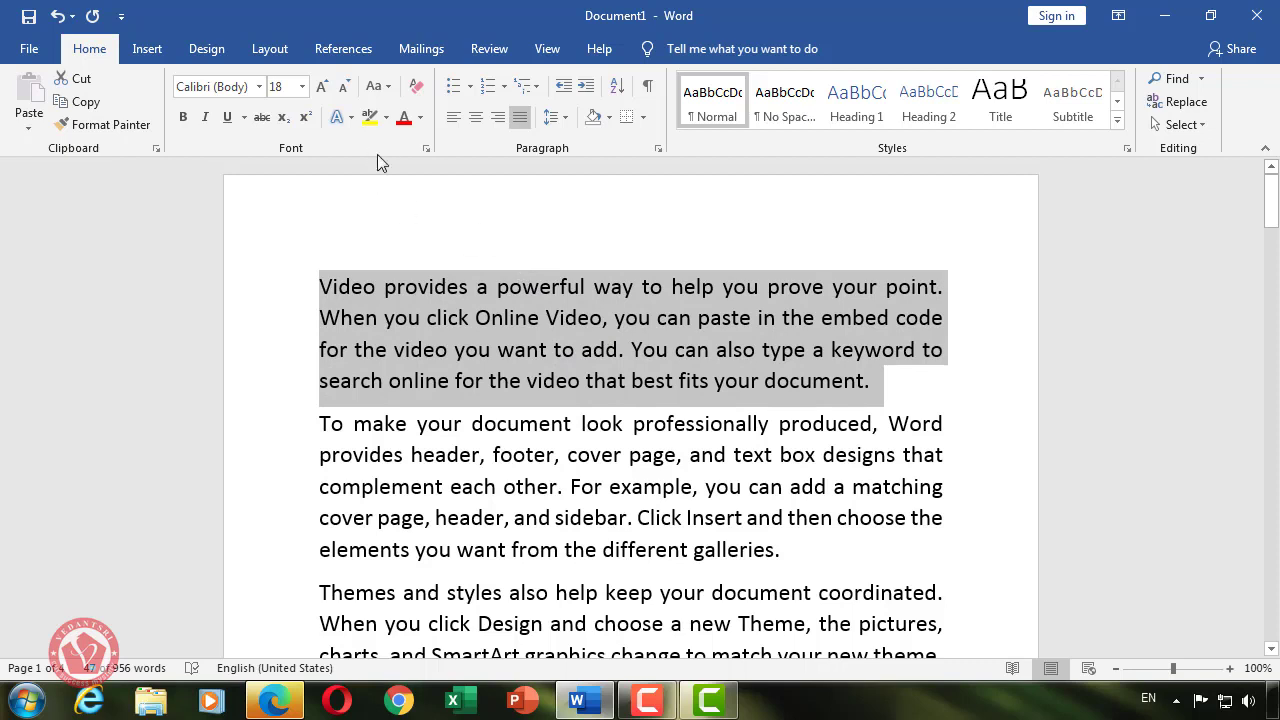
- Highlight the first paragraph in Bright Green, then reset its highlight to No Color
{"action": "left_click", "coordinate": [386, 118]}
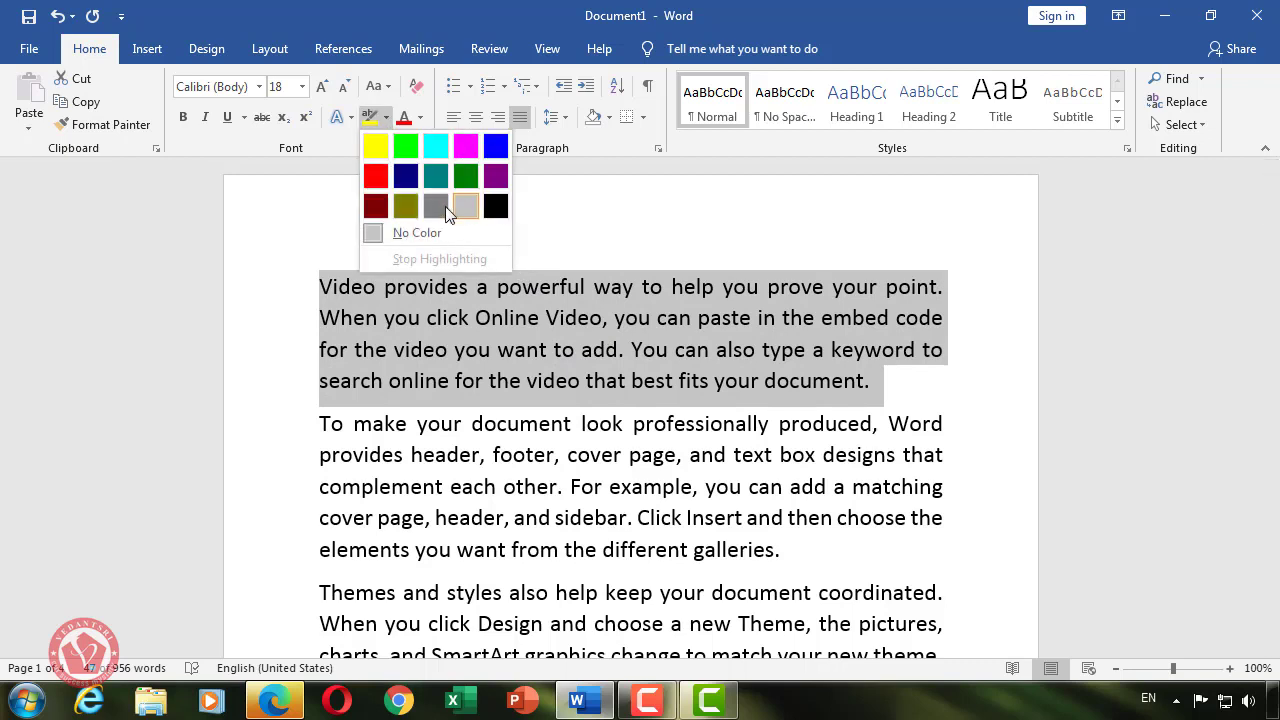
{"action": "left_click", "coordinate": [403, 147]}
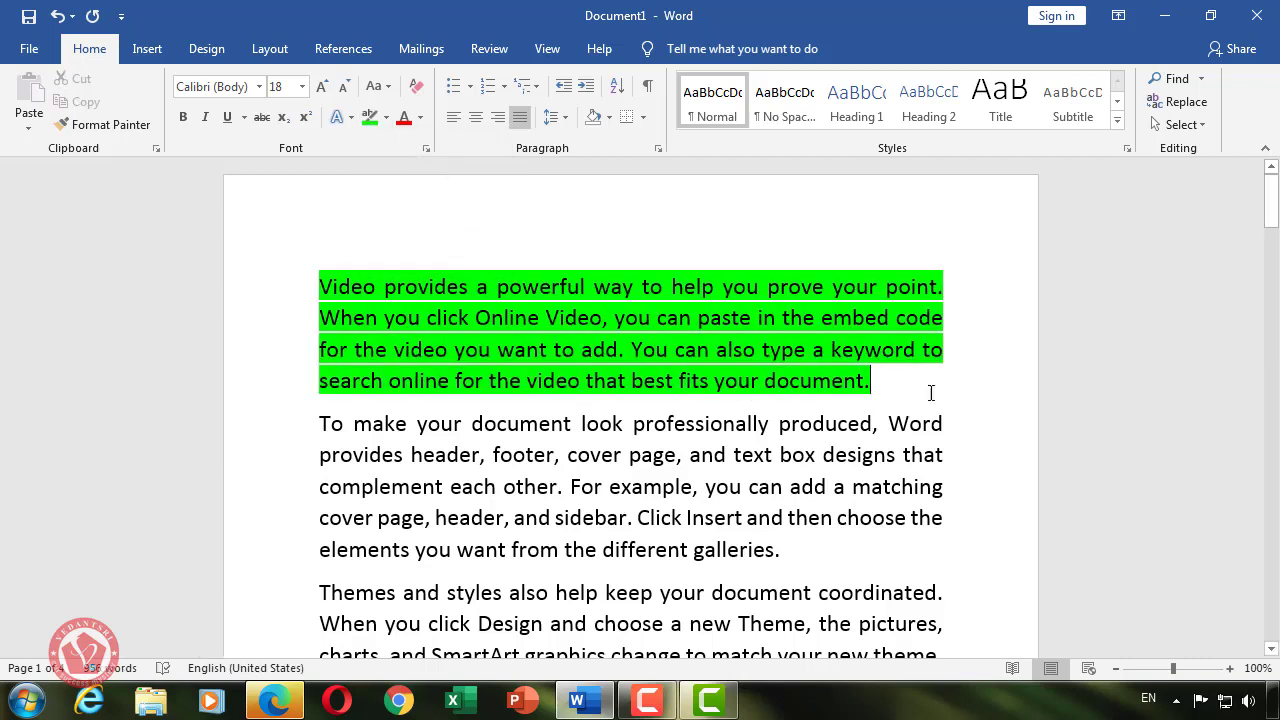
{"action": "left_click_drag", "start_coordinate": [783, 371], "coordinate": [320, 263]}
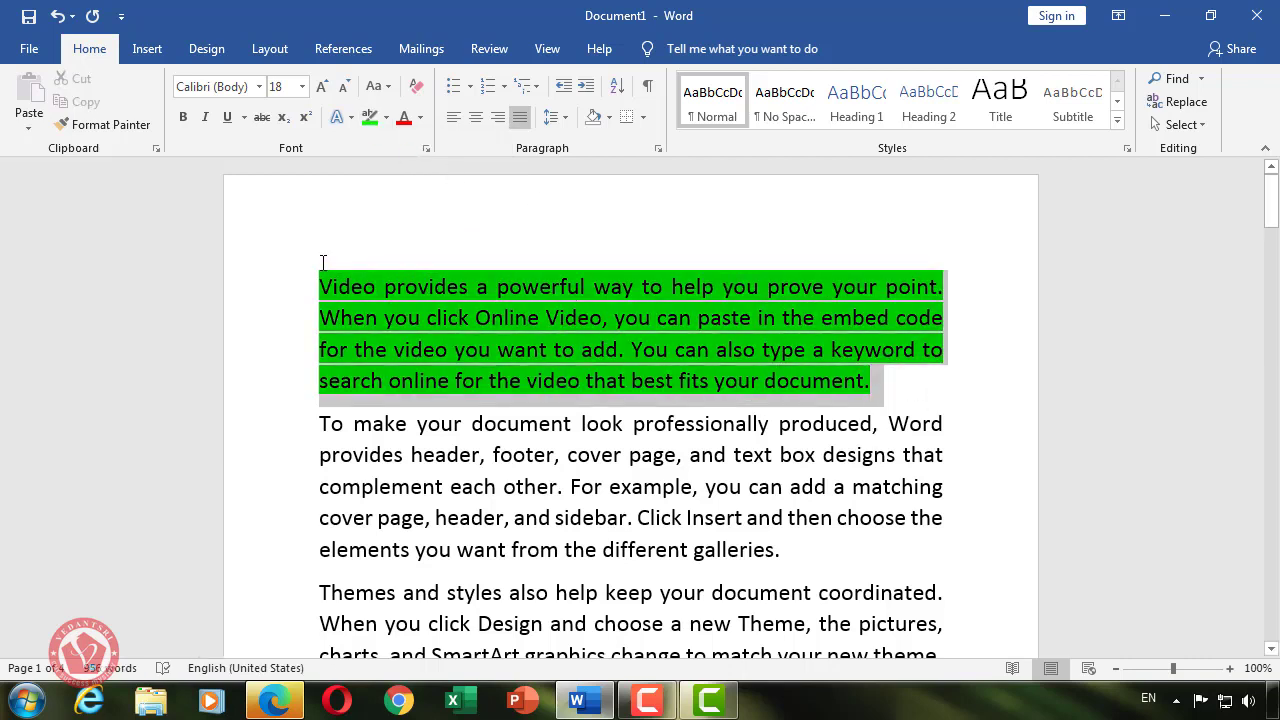
{"action": "left_click", "coordinate": [387, 119]}
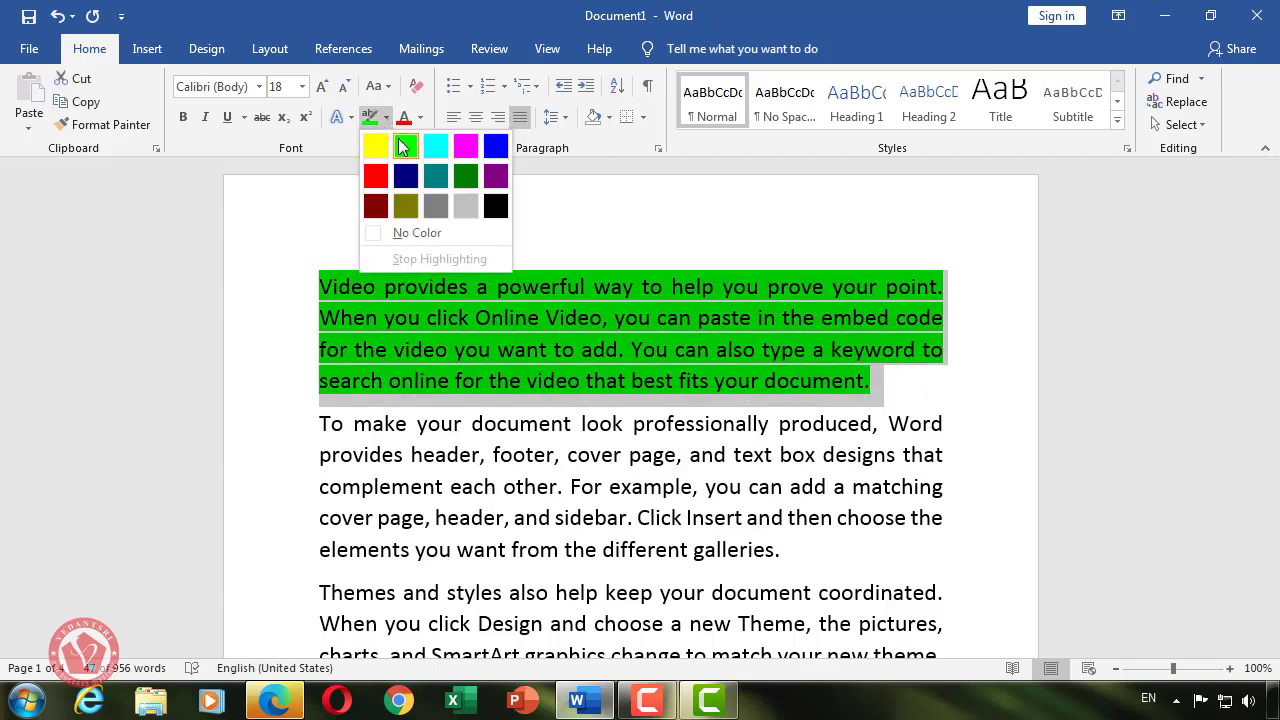
{"action": "left_click", "coordinate": [418, 236]}
- Reselect the paragraph, browse Font Color, Numbering and Multilevel List without applying, then open Text Effects
{"action": "left_click_drag", "start_coordinate": [871, 381], "coordinate": [291, 288]}
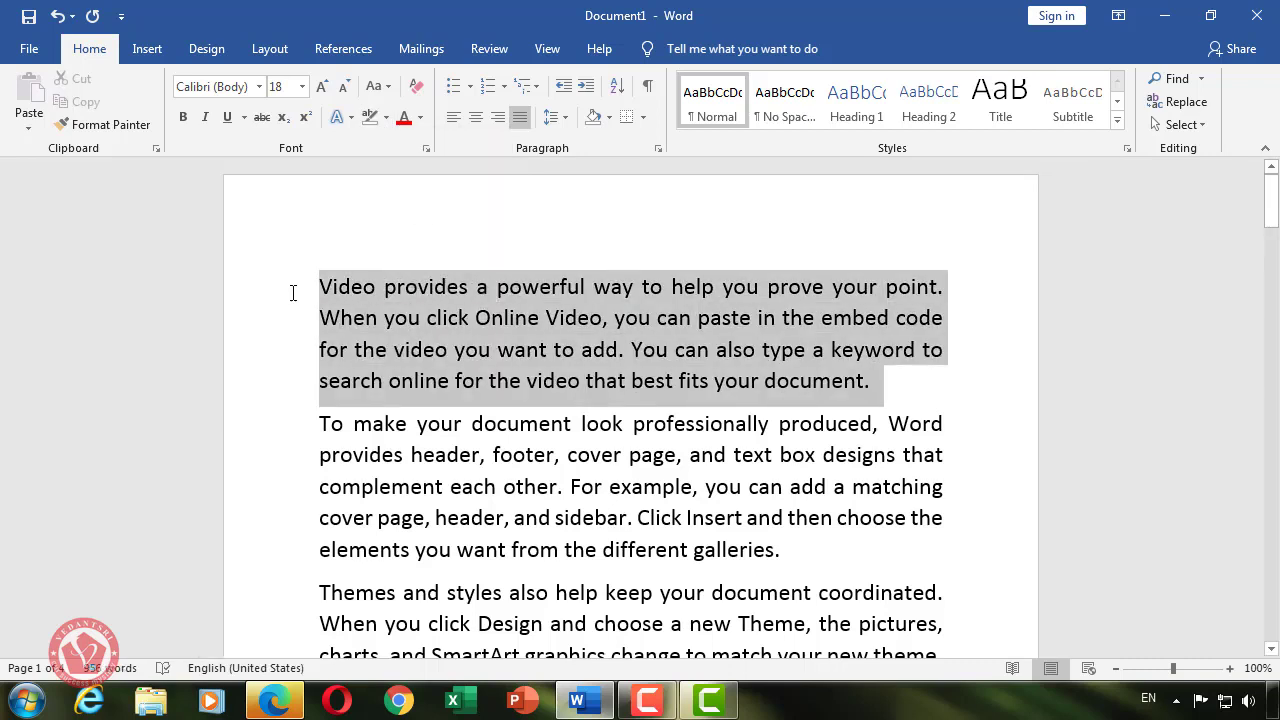
{"action": "left_click", "coordinate": [387, 118]}
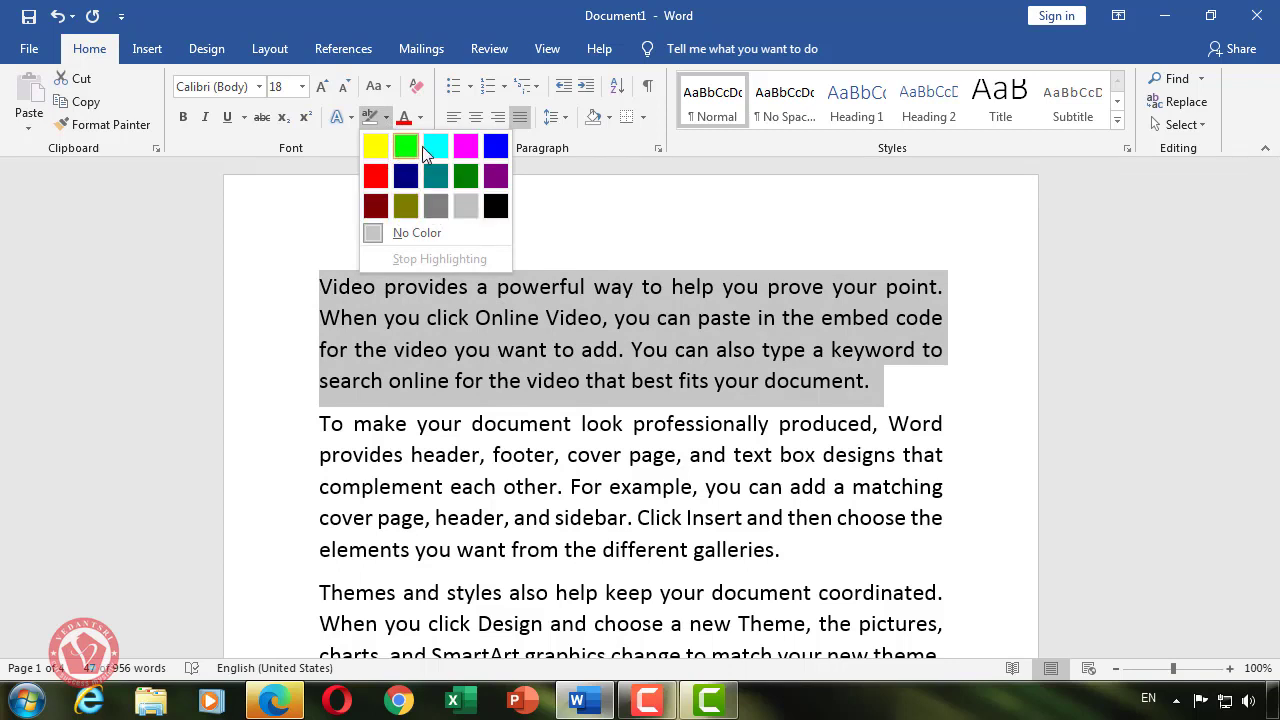
{"action": "left_click", "coordinate": [420, 117]}
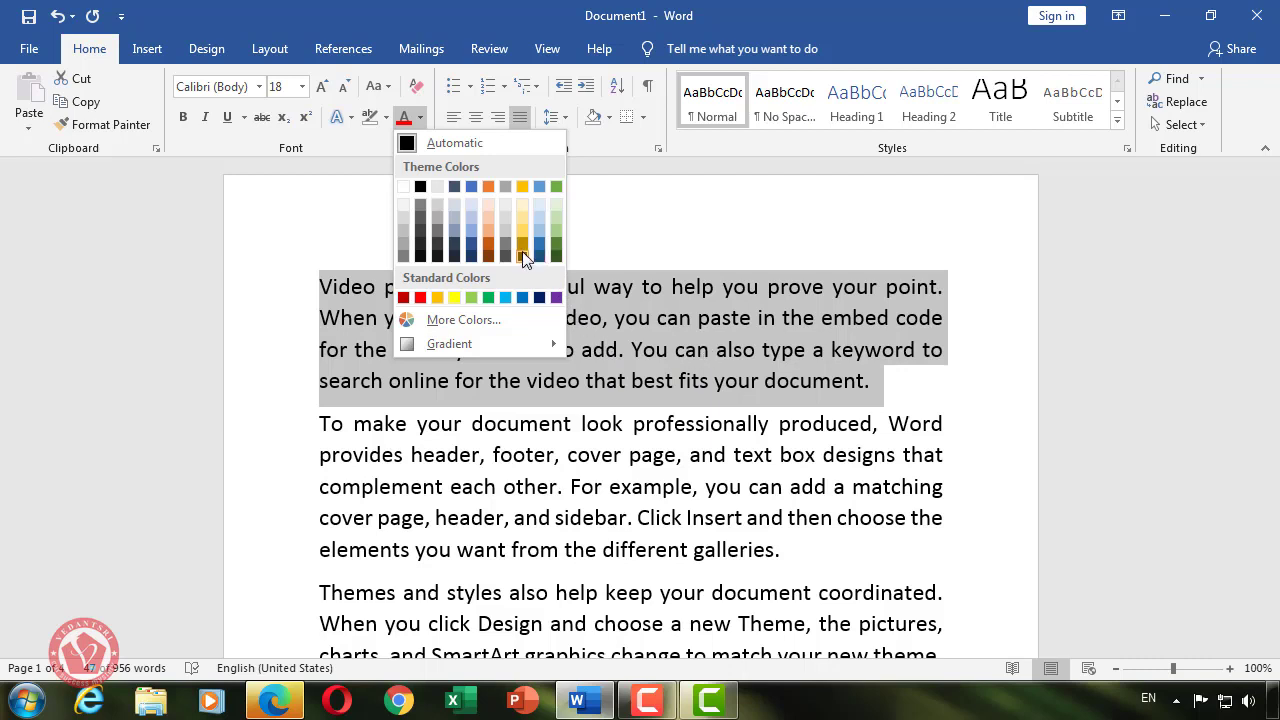
{"action": "left_click", "coordinate": [563, 170]}
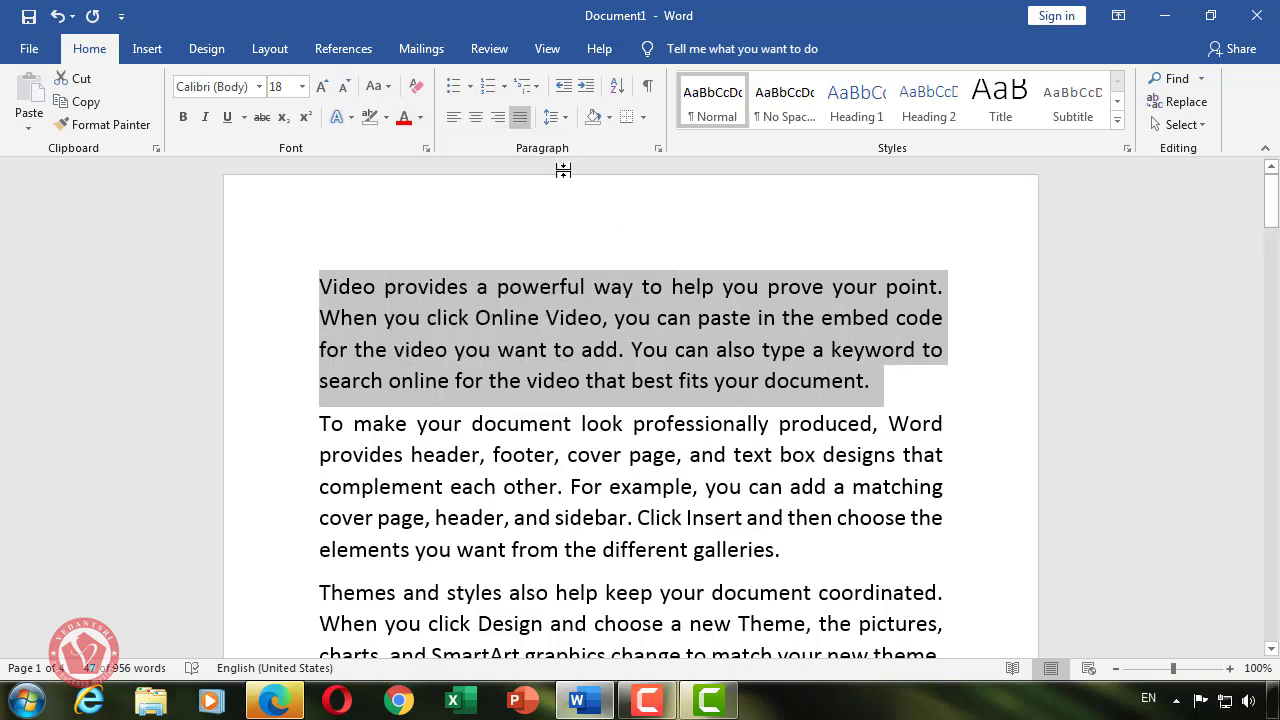
{"action": "left_click", "coordinate": [503, 86]}
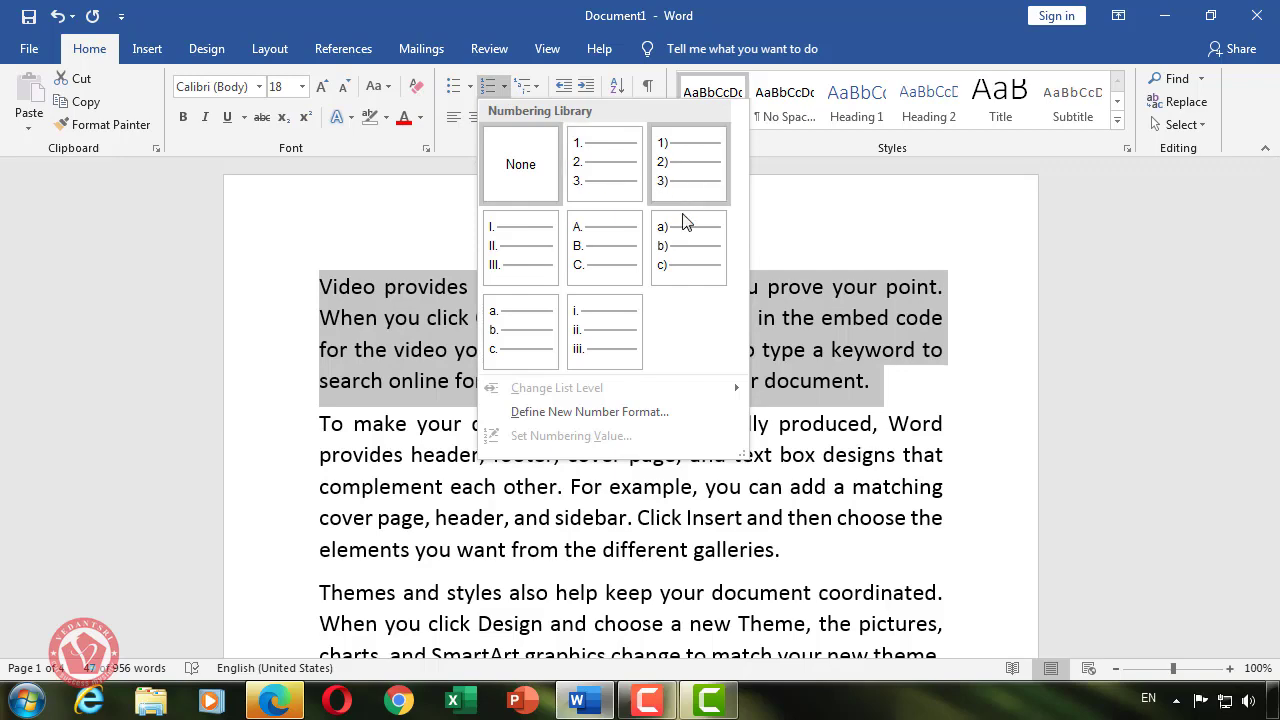
{"action": "left_click", "coordinate": [797, 243]}
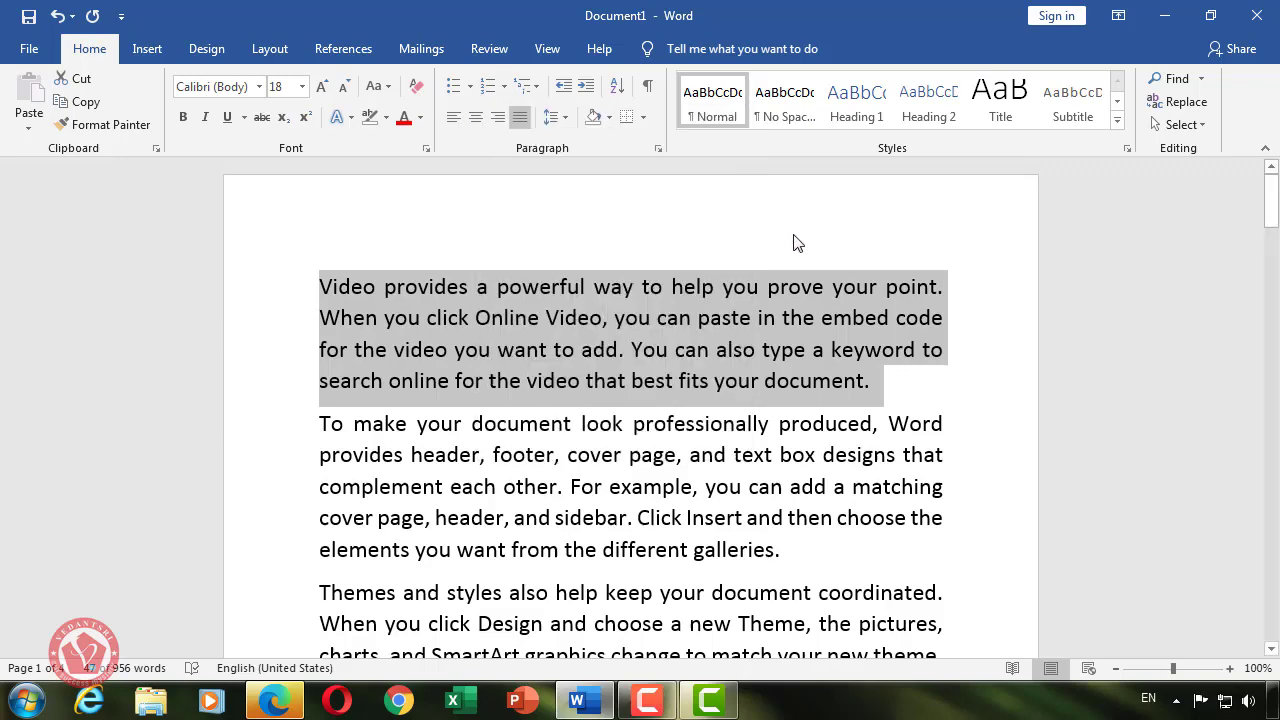
{"action": "left_click", "coordinate": [527, 87]}
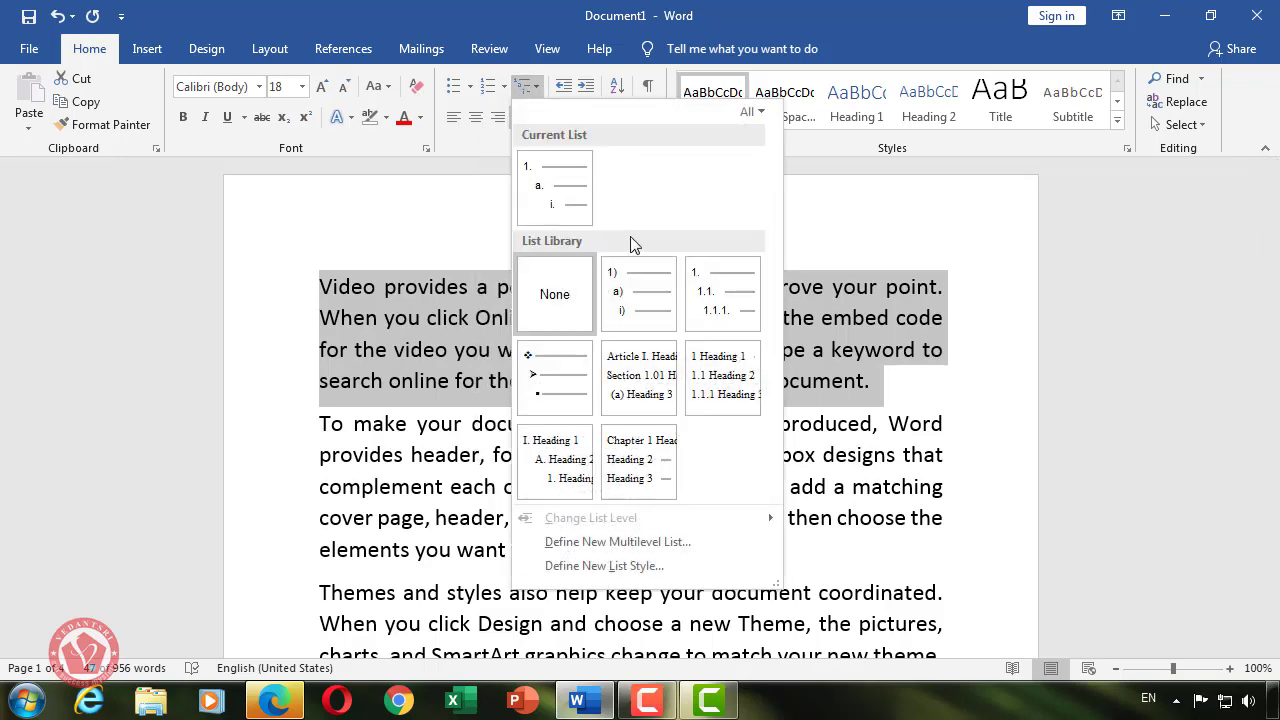
{"action": "left_click", "coordinate": [893, 213]}
{"action": "left_click", "coordinate": [351, 120]}
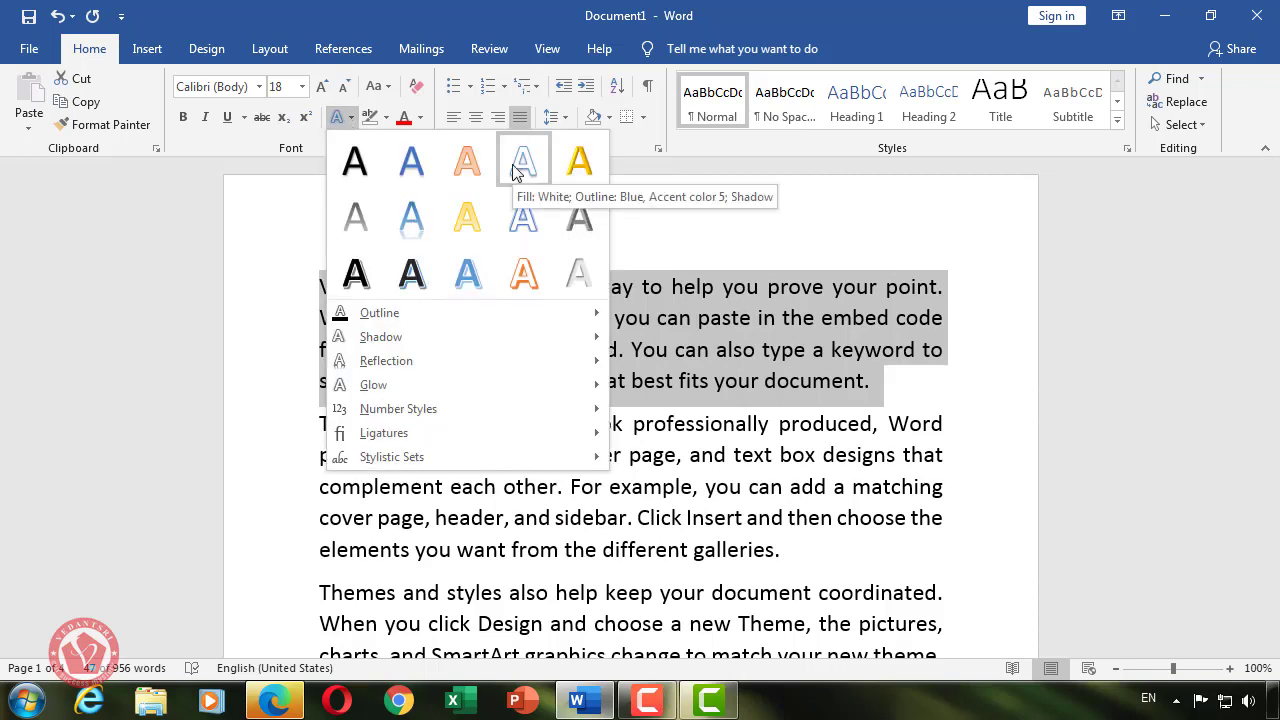
- Reselect the first paragraph and give it a blue reflected text effect
{"action": "left_click", "coordinate": [886, 206]}
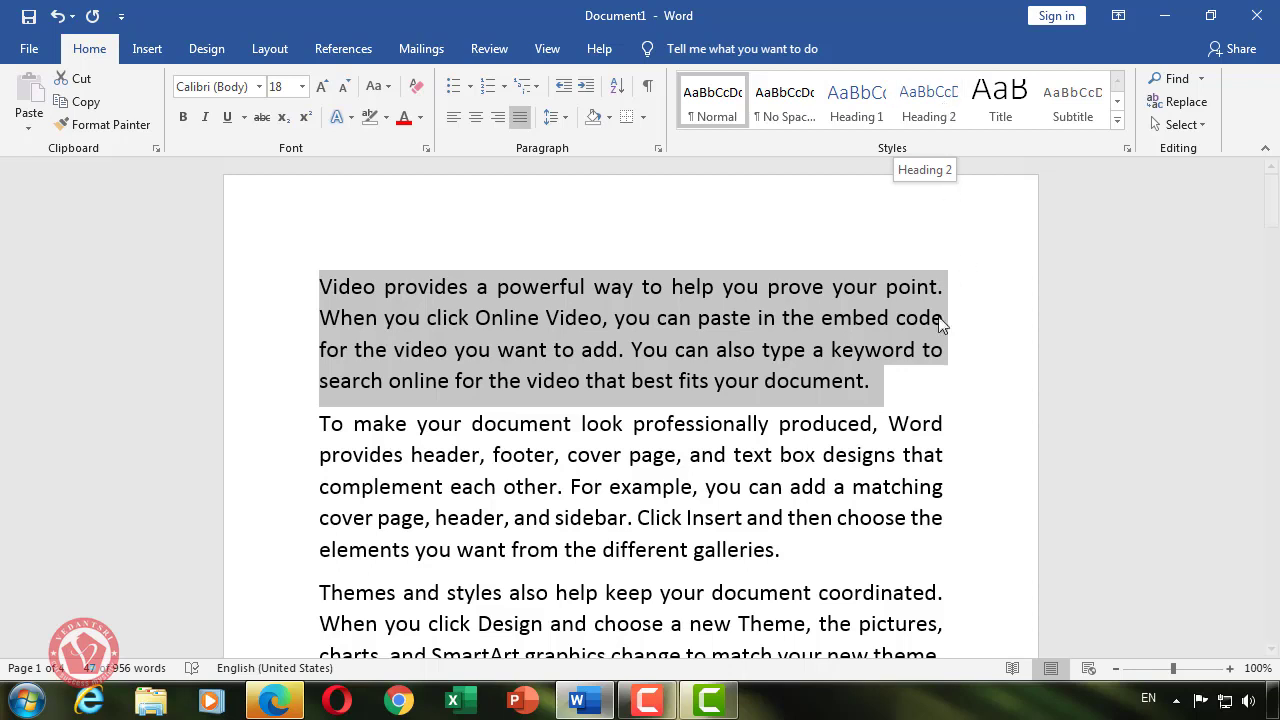
{"action": "left_click", "coordinate": [886, 383]}
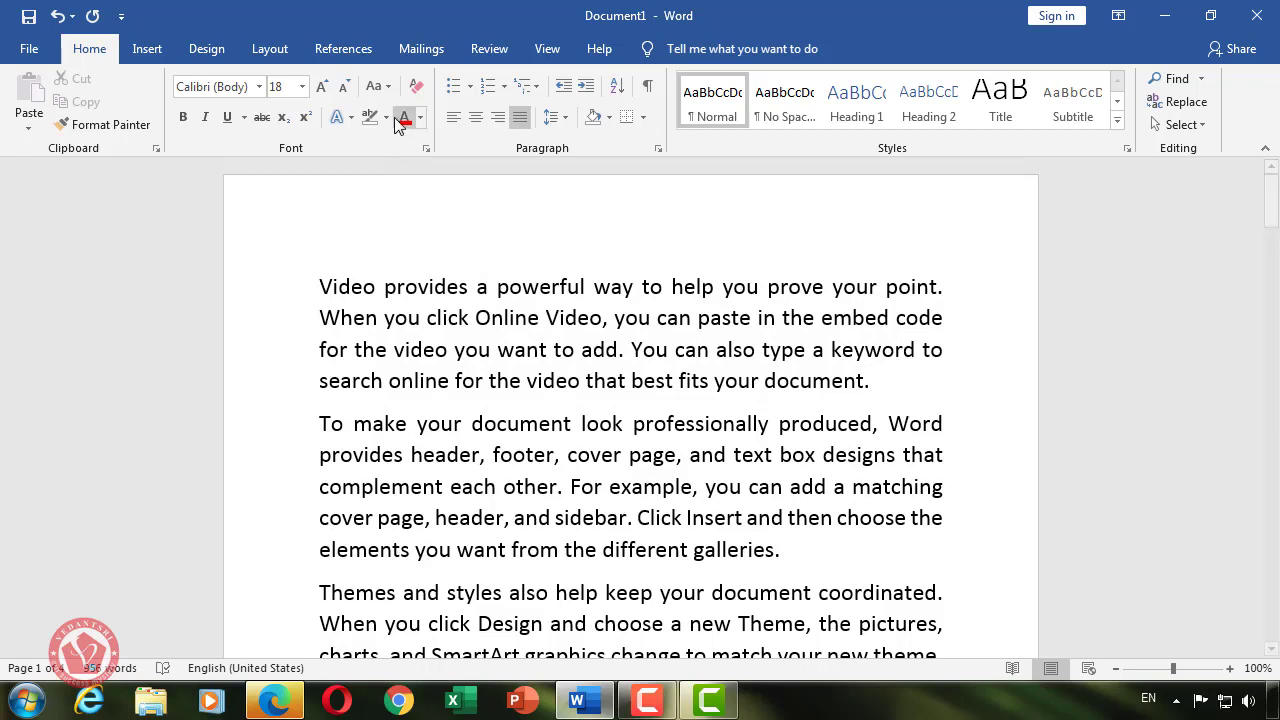
{"action": "left_click", "coordinate": [345, 118]}
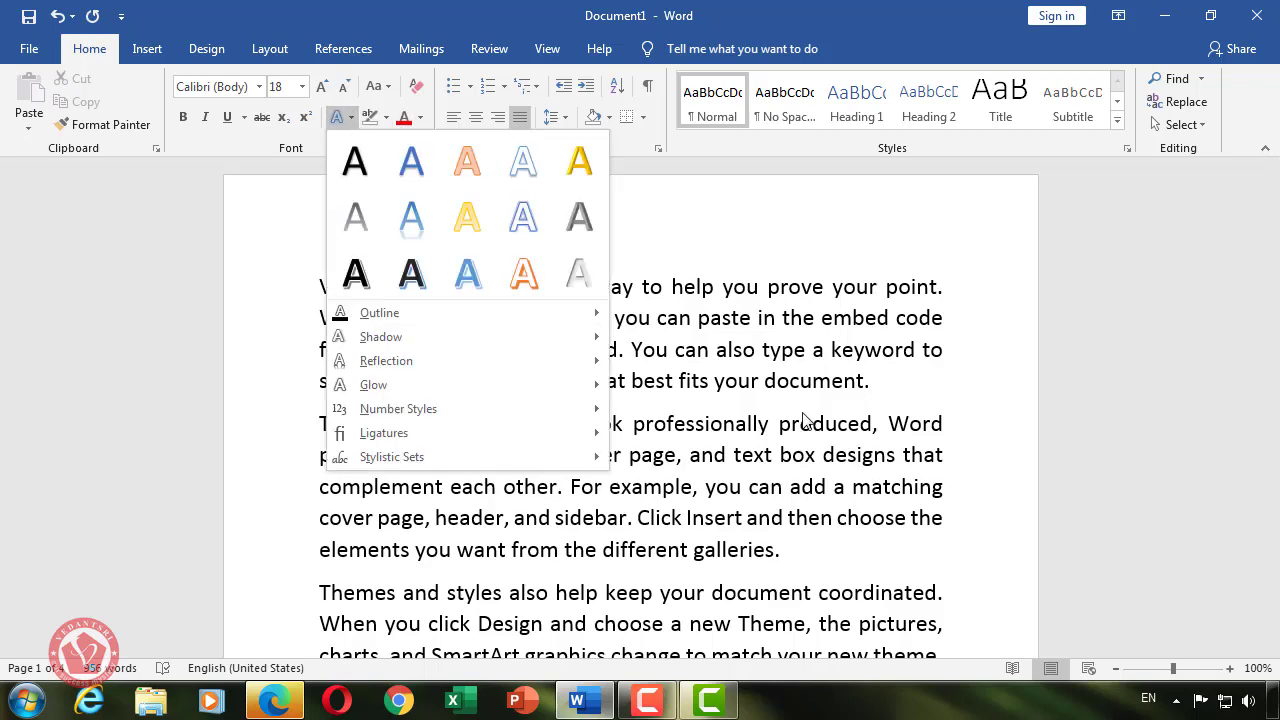
{"action": "left_click", "coordinate": [807, 373]}
{"action": "left_click_drag", "start_coordinate": [807, 373], "coordinate": [323, 194]}
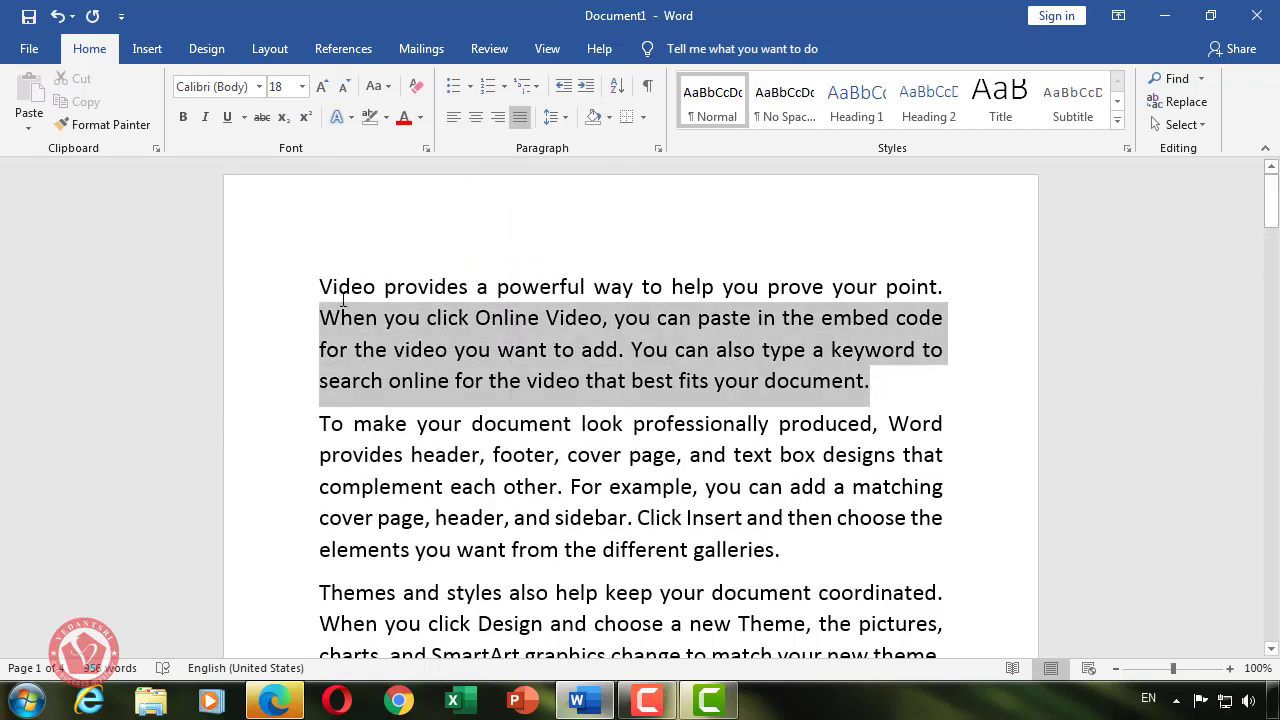
{"action": "left_click", "coordinate": [345, 117]}
{"action": "left_click", "coordinate": [415, 214]}
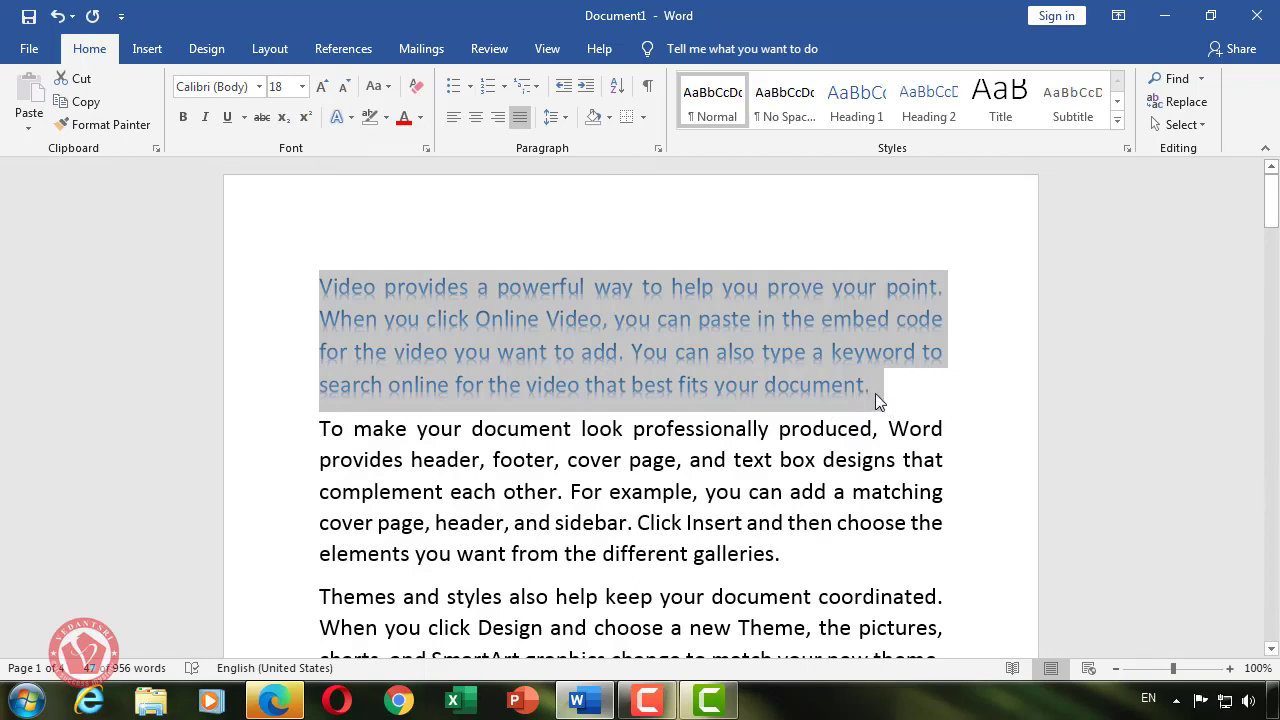
- Switch the paragraph to the orange text effect, undo it with Ctrl+Z, and open Word Options
{"action": "left_click", "coordinate": [341, 117]}
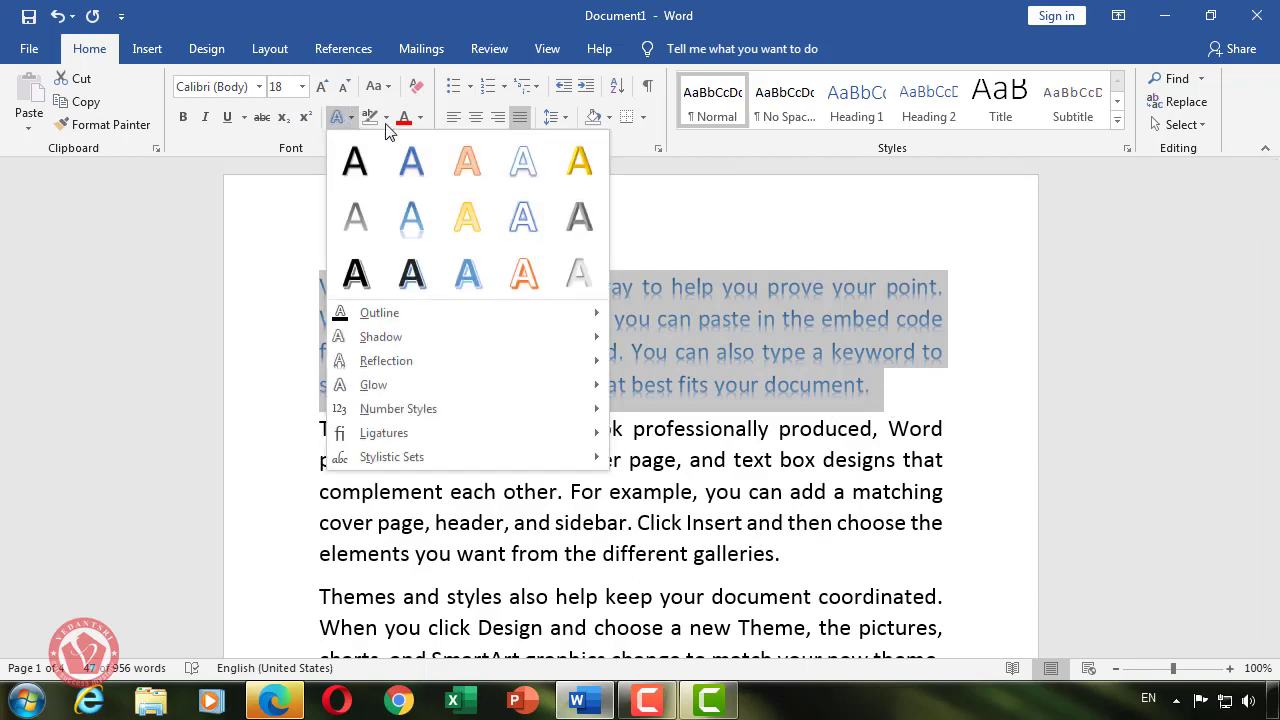
{"action": "left_click", "coordinate": [475, 176]}
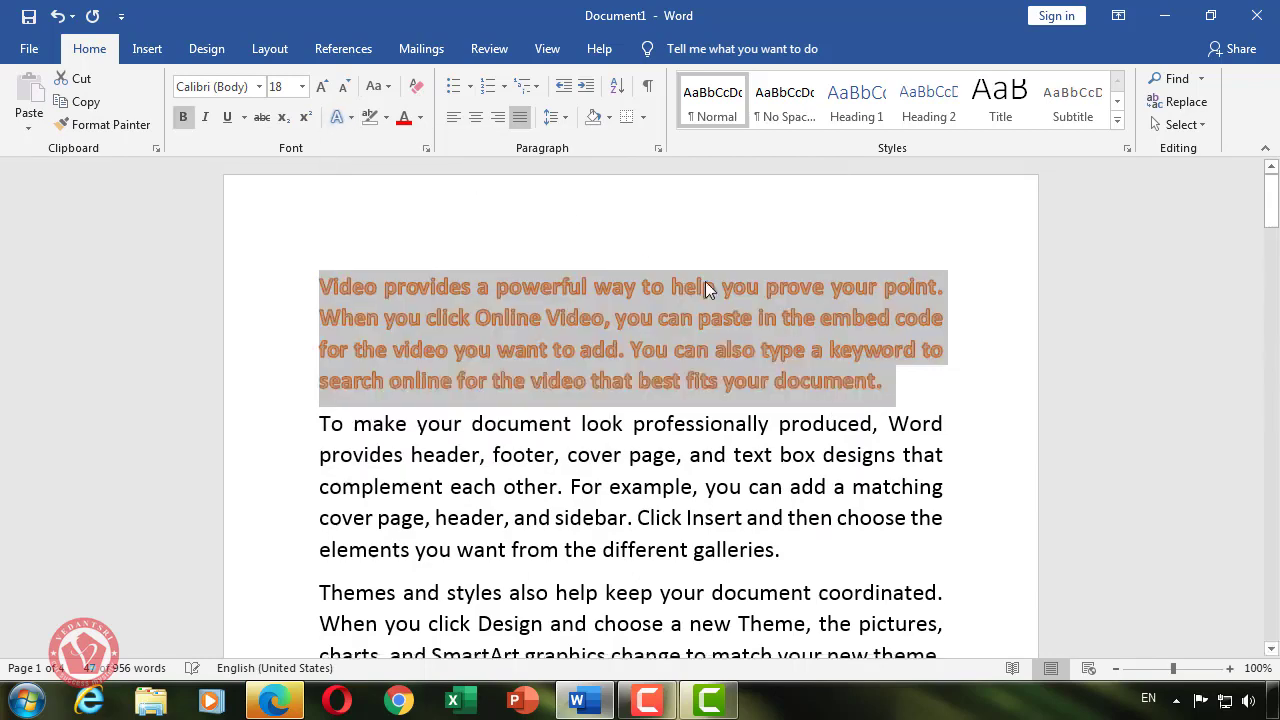
{"action": "left_click", "coordinate": [347, 120]}
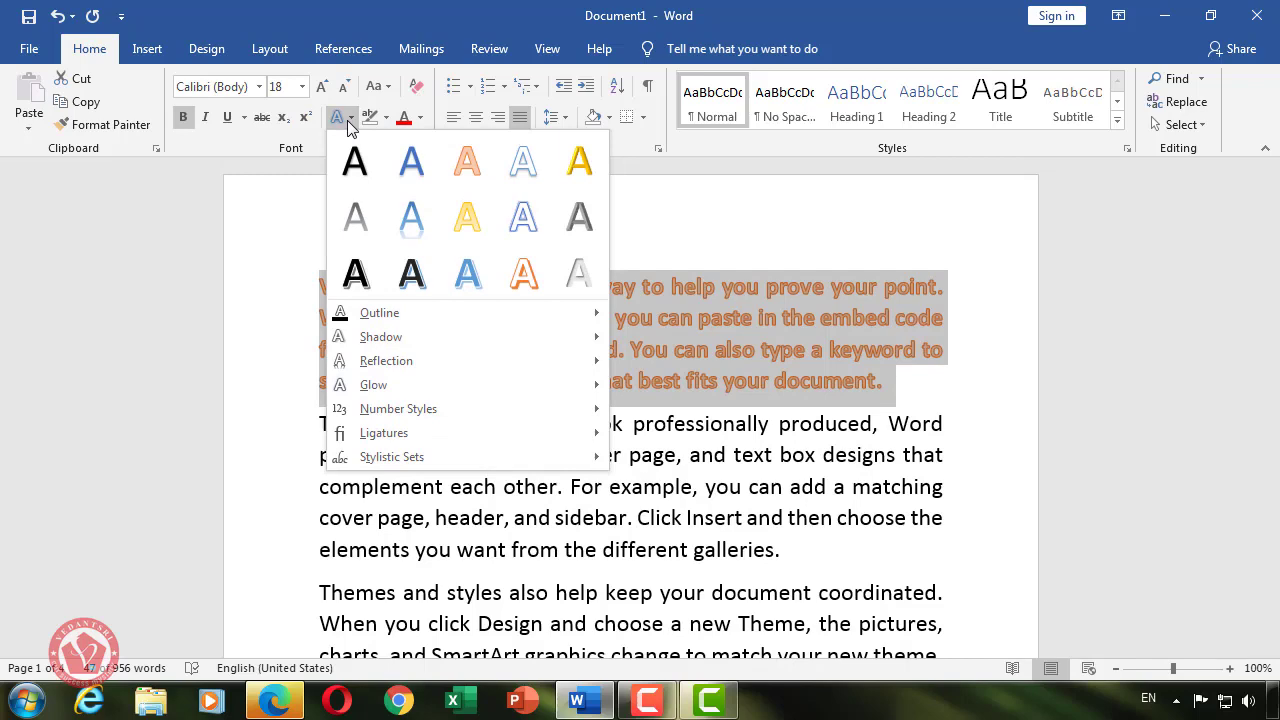
{"action": "left_click", "coordinate": [835, 255]}
{"action": "key", "text": "ctrl+z"}
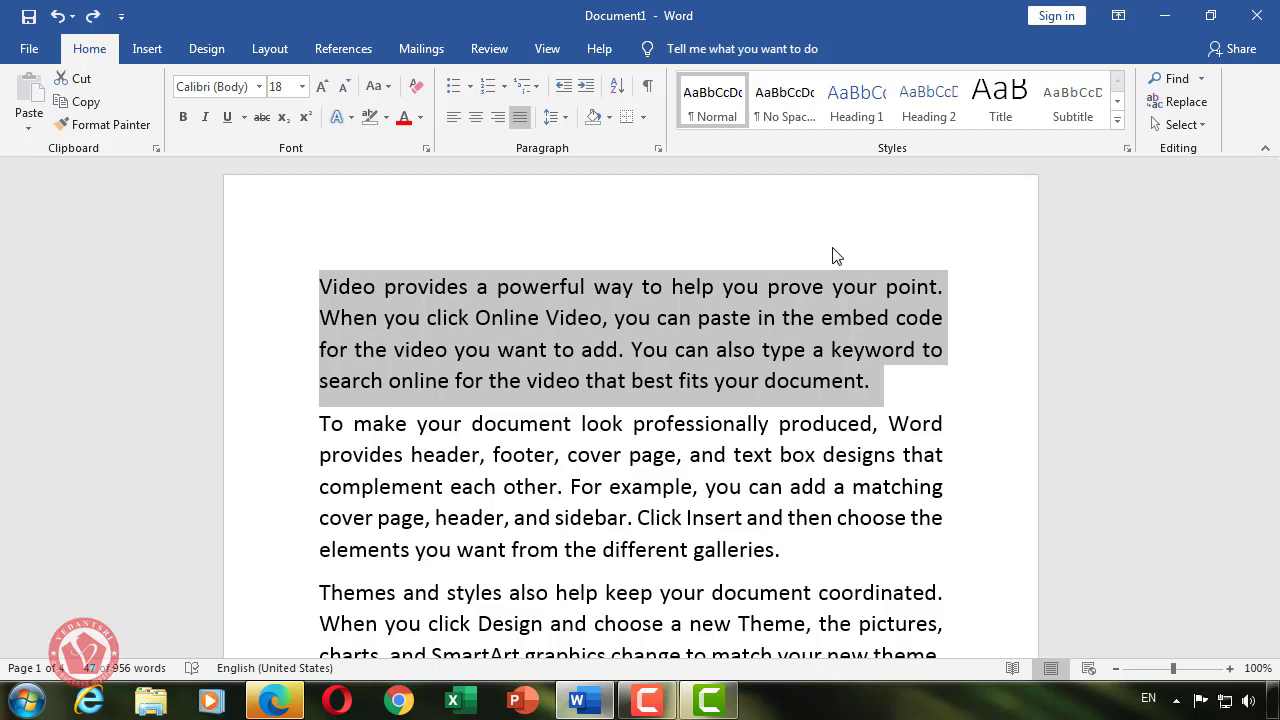
{"action": "left_click", "coordinate": [931, 408]}
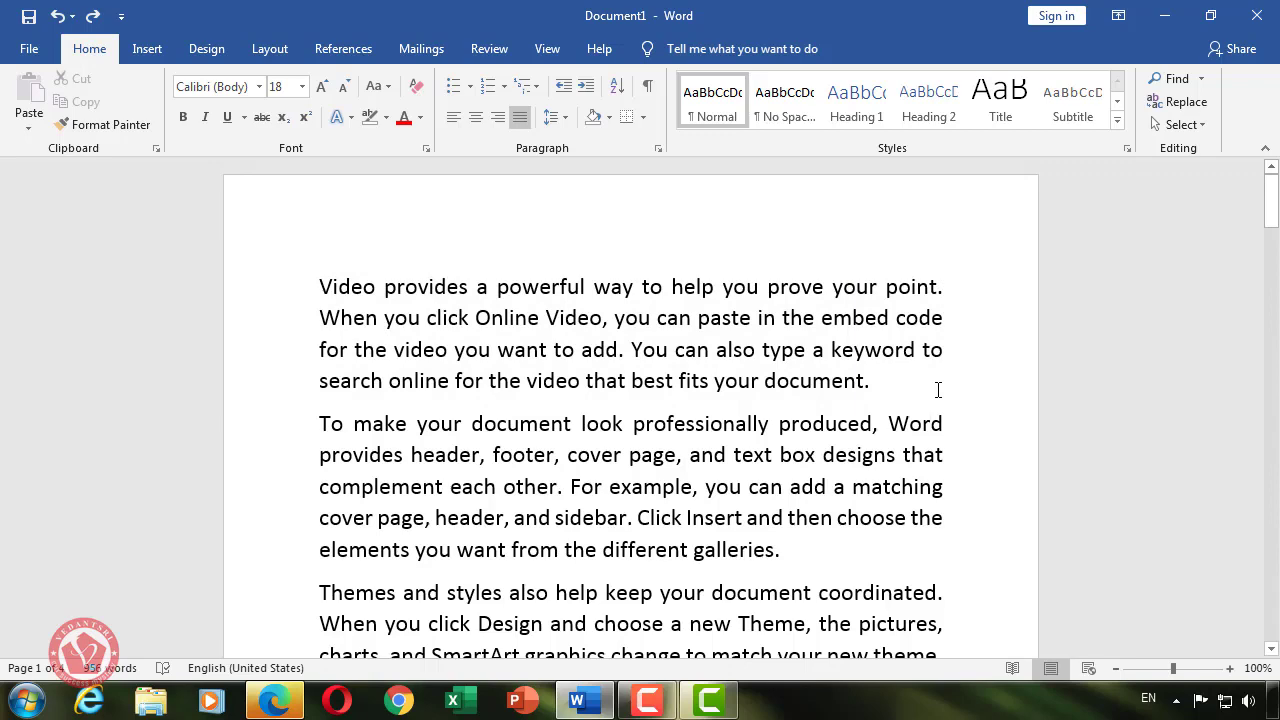
{"action": "key", "text": "alt+f"}
{"action": "key", "text": "t"}
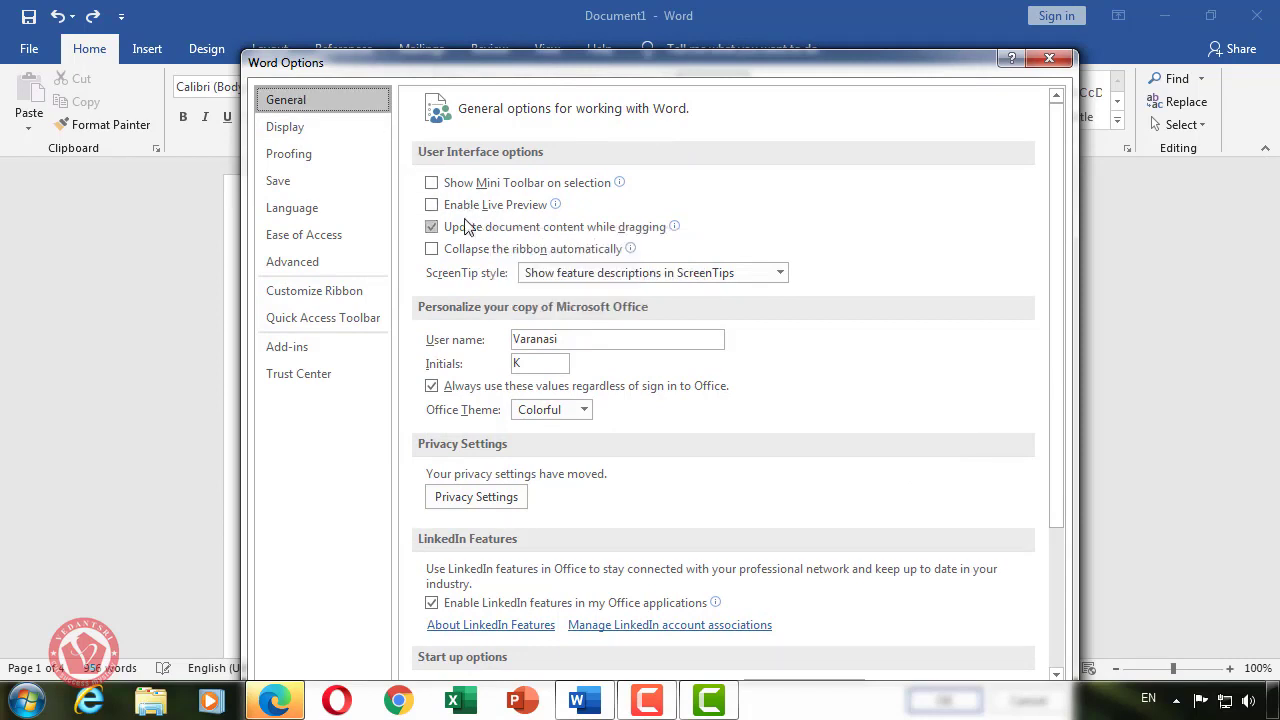
- Tick Enable Live Preview on the General page and move the dialog up to reveal OK
{"action": "left_click", "coordinate": [433, 206]}
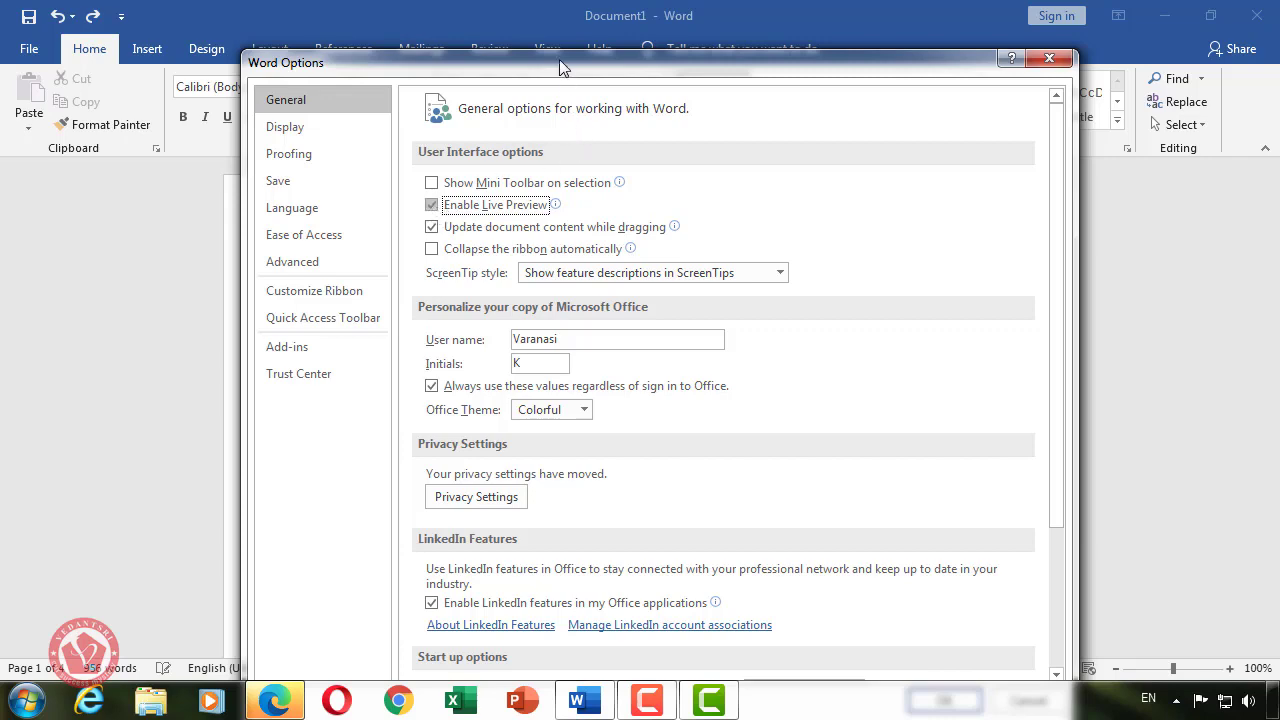
{"action": "left_click_drag", "start_coordinate": [567, 62], "coordinate": [559, 20]}
- Confirm Options, then preview highlight, font colour and text effects on the first paragraph without applying any
{"action": "left_click", "coordinate": [938, 657]}
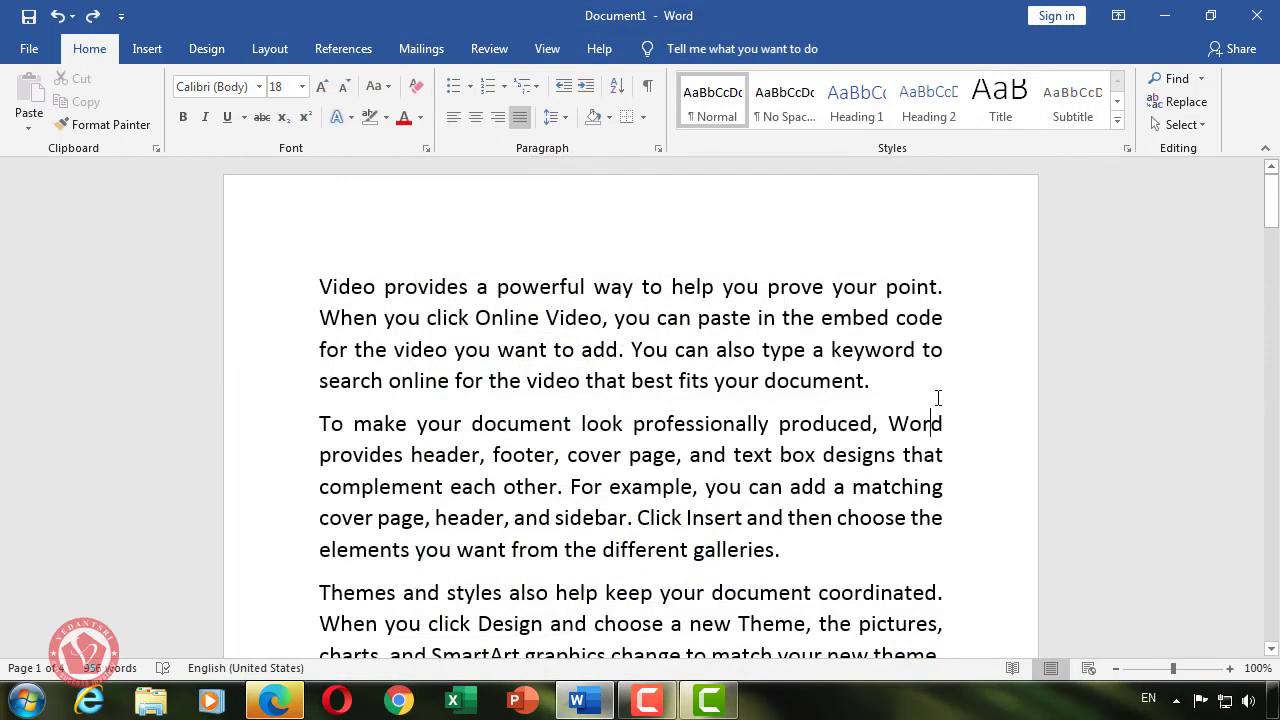
{"action": "left_click_drag", "start_coordinate": [904, 390], "coordinate": [331, 280]}
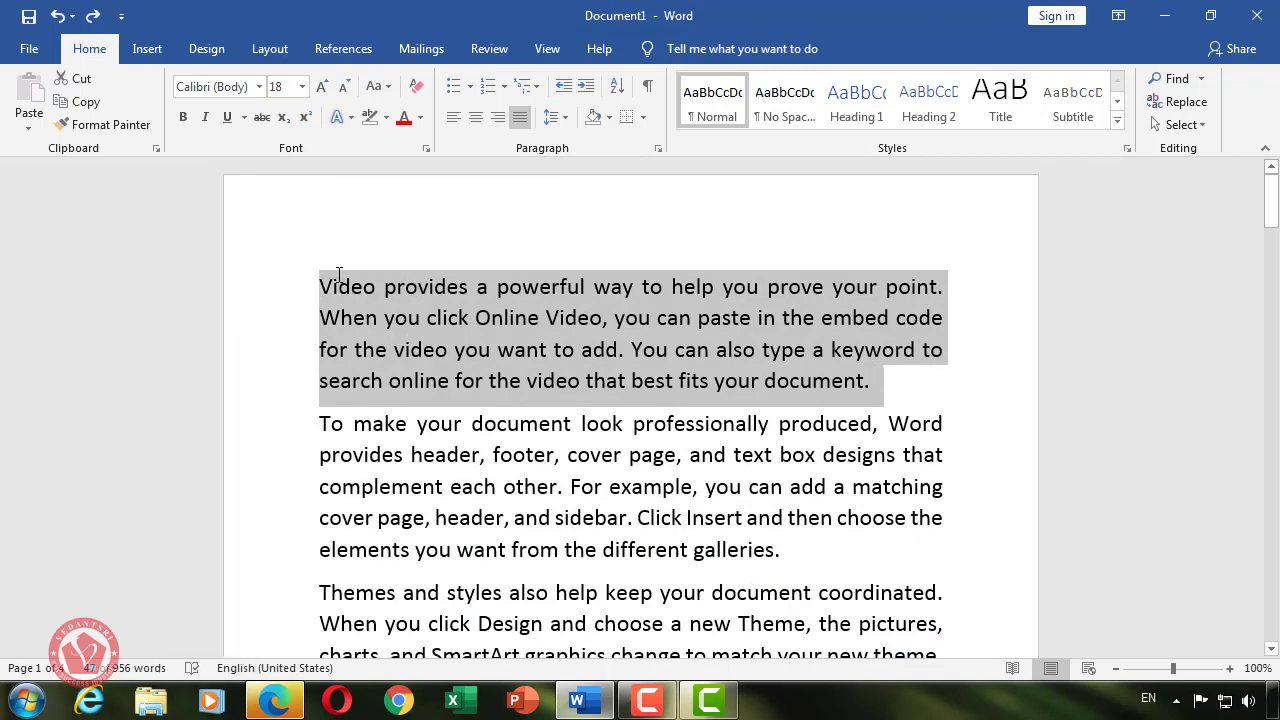
{"action": "left_click", "coordinate": [387, 117]}
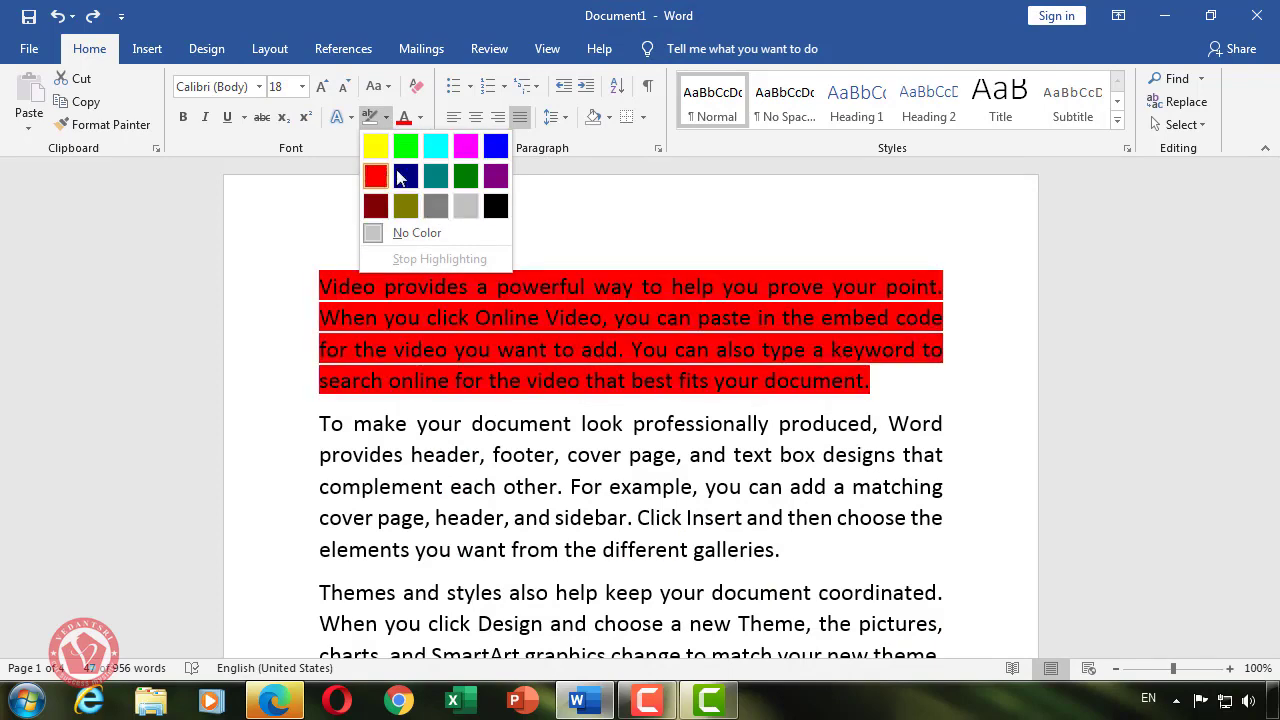
{"action": "left_click", "coordinate": [420, 117]}
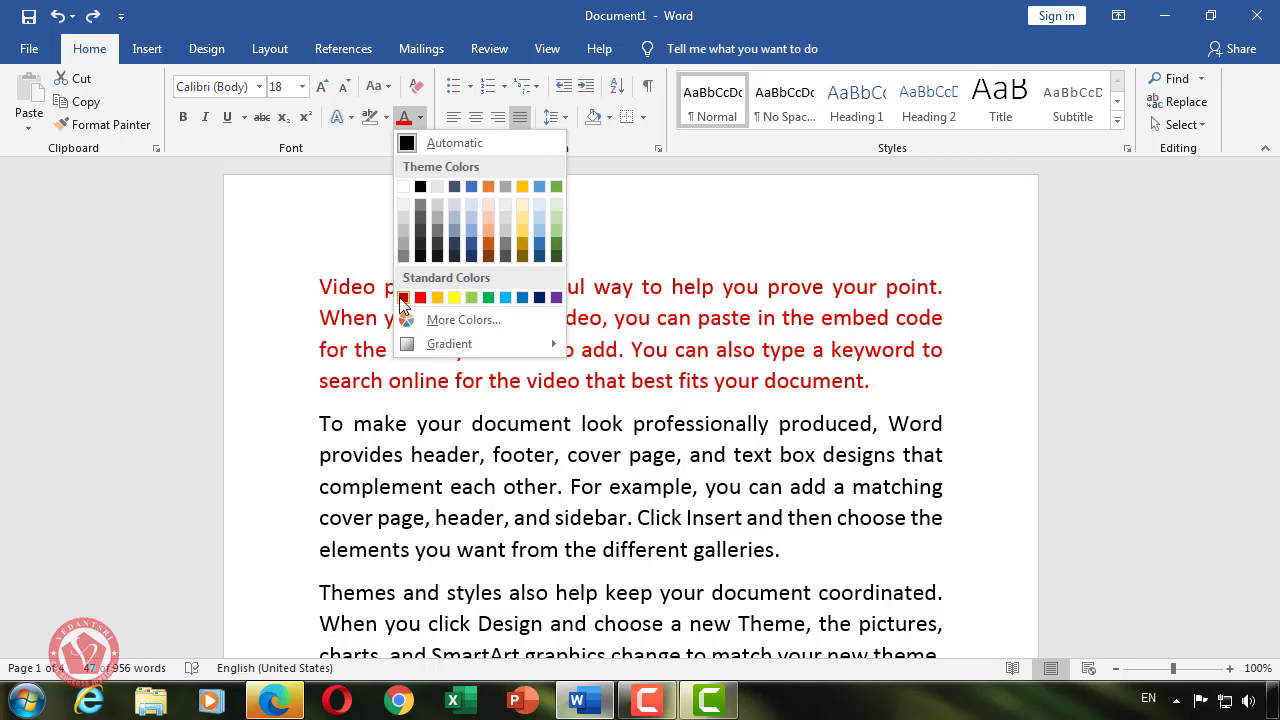
{"action": "left_click", "coordinate": [338, 117]}
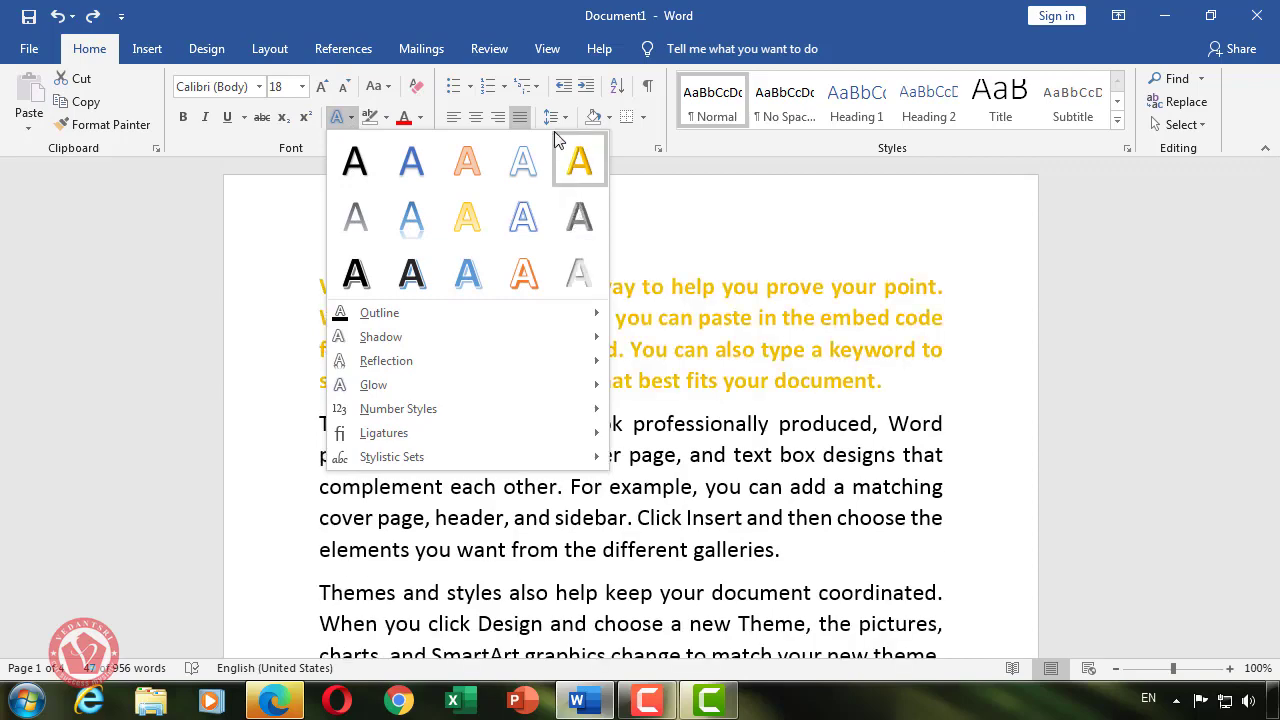
{"action": "left_click", "coordinate": [883, 362]}
{"action": "left_click", "coordinate": [883, 355]}
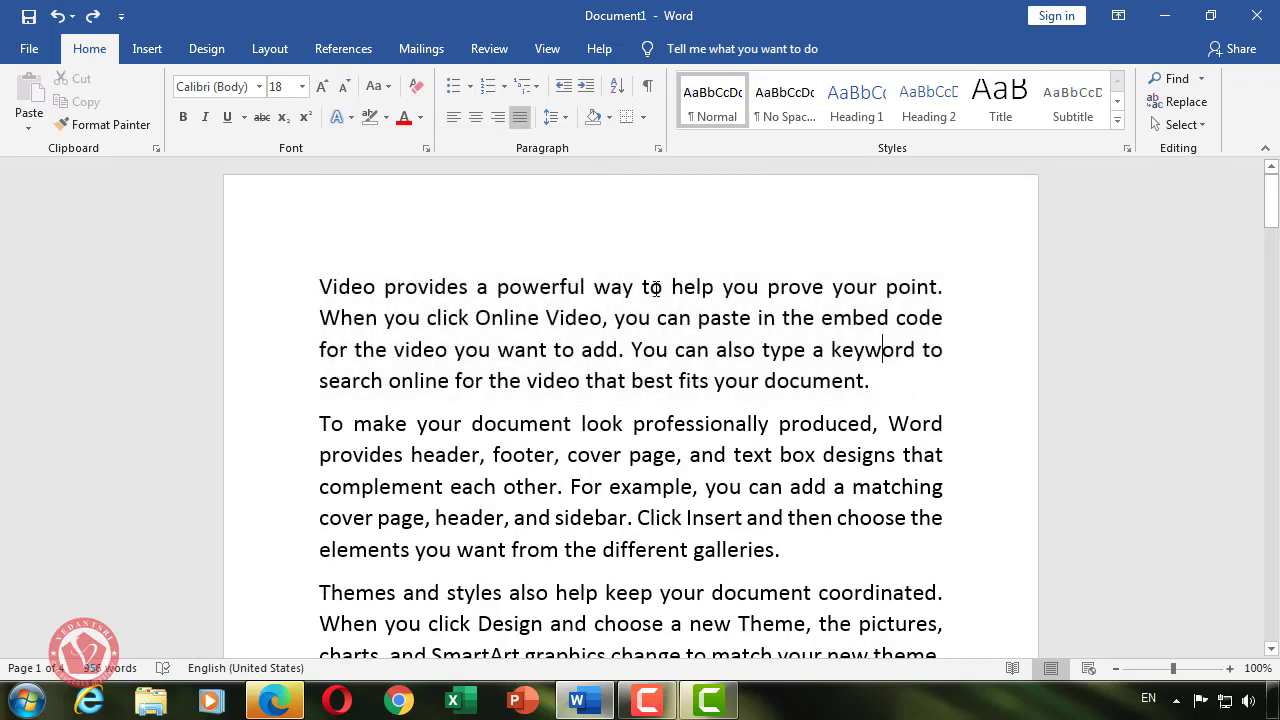
{"action": "left_click", "coordinate": [505, 87]}
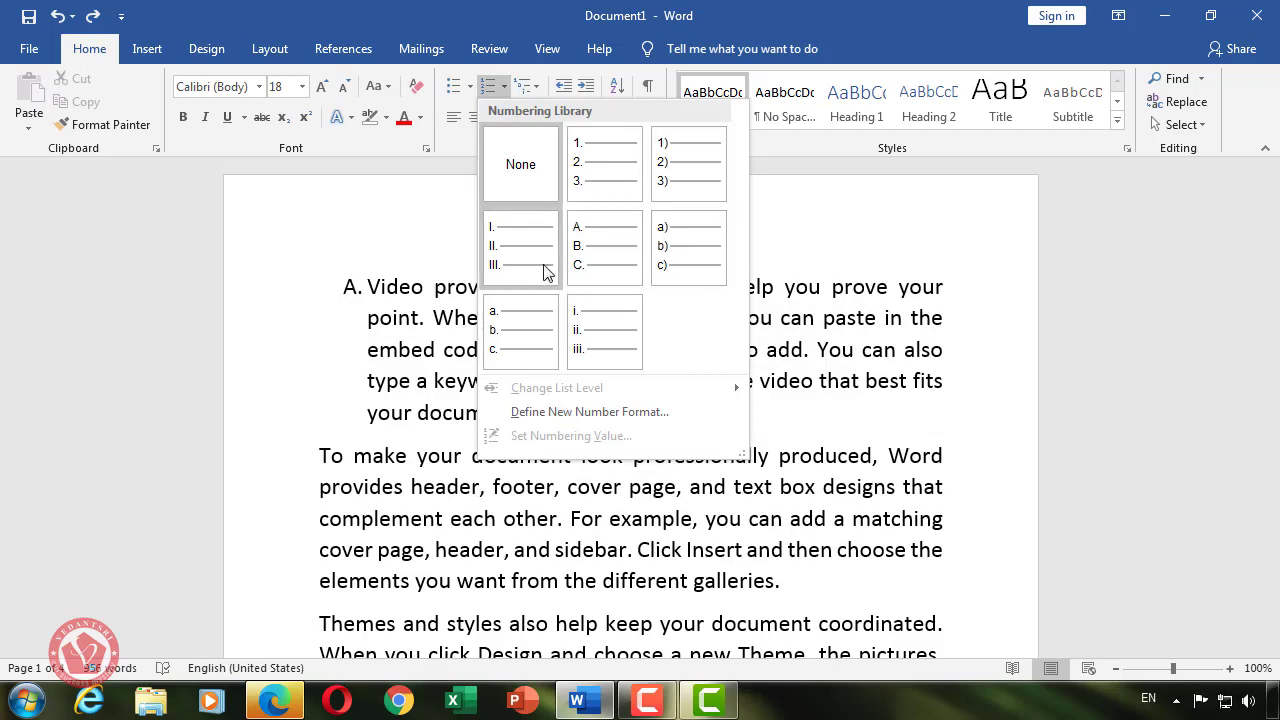
{"action": "left_click", "coordinate": [880, 394]}
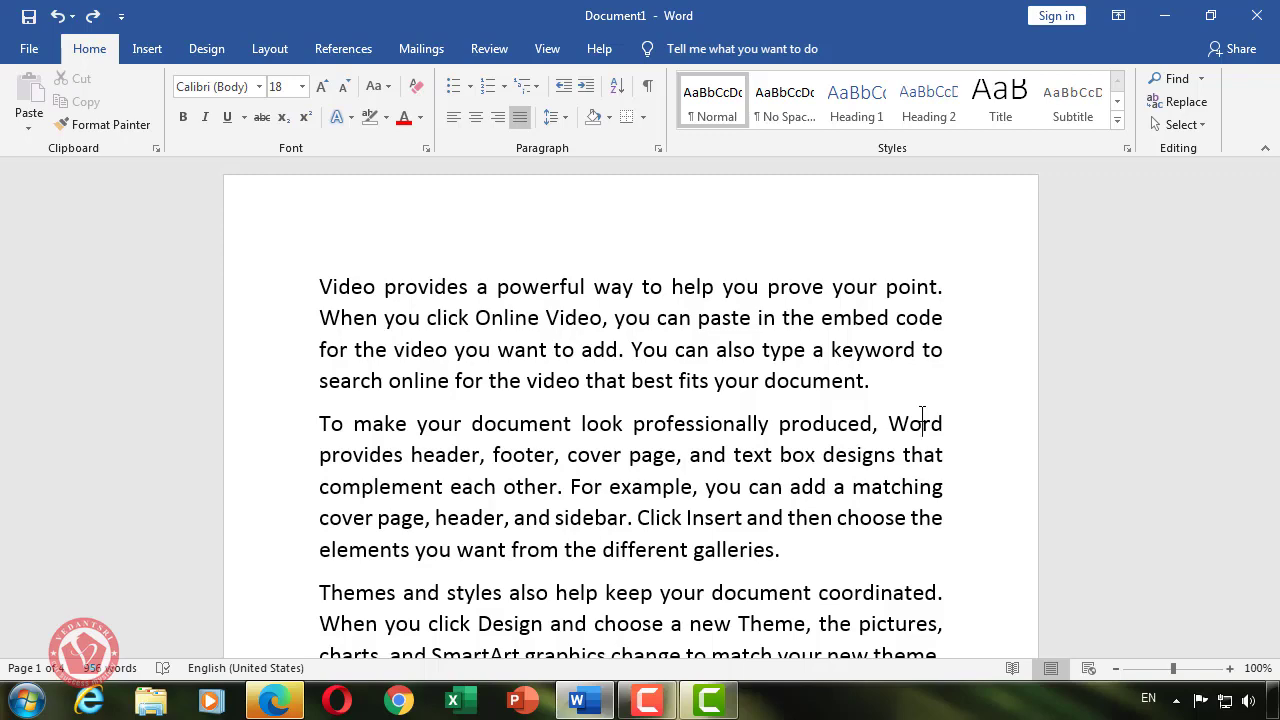
{"action": "scroll", "coordinate": [966, 377], "scroll_direction": "down", "scroll_amount": 2}
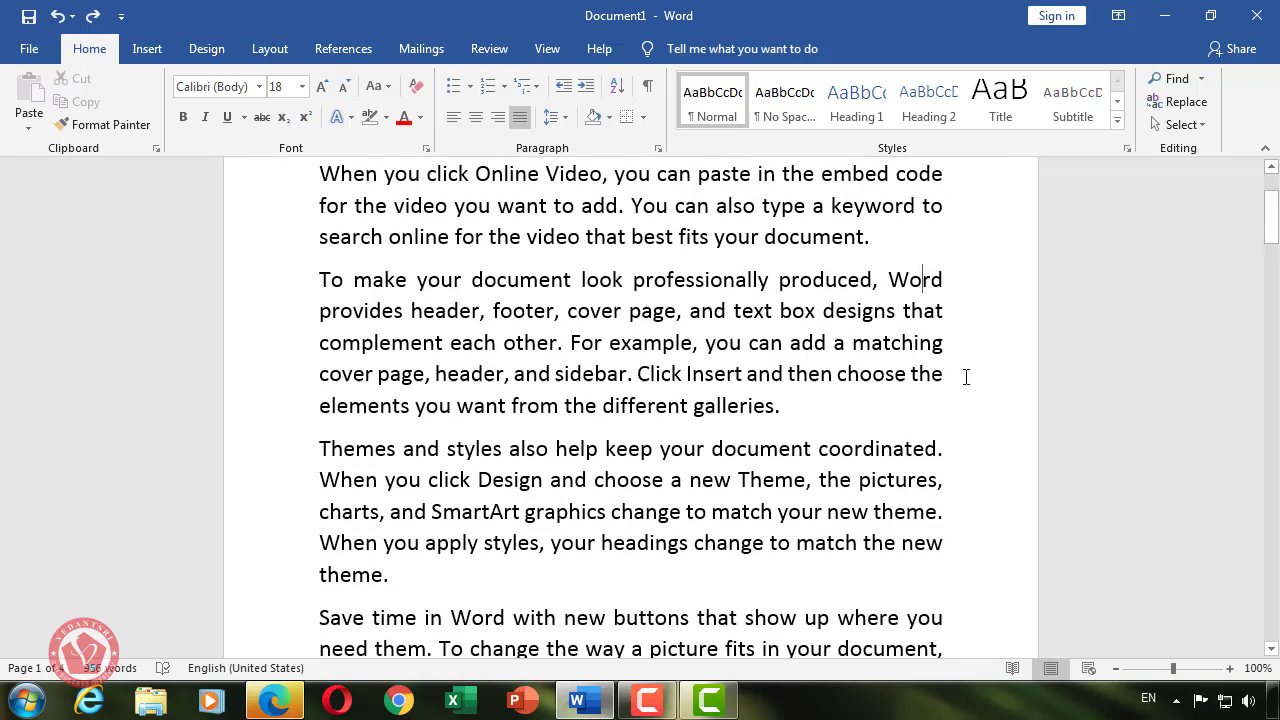
{"action": "scroll", "coordinate": [966, 377], "scroll_direction": "down", "scroll_amount": 2}
{"action": "scroll", "coordinate": [966, 377], "scroll_direction": "down", "scroll_amount": 3}
{"action": "scroll", "coordinate": [966, 380], "scroll_direction": "up", "scroll_amount": 3}
{"action": "scroll", "coordinate": [966, 380], "scroll_direction": "up", "scroll_amount": 3}
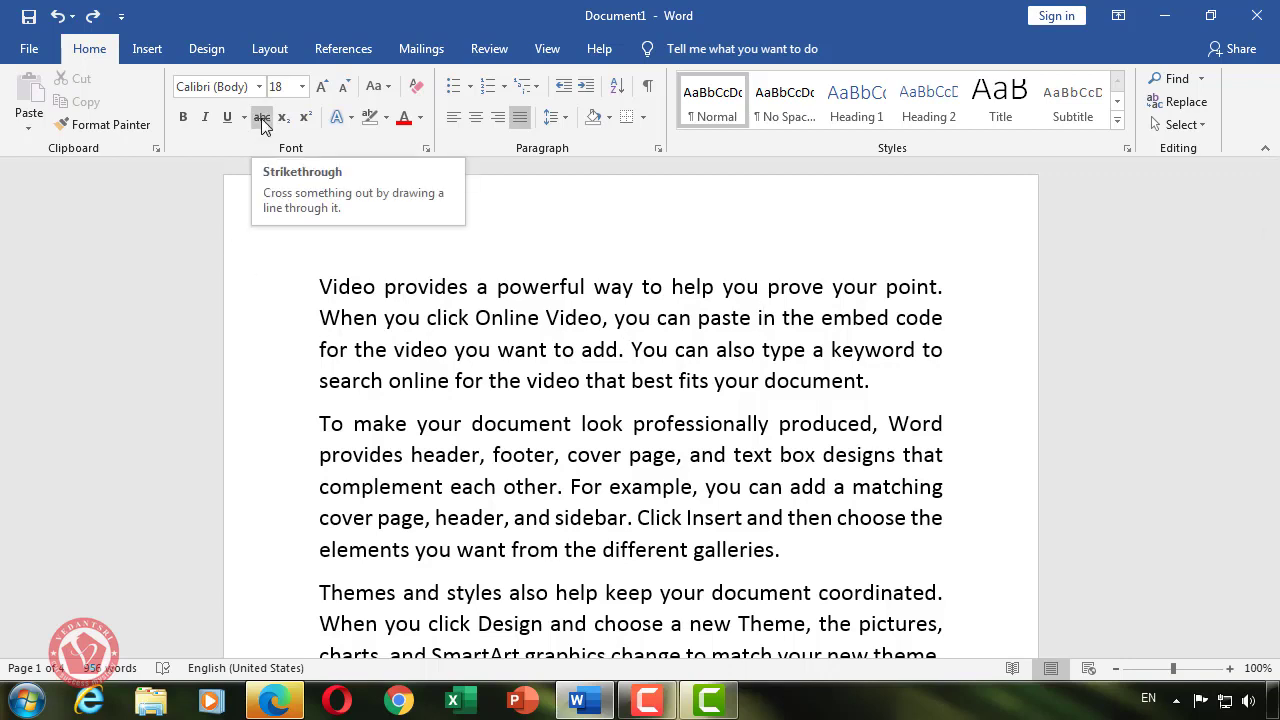
{"action": "left_click_drag", "start_coordinate": [497, 287], "coordinate": [594, 287]}
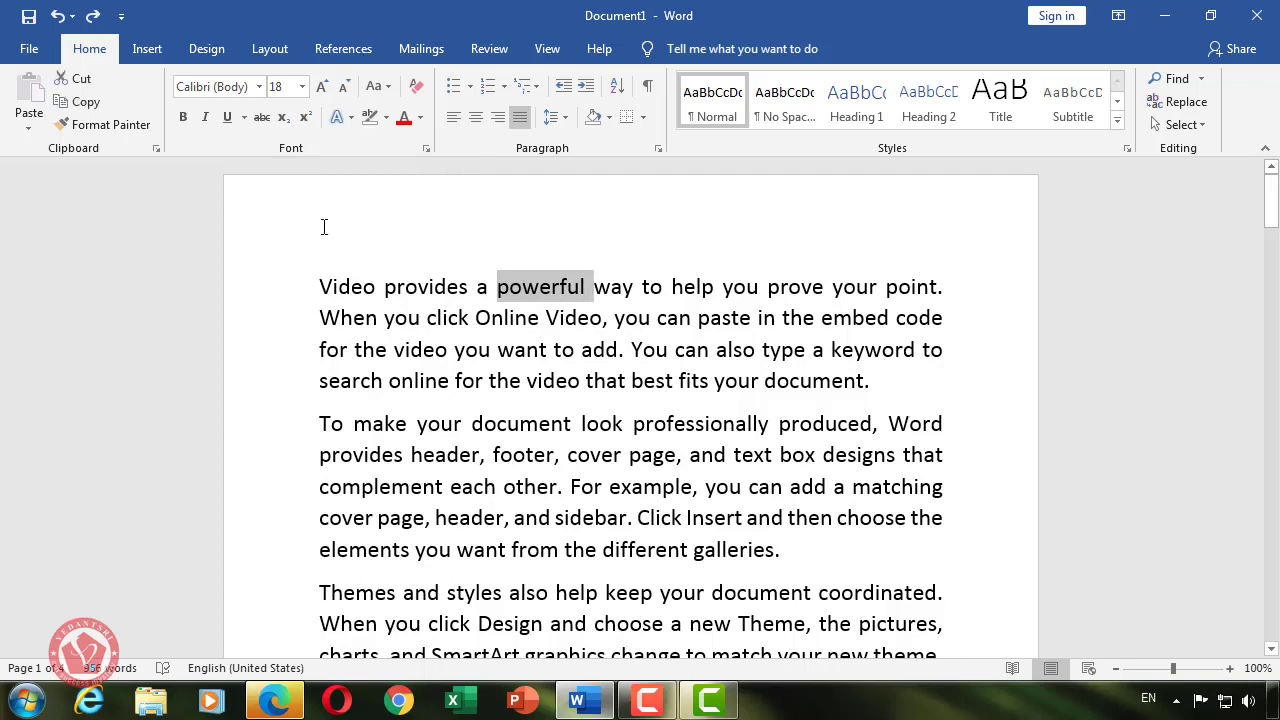
{"action": "left_click", "coordinate": [262, 117]}
{"action": "left_click", "coordinate": [607, 379]}
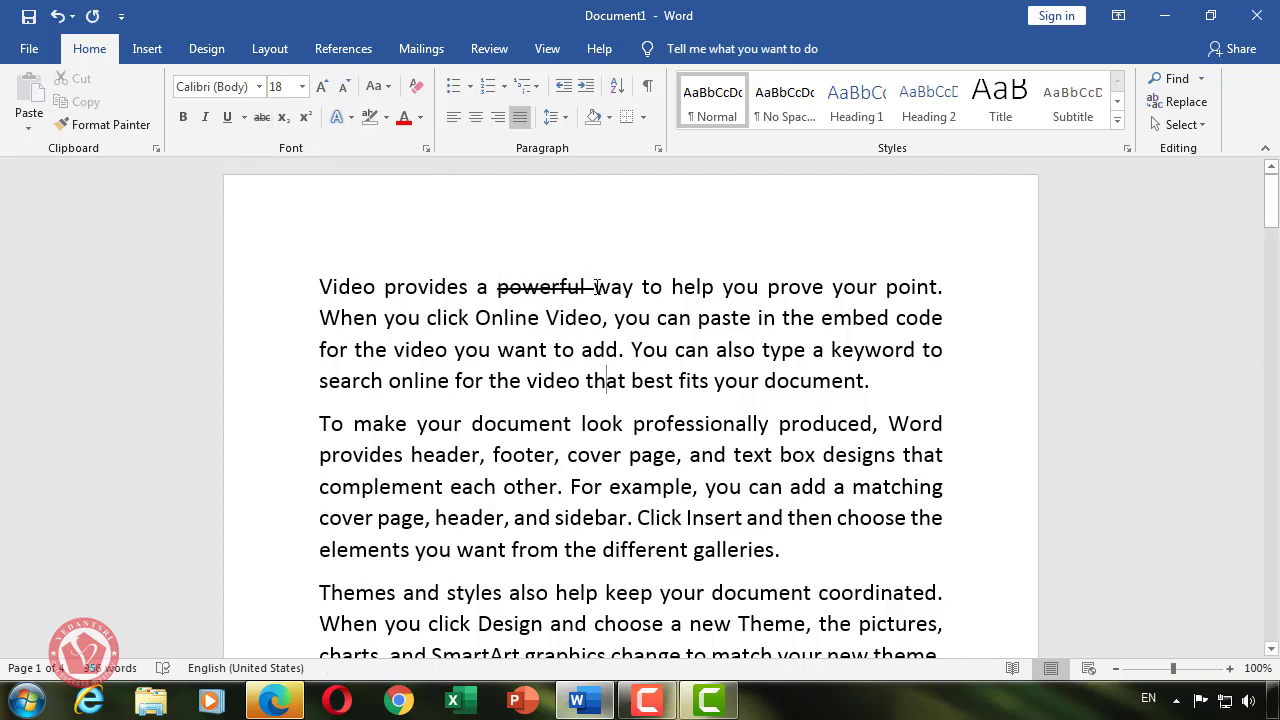
{"action": "double_click", "coordinate": [548, 288]}
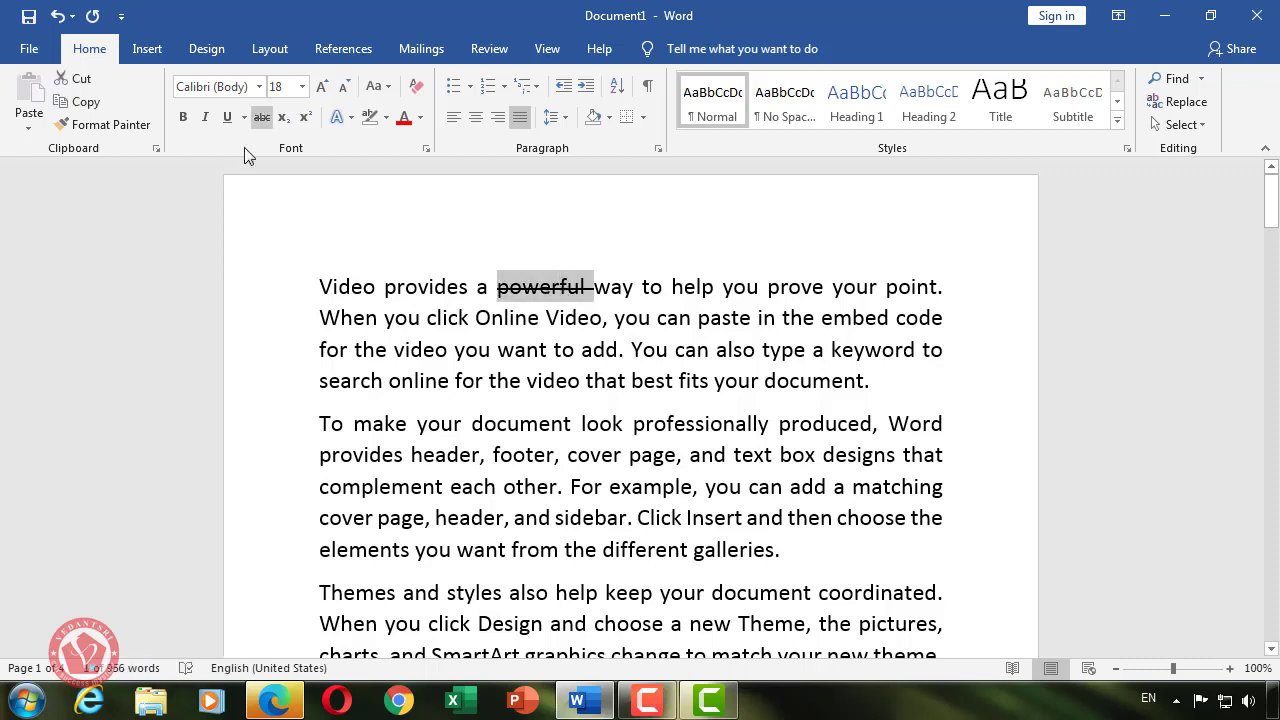
{"action": "left_click", "coordinate": [259, 125]}
{"action": "left_click", "coordinate": [657, 349]}
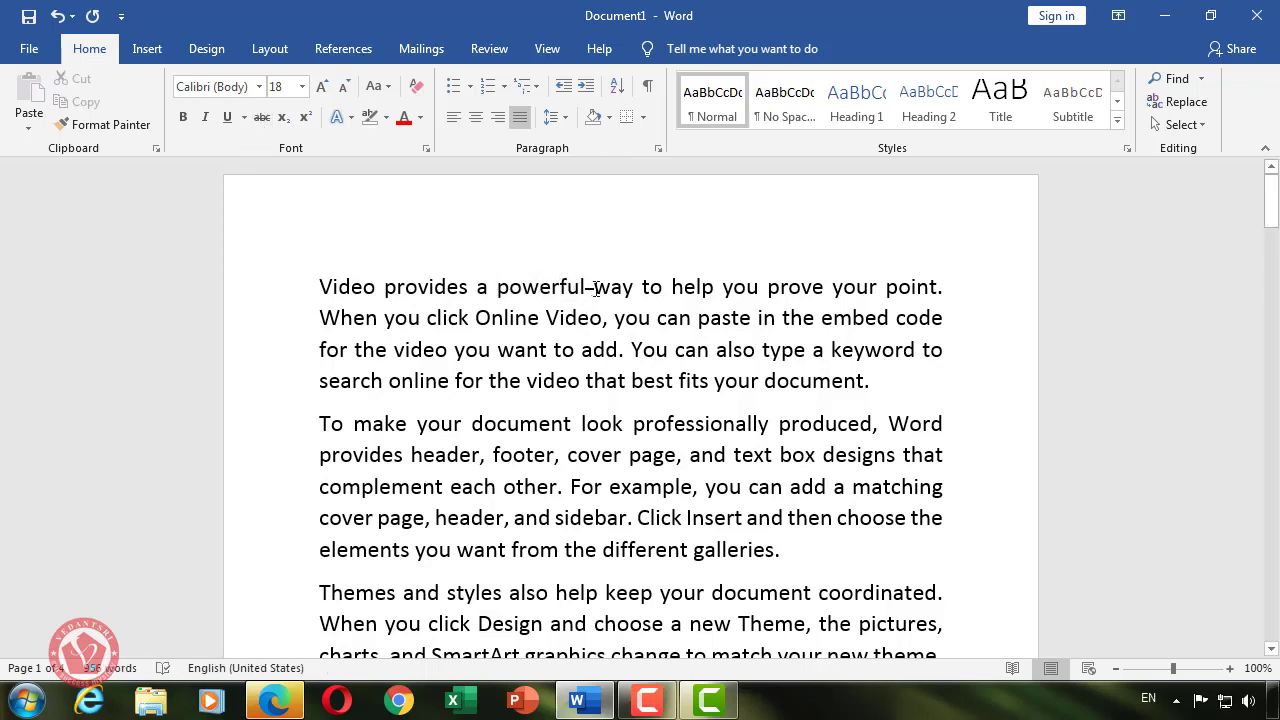
{"action": "left_click_drag", "start_coordinate": [595, 289], "coordinate": [581, 289]}
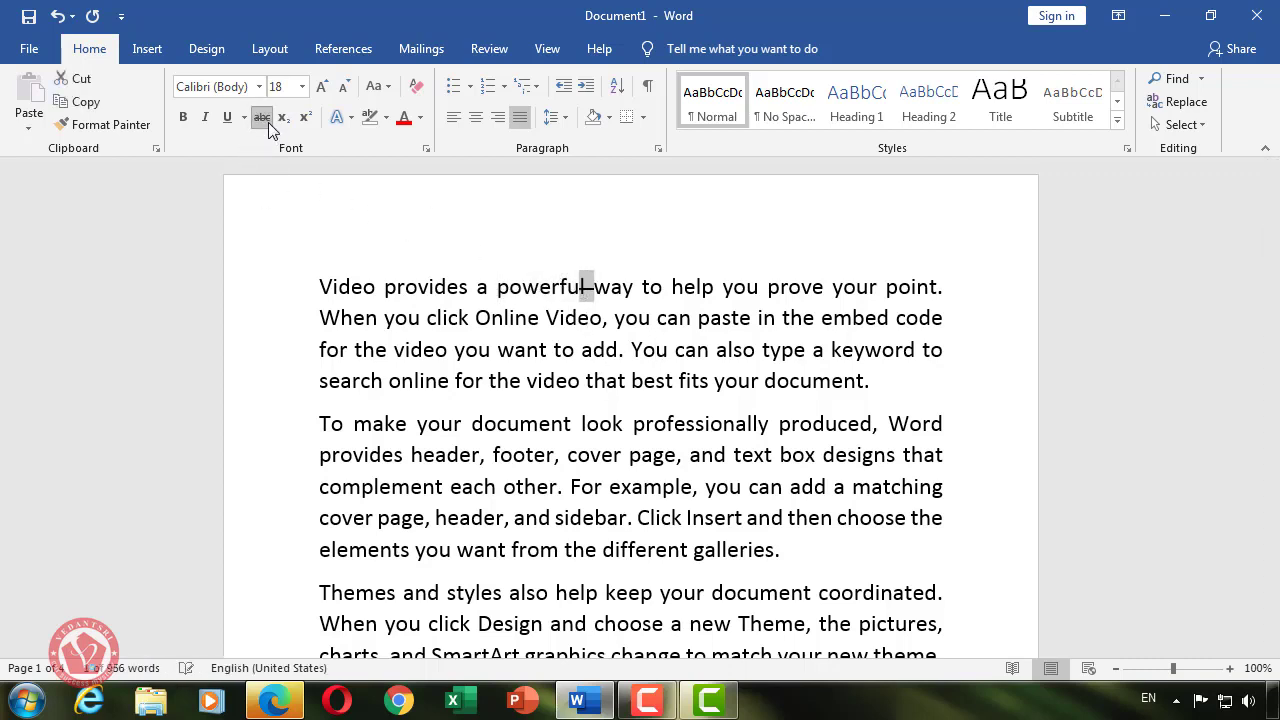
{"action": "left_click", "coordinate": [675, 382]}
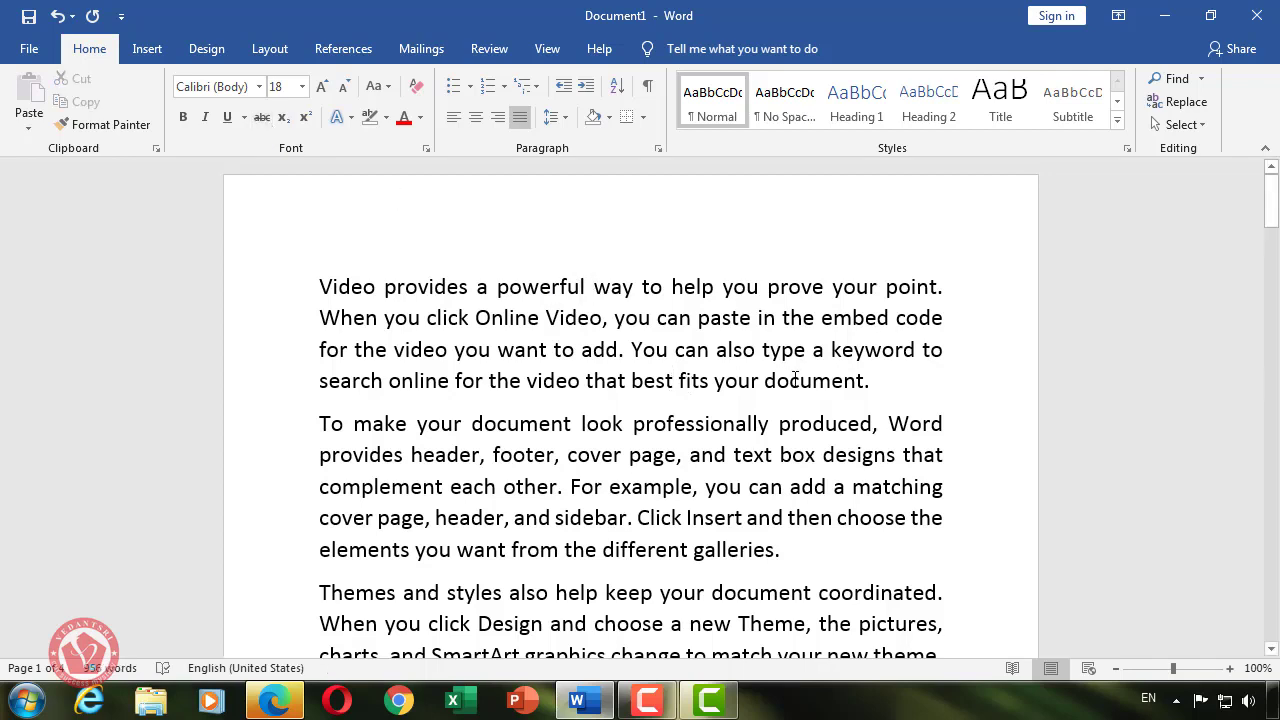
{"action": "double_click", "coordinate": [792, 381]}
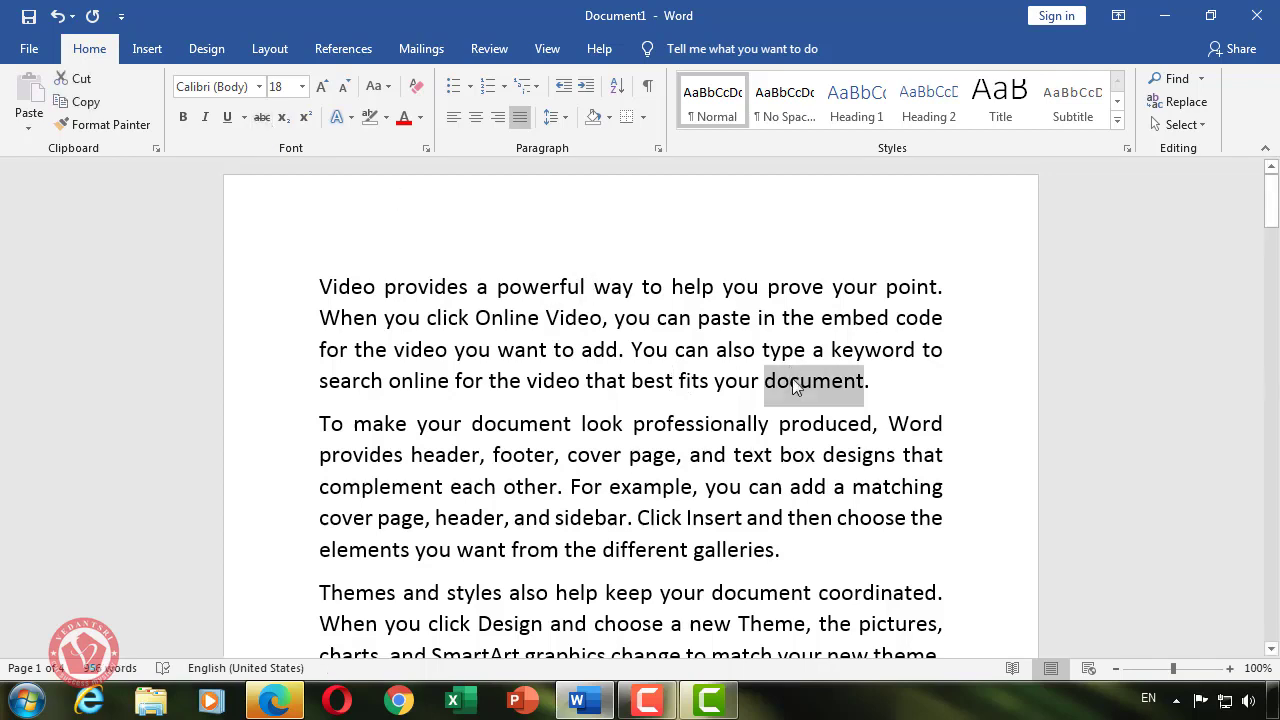
- Highlight 'document' and 'professionally' in green, then undo both highlights
{"action": "left_click", "coordinate": [386, 118]}
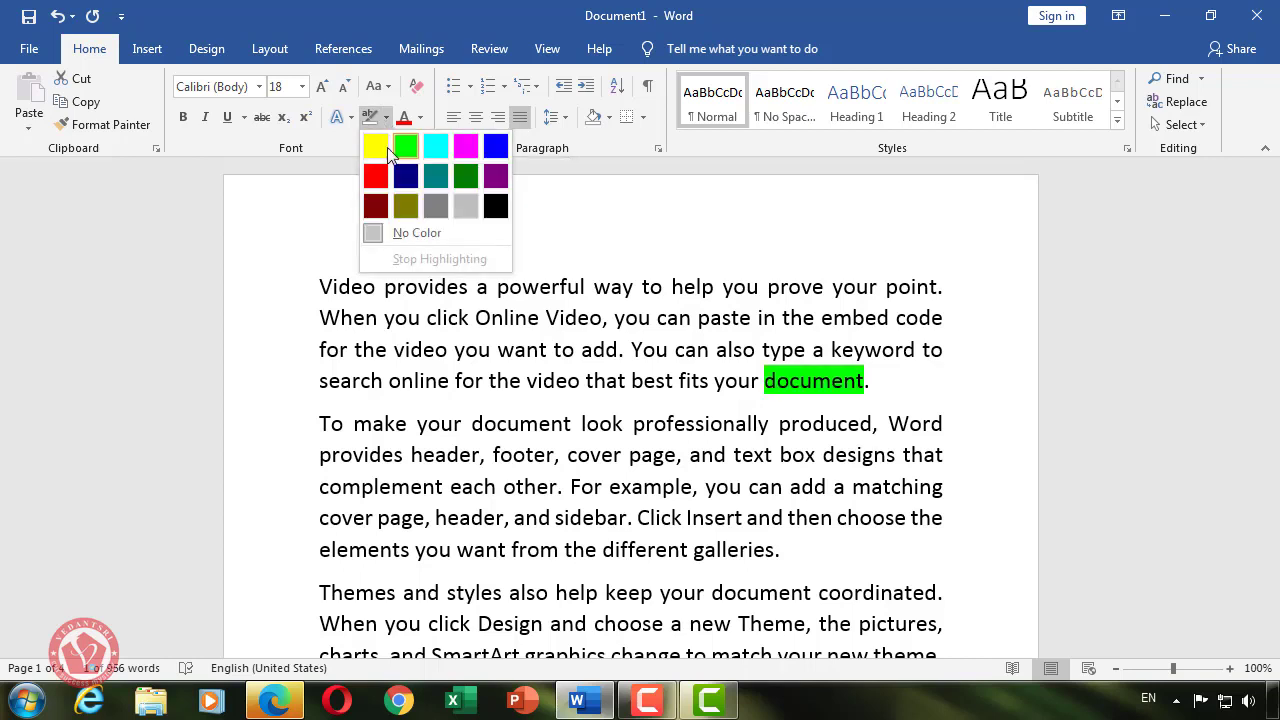
{"action": "left_click", "coordinate": [410, 145]}
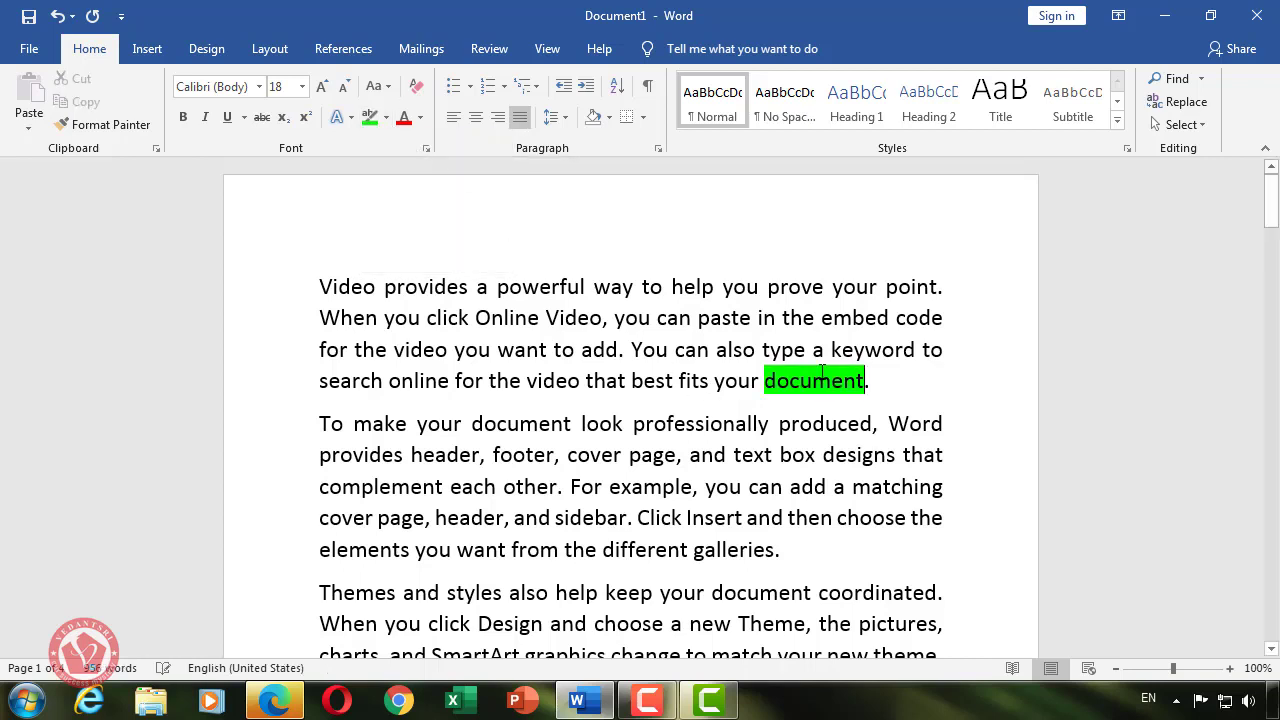
{"action": "double_click", "coordinate": [671, 423]}
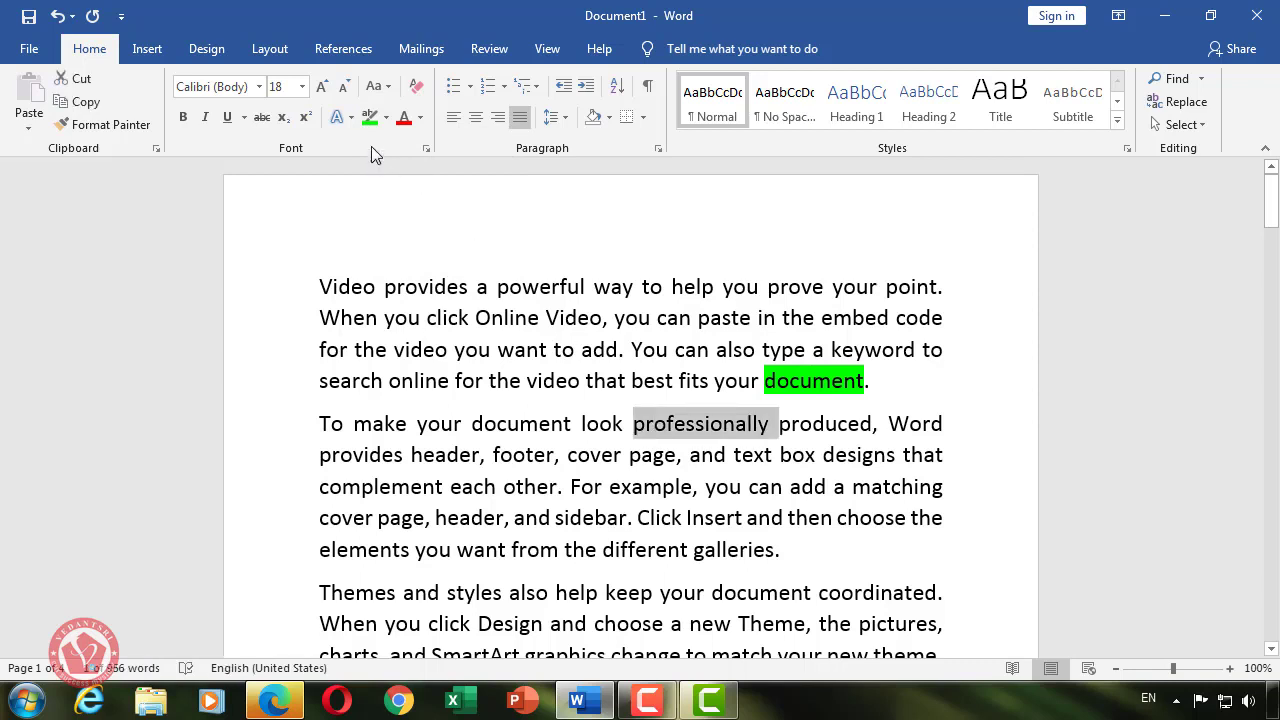
{"action": "left_click", "coordinate": [369, 117]}
{"action": "left_click", "coordinate": [844, 438]}
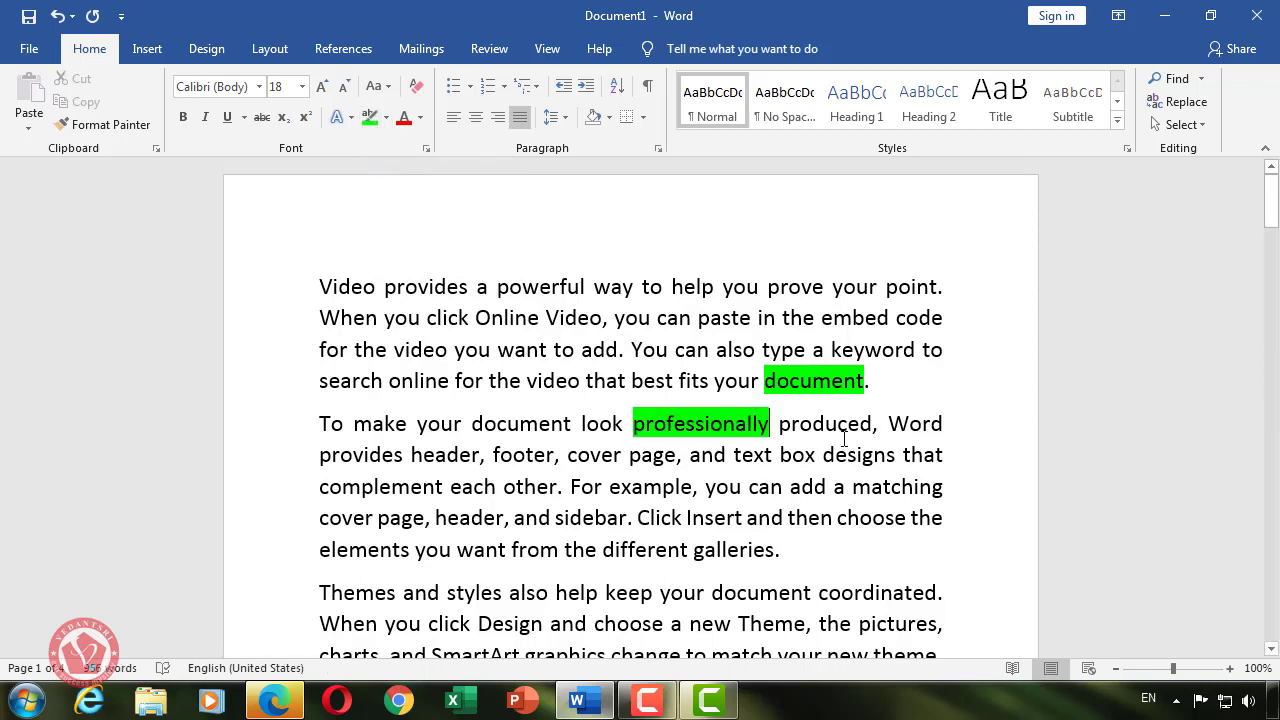
{"action": "key", "text": "ctrl+z"}
{"action": "key", "text": "ctrl+z"}
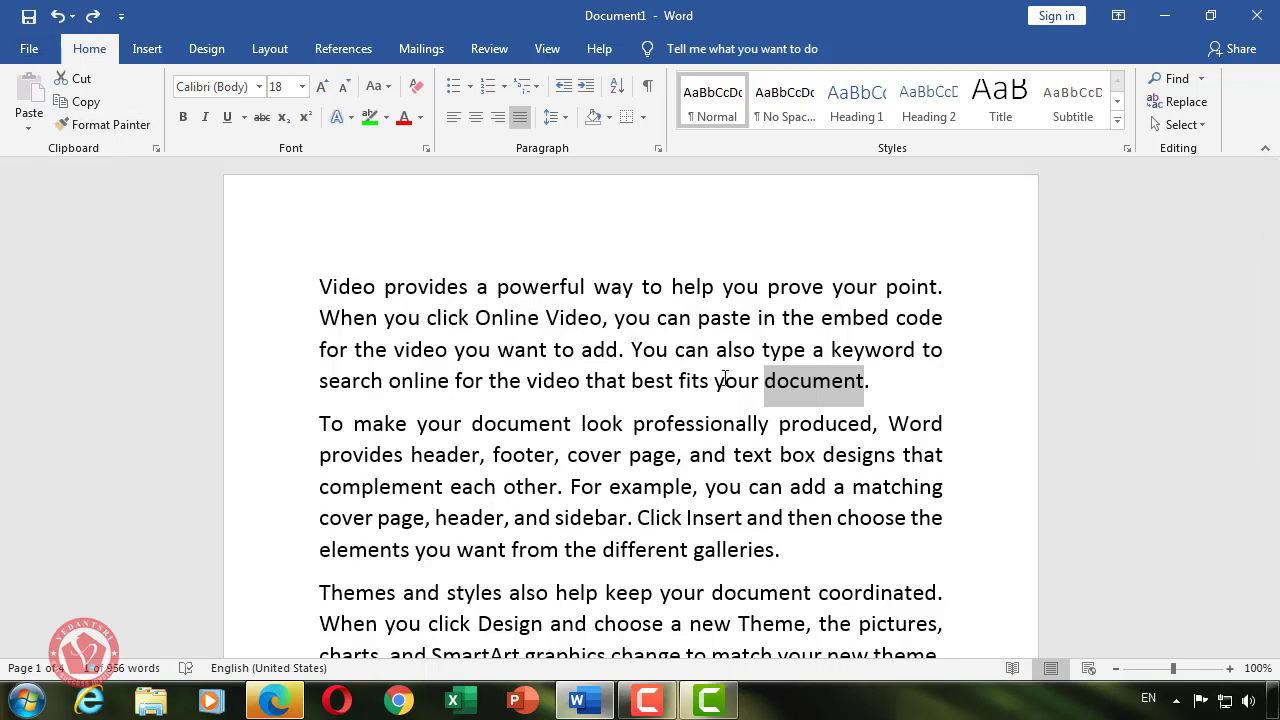
- Turn off Show highlighter marks in Word's Display options
{"action": "key", "text": "alt+f"}
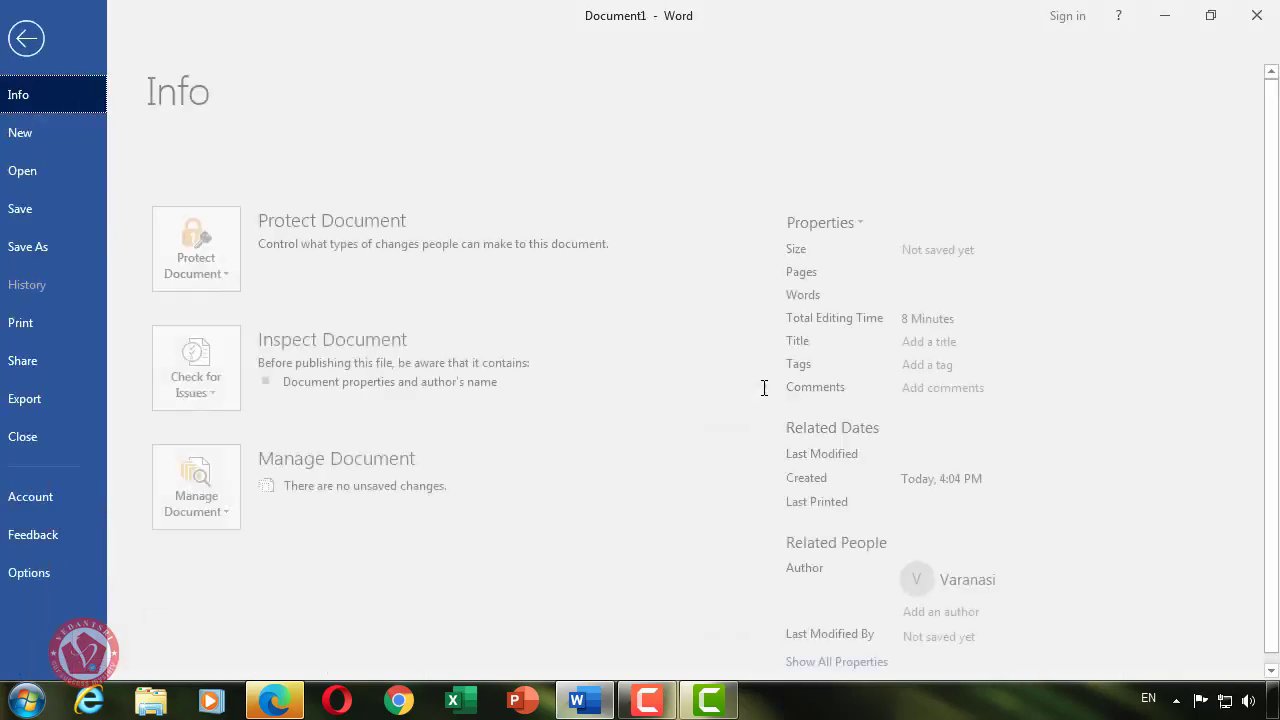
{"action": "key", "text": "t"}
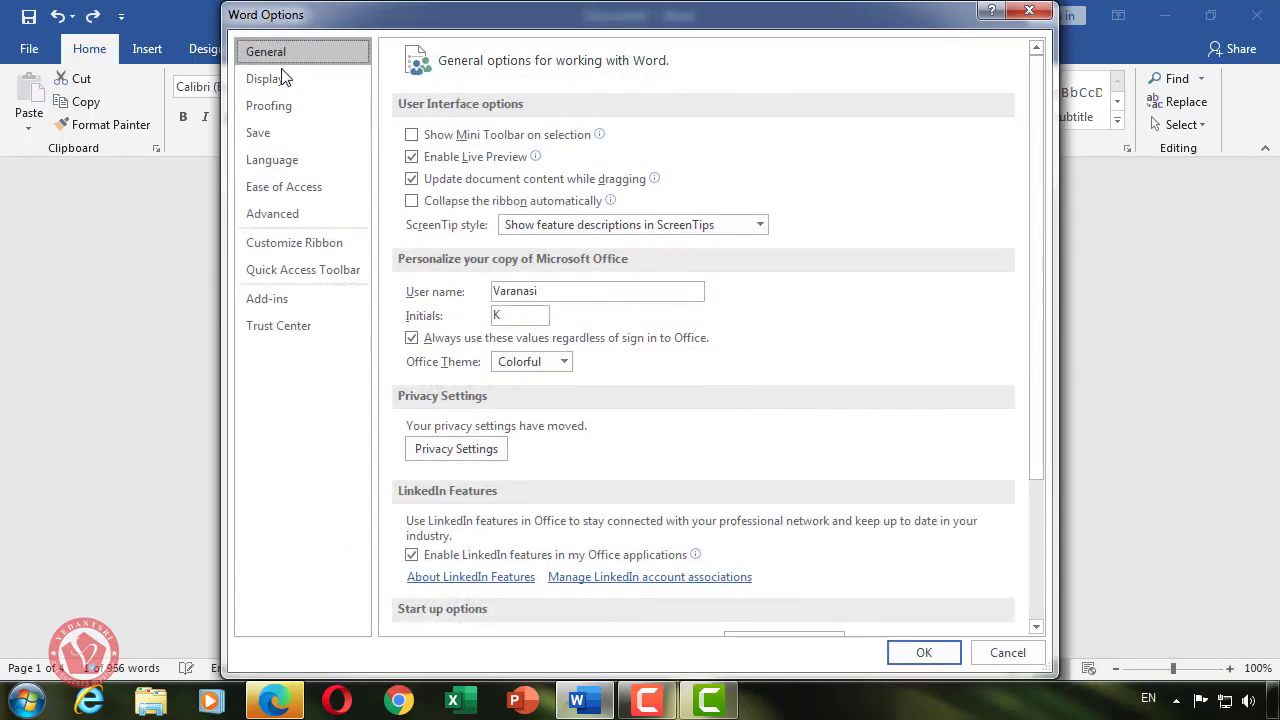
{"action": "left_click", "coordinate": [281, 78]}
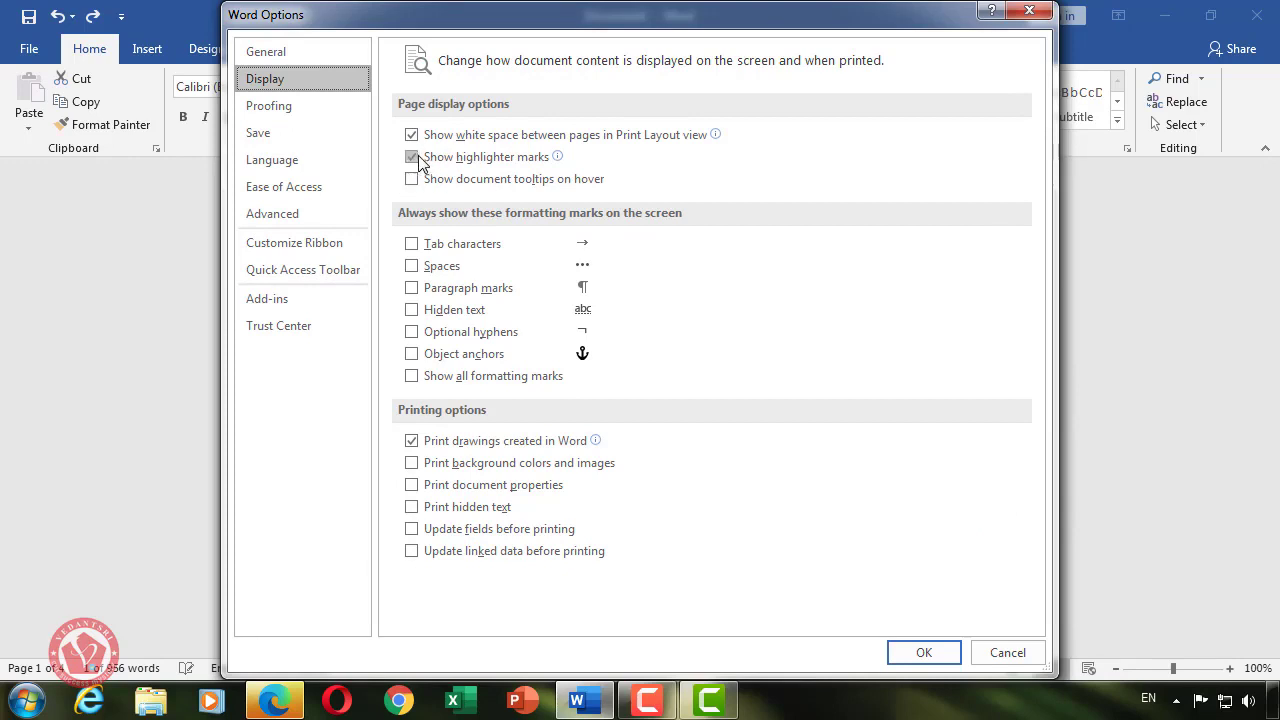
{"action": "mouse_move", "coordinate": [431, 166]}
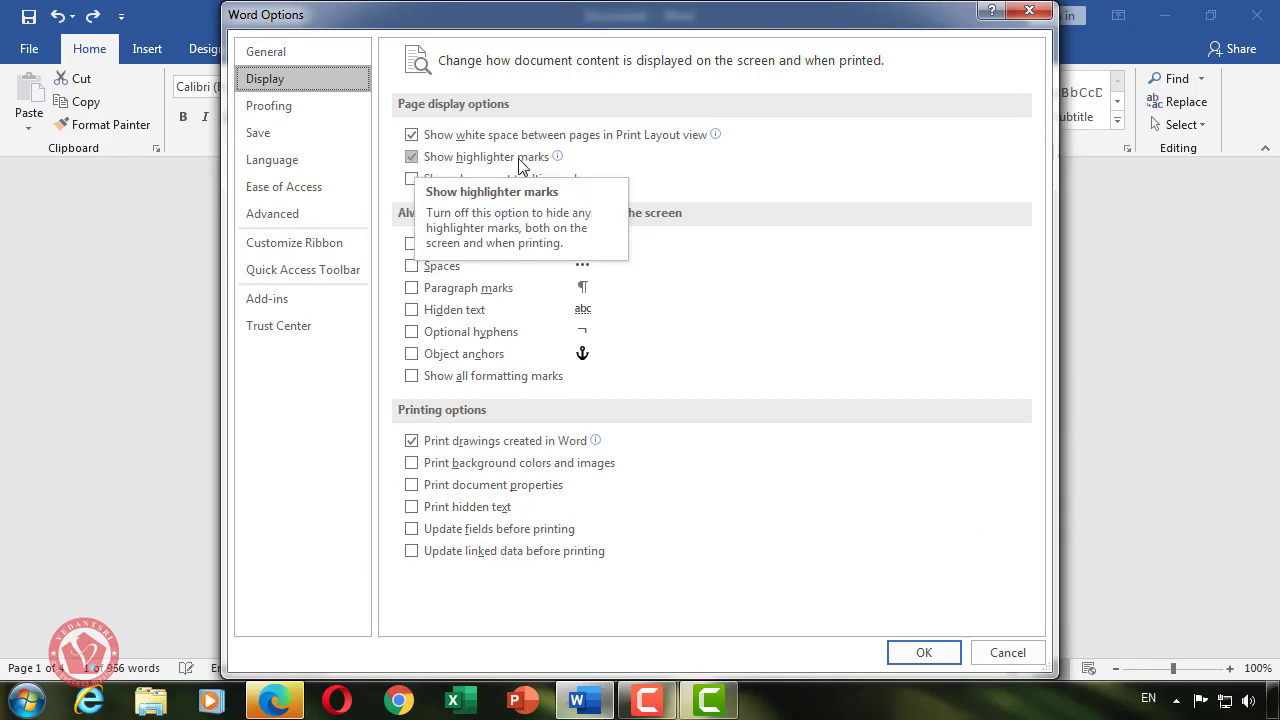
{"action": "left_click", "coordinate": [423, 159]}
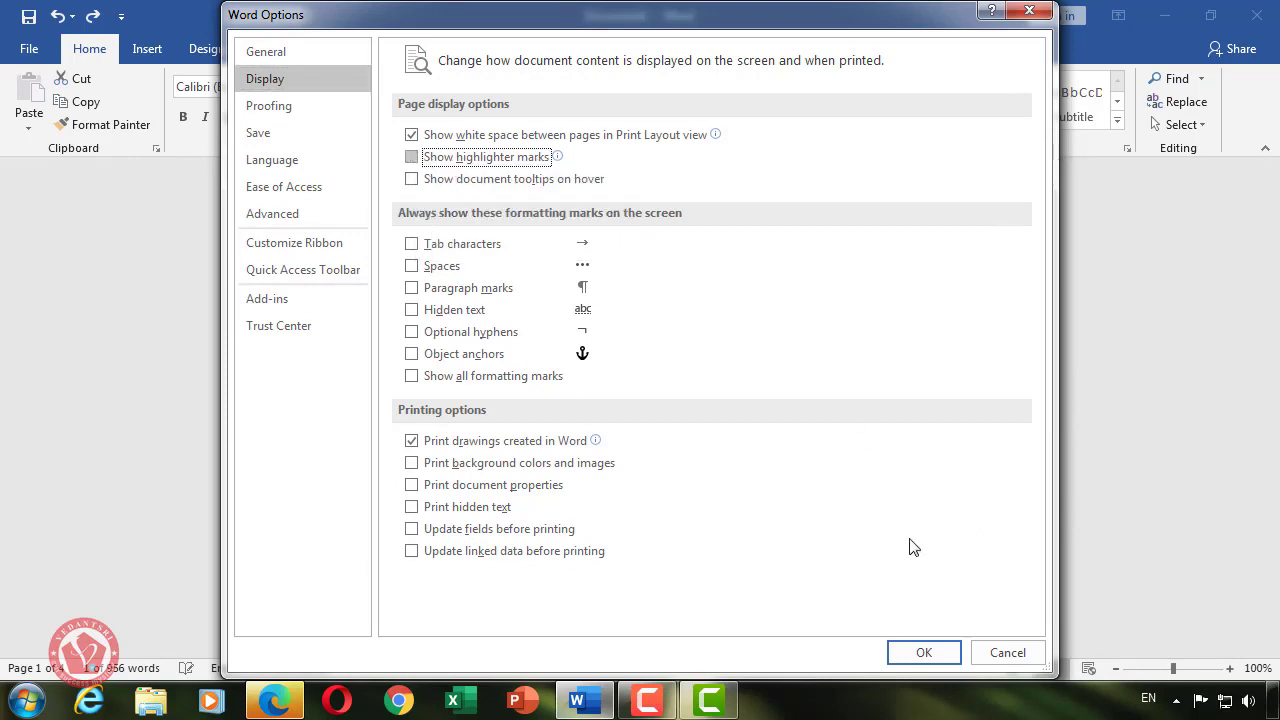
{"action": "left_click", "coordinate": [922, 652]}
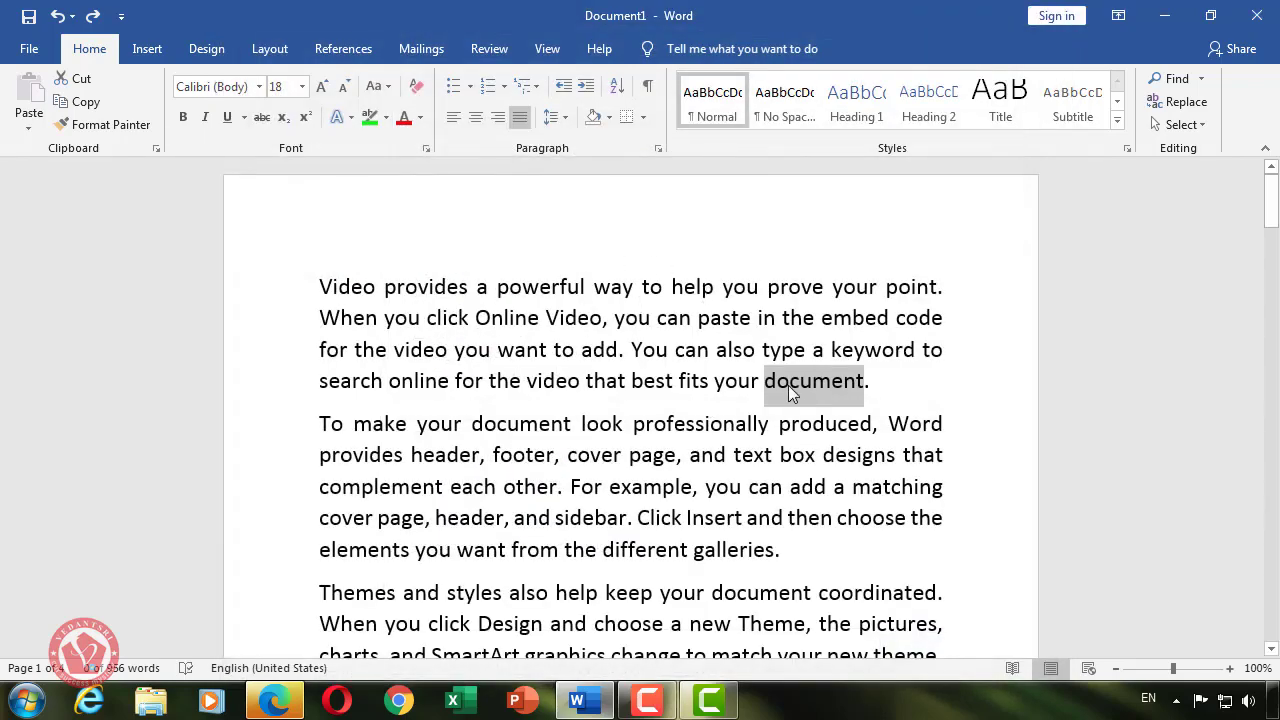
- Highlight the word 'document' in Dark Blue
{"action": "double_click", "coordinate": [811, 380]}
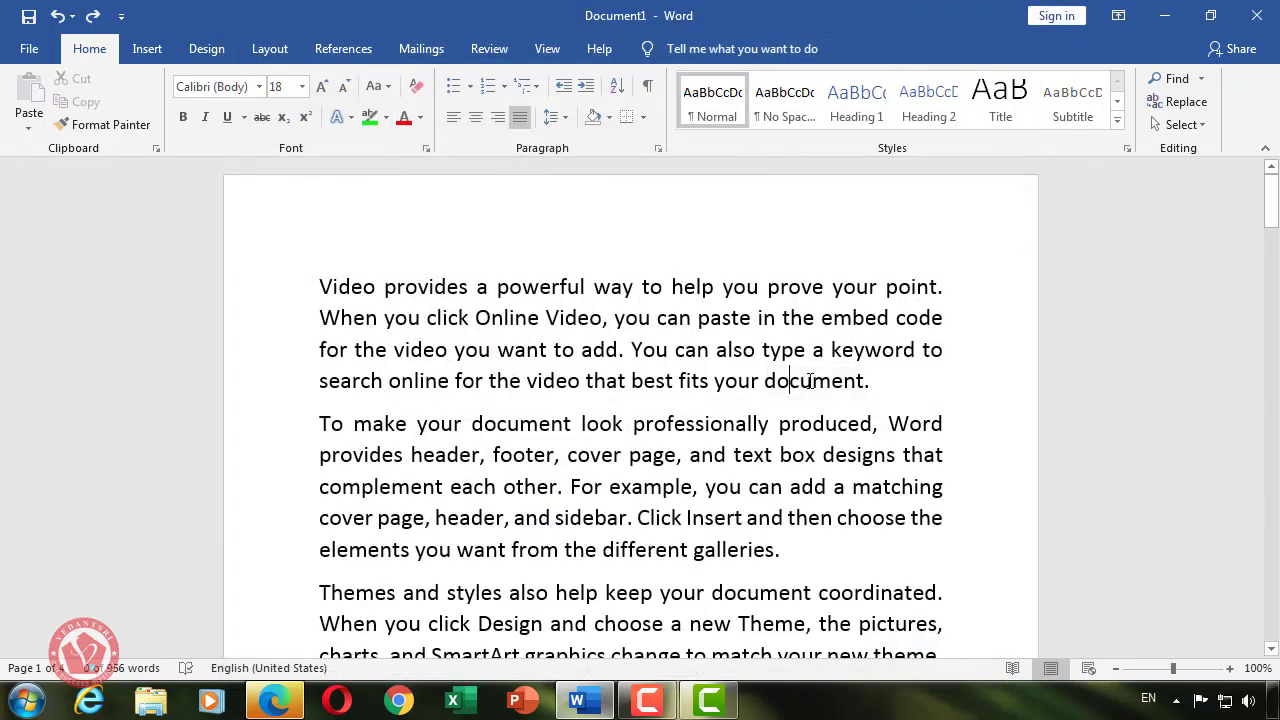
{"action": "left_click", "coordinate": [386, 117]}
{"action": "left_click", "coordinate": [409, 176]}
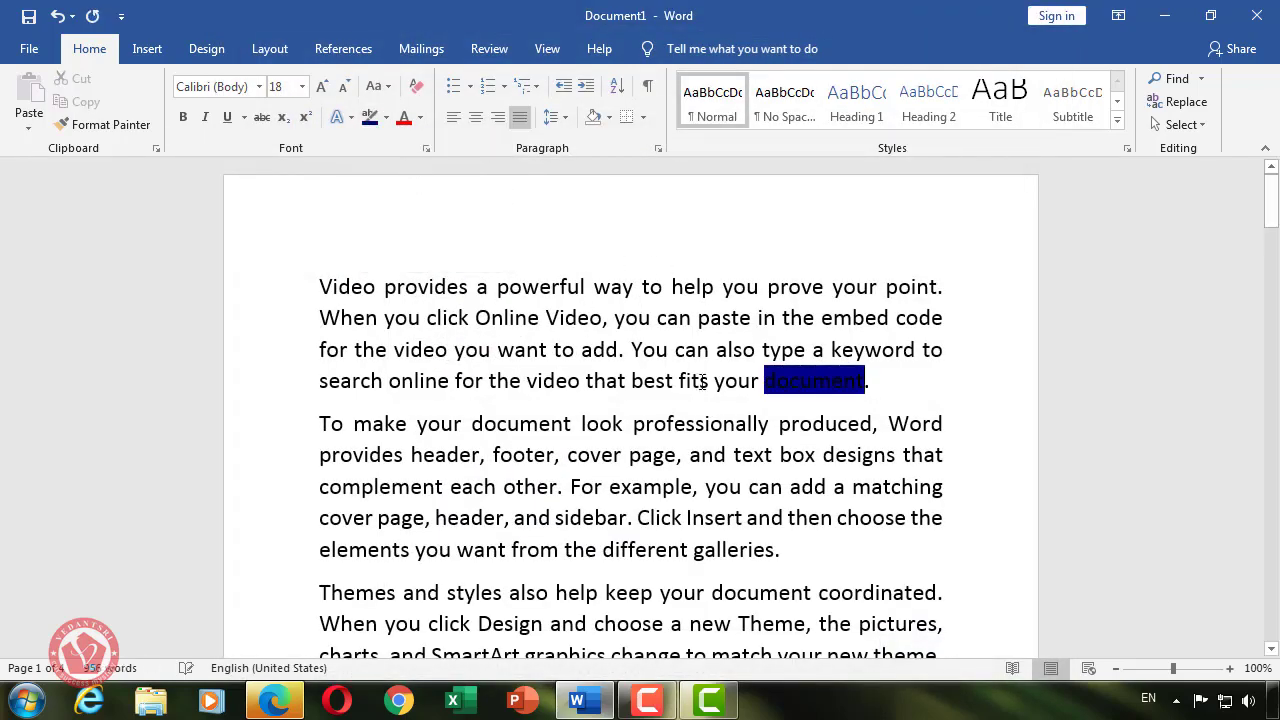
{"action": "double_click", "coordinate": [790, 380]}
- Toggle Show highlighter marks in Word's Display options and confirm with OK
{"action": "left_click", "coordinate": [790, 380]}
{"action": "double_click", "coordinate": [790, 380]}
{"action": "left_click", "coordinate": [29, 48]}
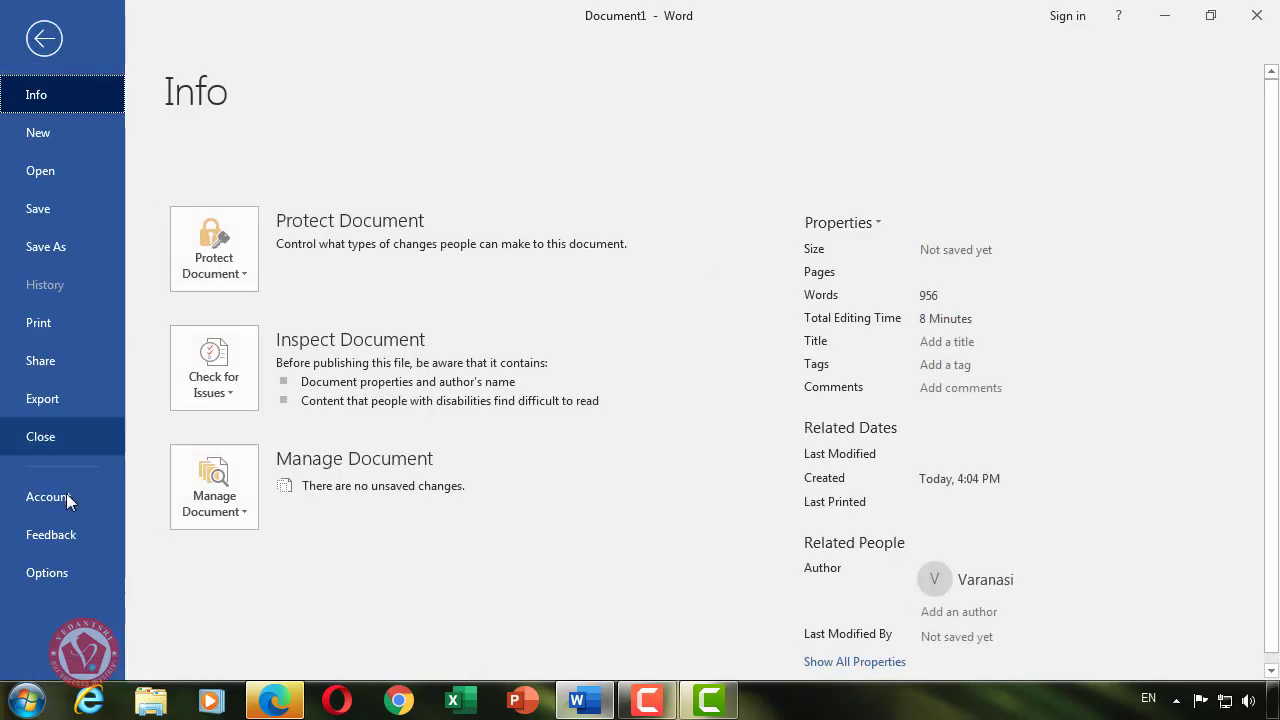
{"action": "left_click", "coordinate": [63, 568]}
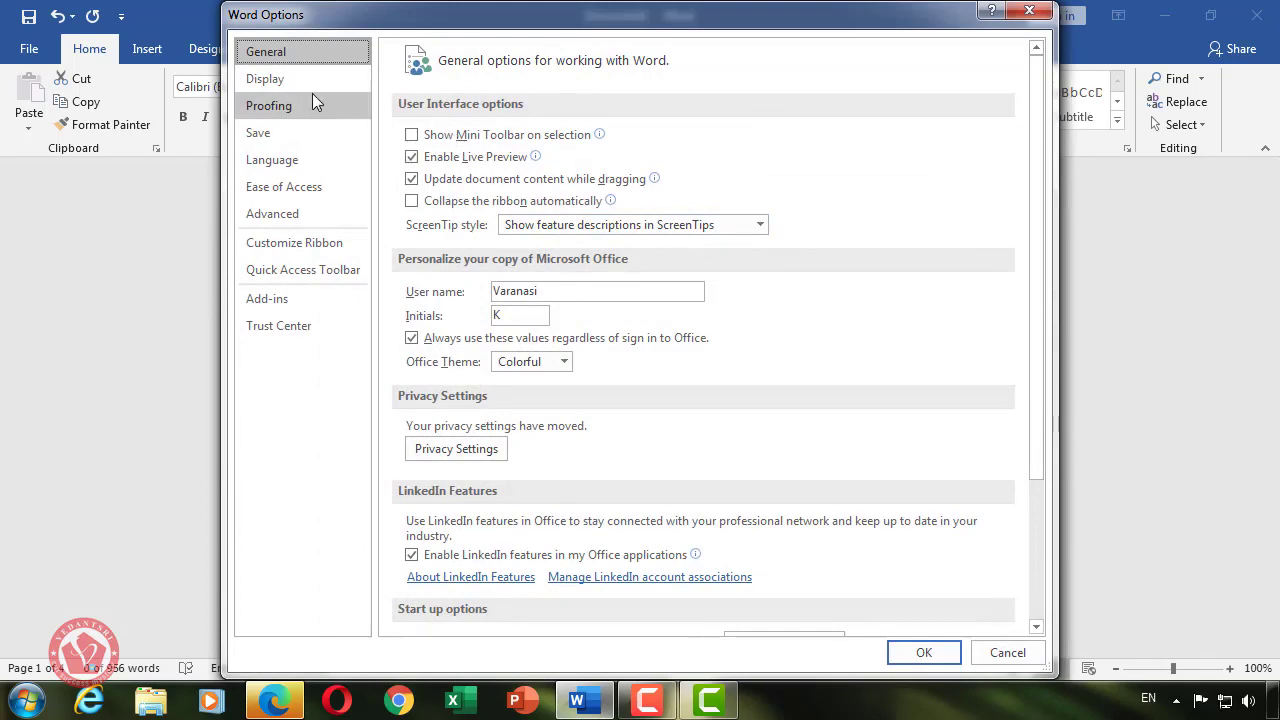
{"action": "left_click", "coordinate": [292, 80]}
{"action": "left_click", "coordinate": [411, 157]}
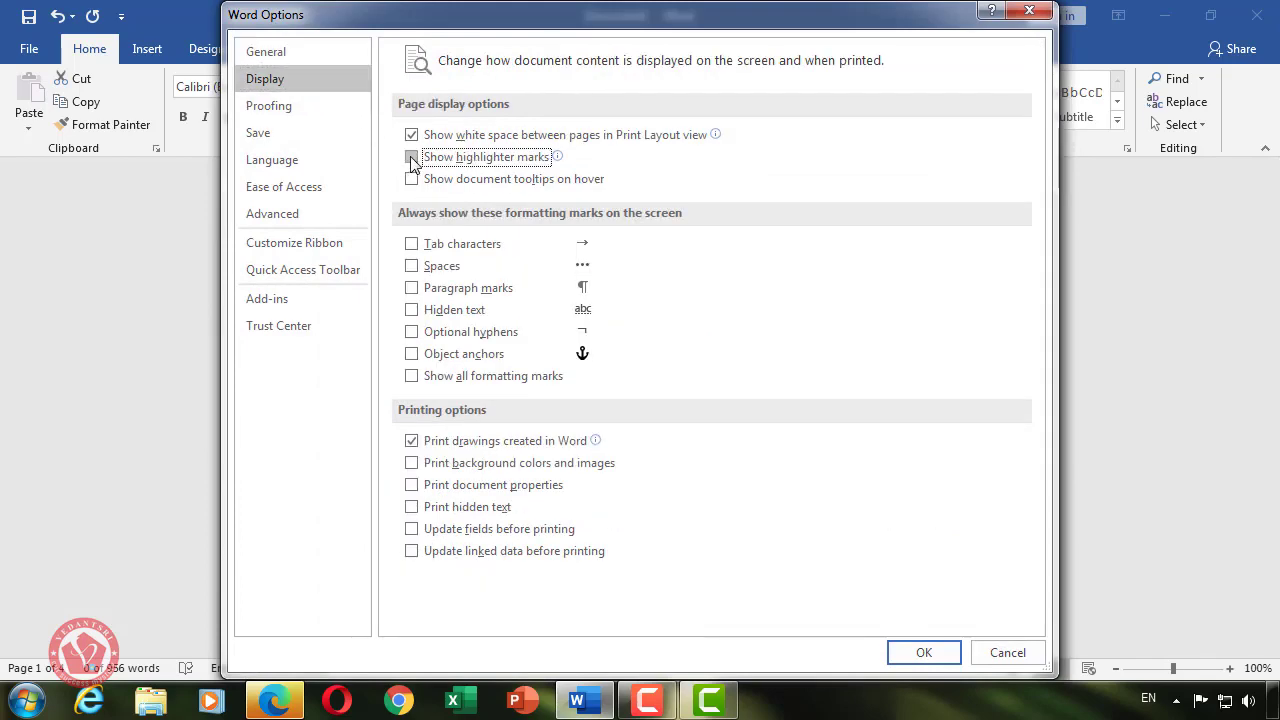
{"action": "left_click", "coordinate": [921, 651]}
- Highlight 'document' in the second paragraph Dark Yellow
{"action": "left_click", "coordinate": [857, 420]}
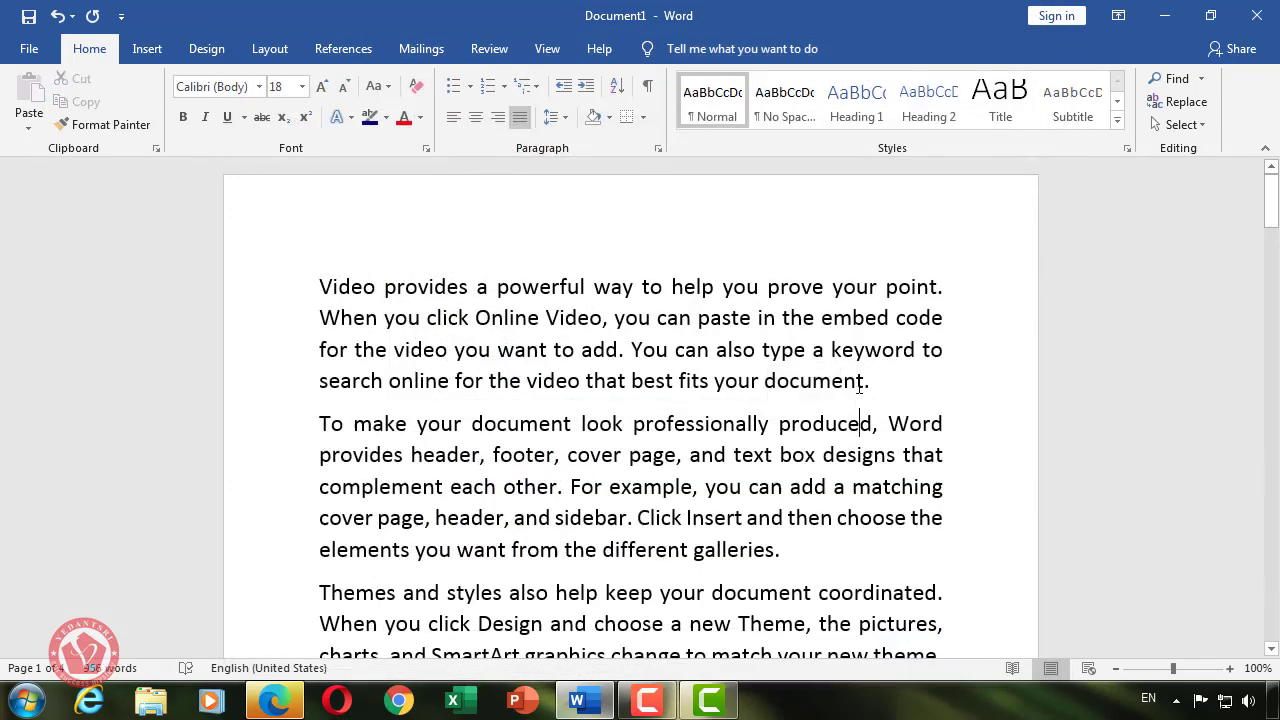
{"action": "double_click", "coordinate": [822, 380]}
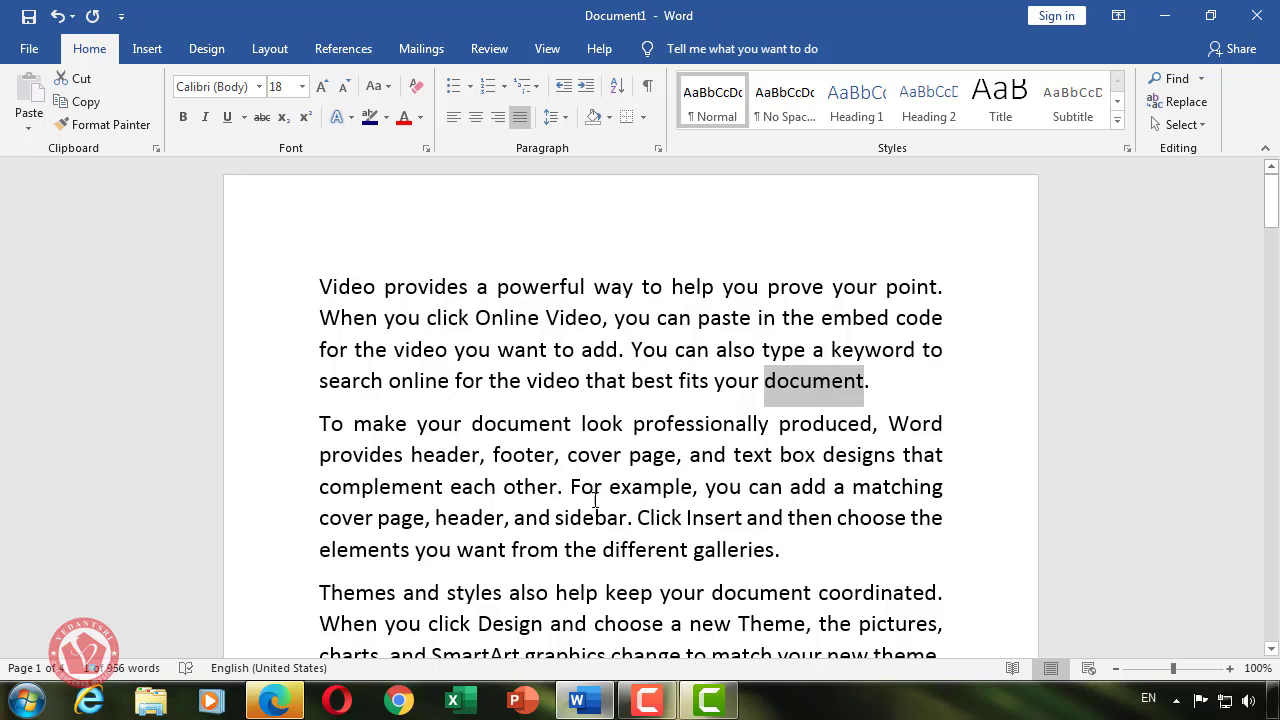
{"action": "double_click", "coordinate": [515, 424]}
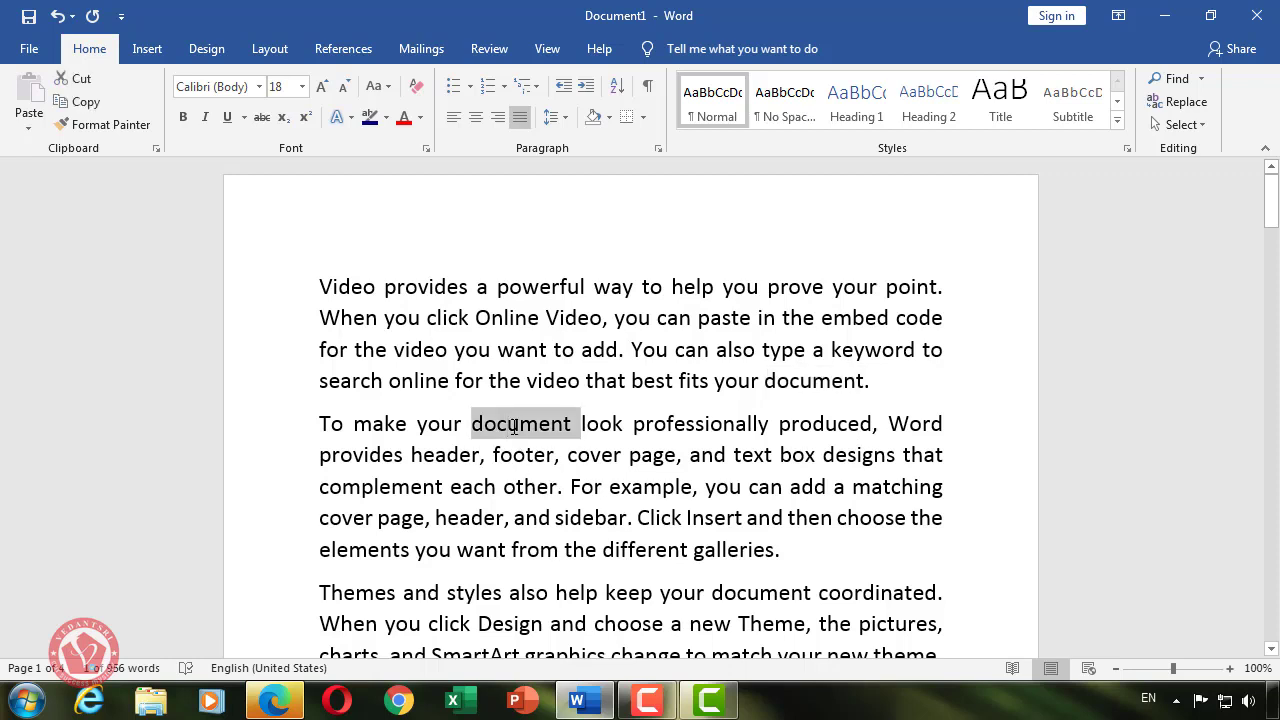
{"action": "left_click", "coordinate": [386, 118]}
{"action": "left_click", "coordinate": [407, 202]}
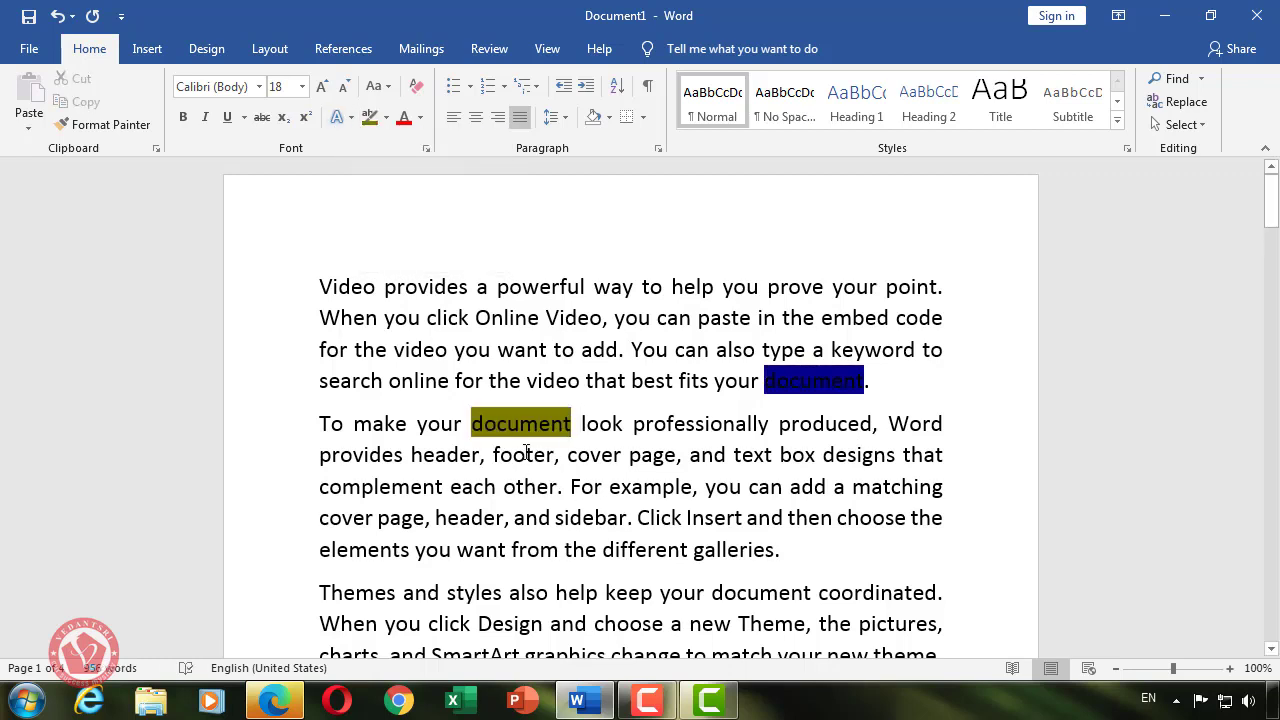
- Highlight the word 'professionally' Gray-50%
{"action": "double_click", "coordinate": [846, 392]}
{"action": "left_click", "coordinate": [760, 415]}
{"action": "double_click", "coordinate": [742, 425]}
{"action": "left_click", "coordinate": [385, 118]}
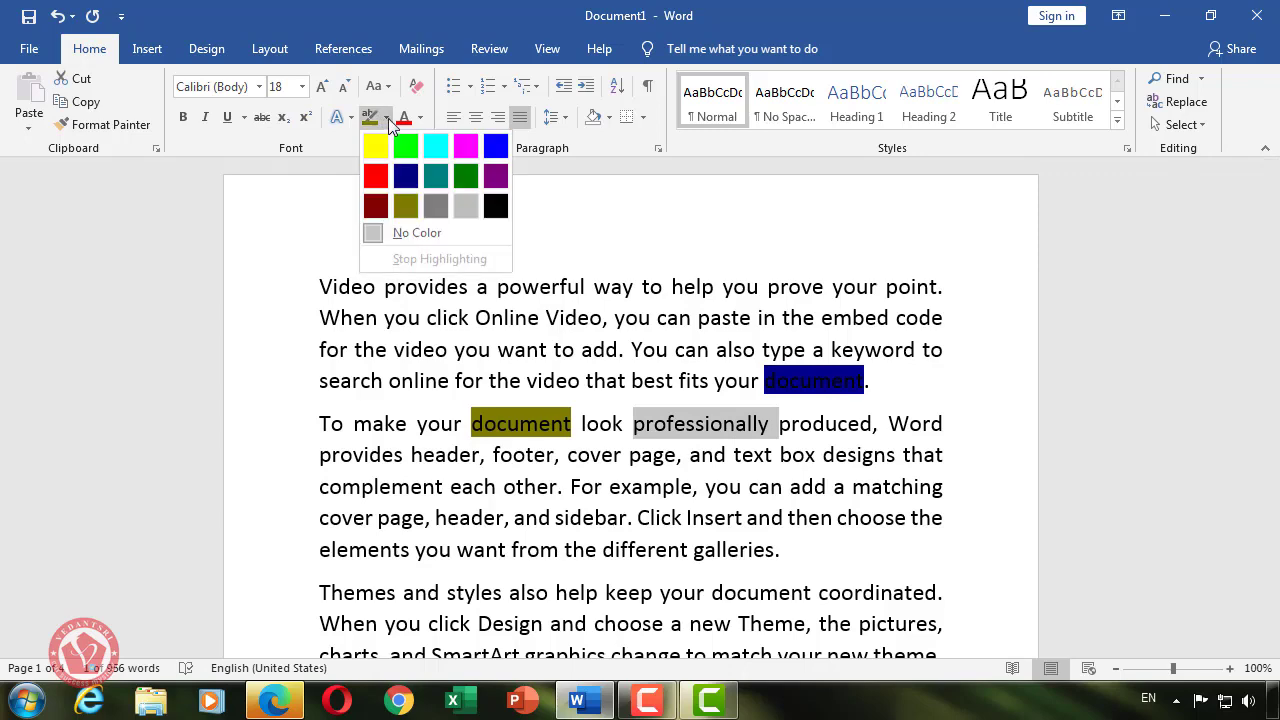
{"action": "left_click", "coordinate": [435, 207]}
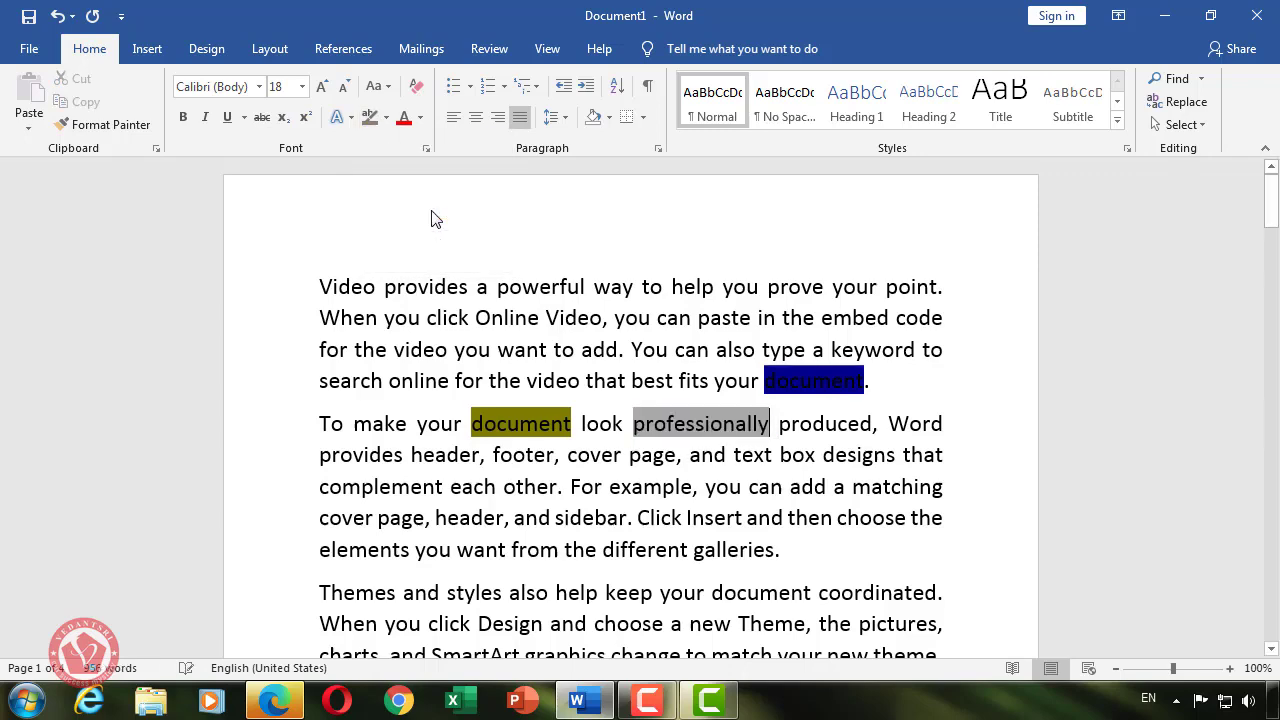
- Uncheck Show highlighter marks in Display options so no highlight colours appear
{"action": "left_click", "coordinate": [29, 48]}
{"action": "left_click", "coordinate": [48, 572]}
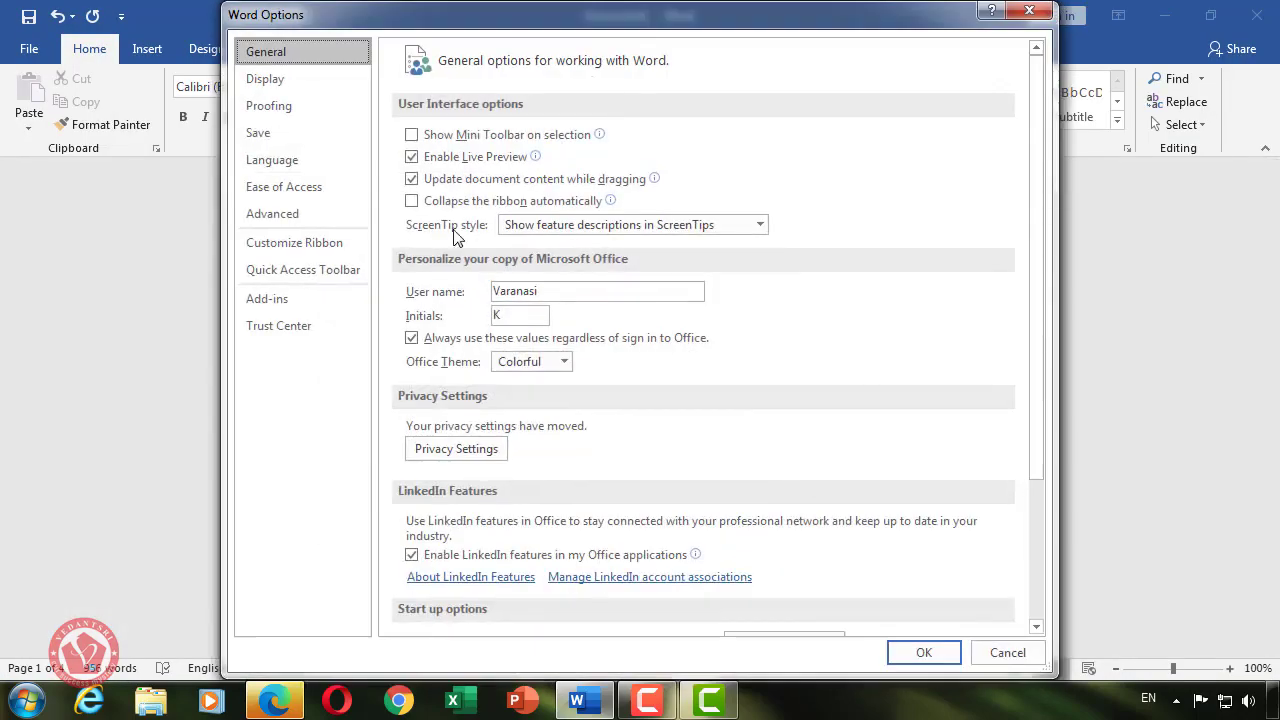
{"action": "left_click", "coordinate": [264, 84]}
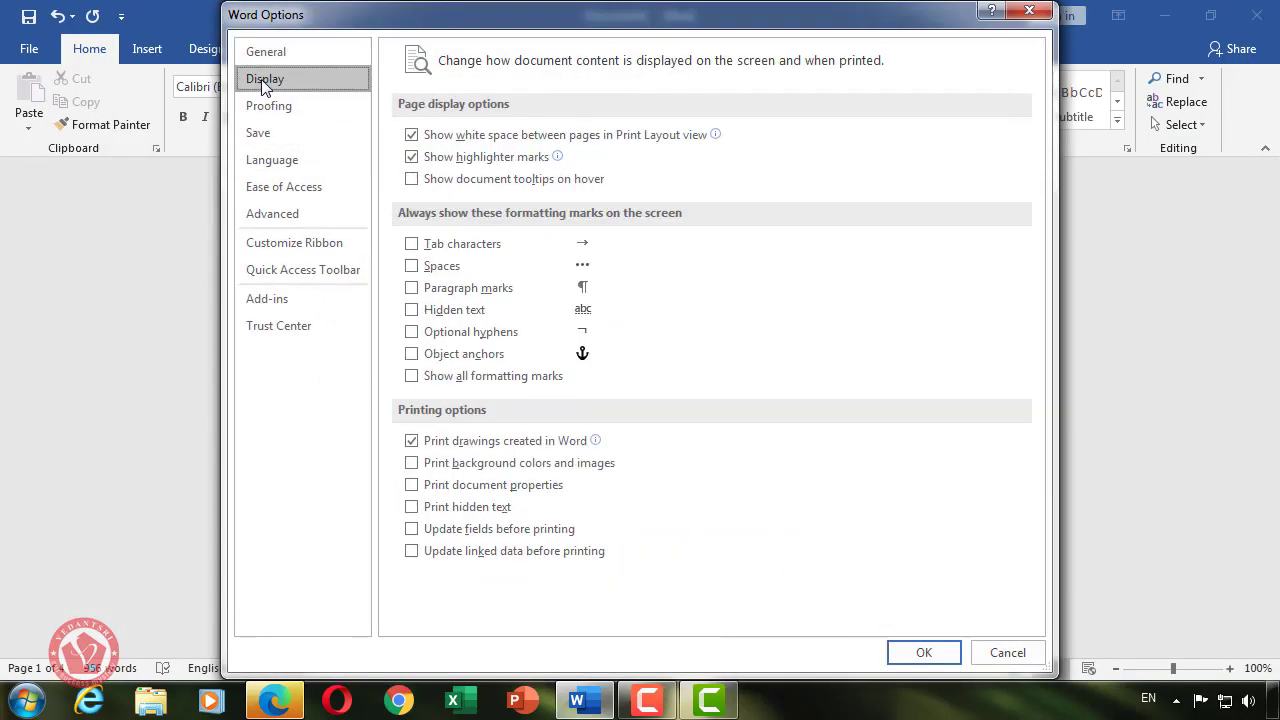
{"action": "left_click", "coordinate": [411, 157]}
{"action": "left_click", "coordinate": [918, 654]}
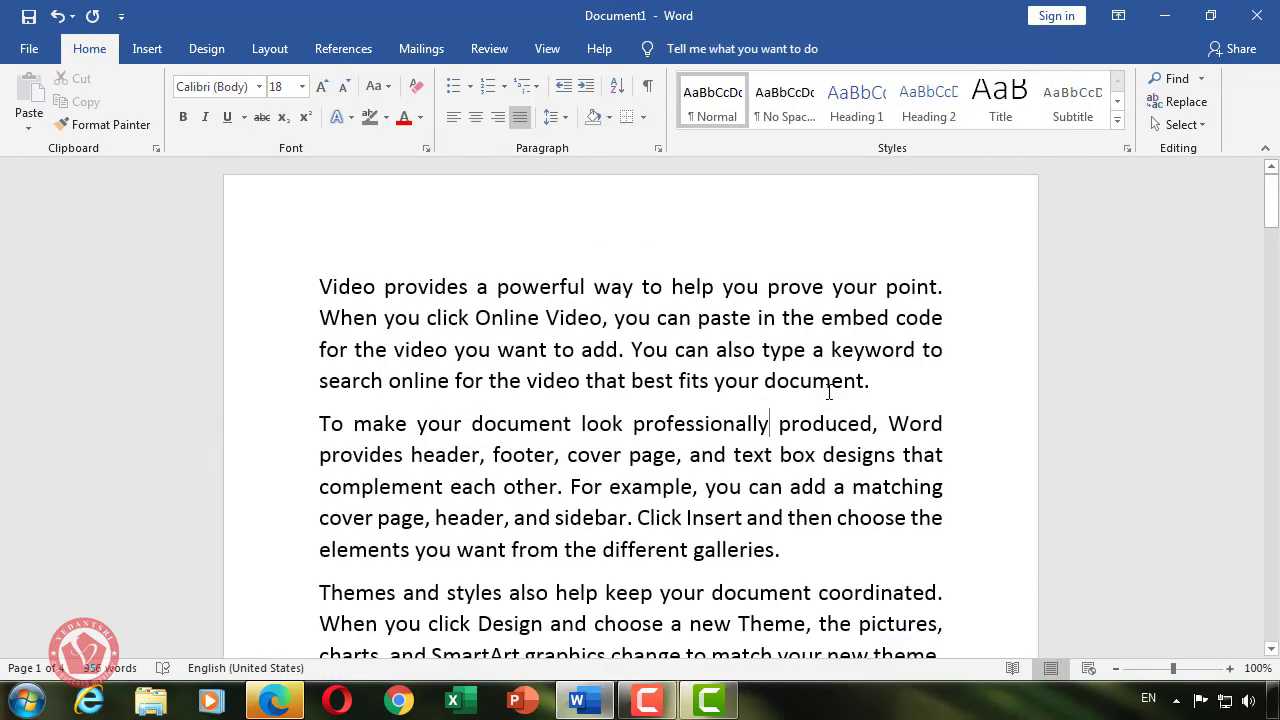
{"action": "scroll", "coordinate": [830, 470], "scroll_direction": "down", "scroll_amount": 1}
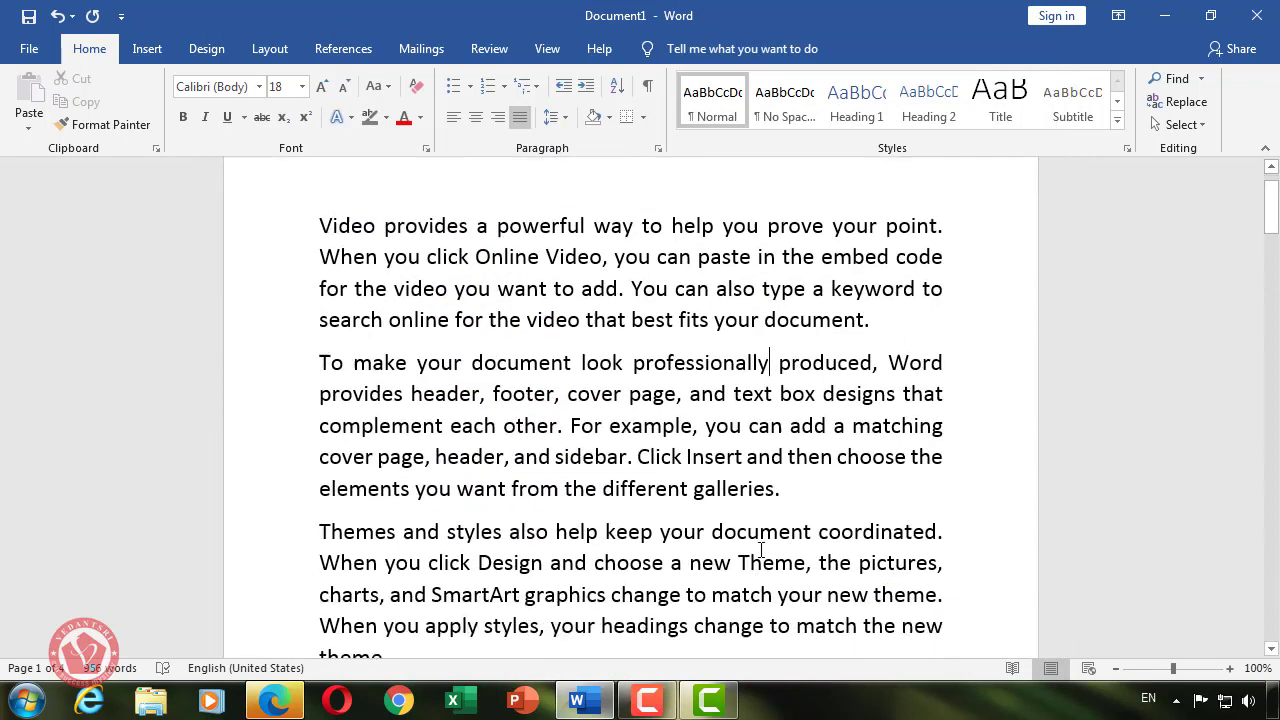
{"action": "scroll", "coordinate": [832, 490], "scroll_direction": "up", "scroll_amount": 1}
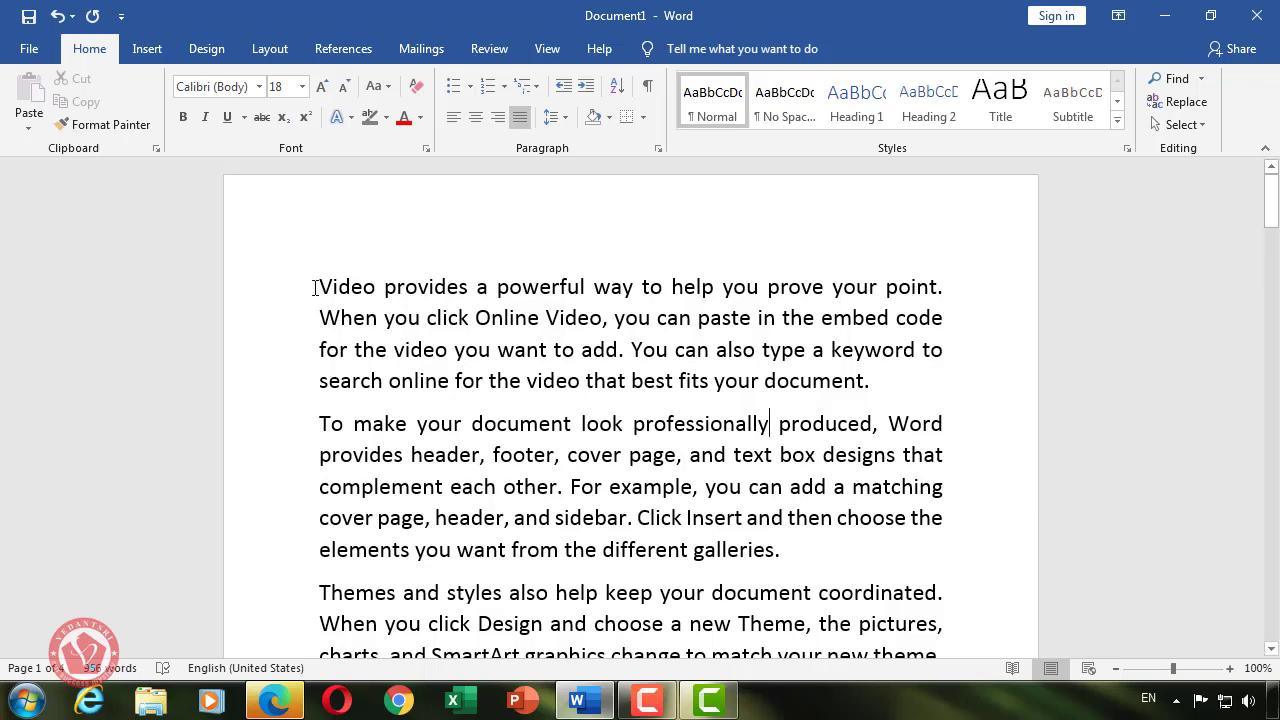
{"action": "mouse_move", "coordinate": [316, 287]}
{"action": "left_mouse_down"}
{"action": "mouse_move", "coordinate": [900, 522]}
{"action": "mouse_move", "coordinate": [816, 387]}
{"action": "left_mouse_up"}
{"action": "left_click", "coordinate": [813, 380]}
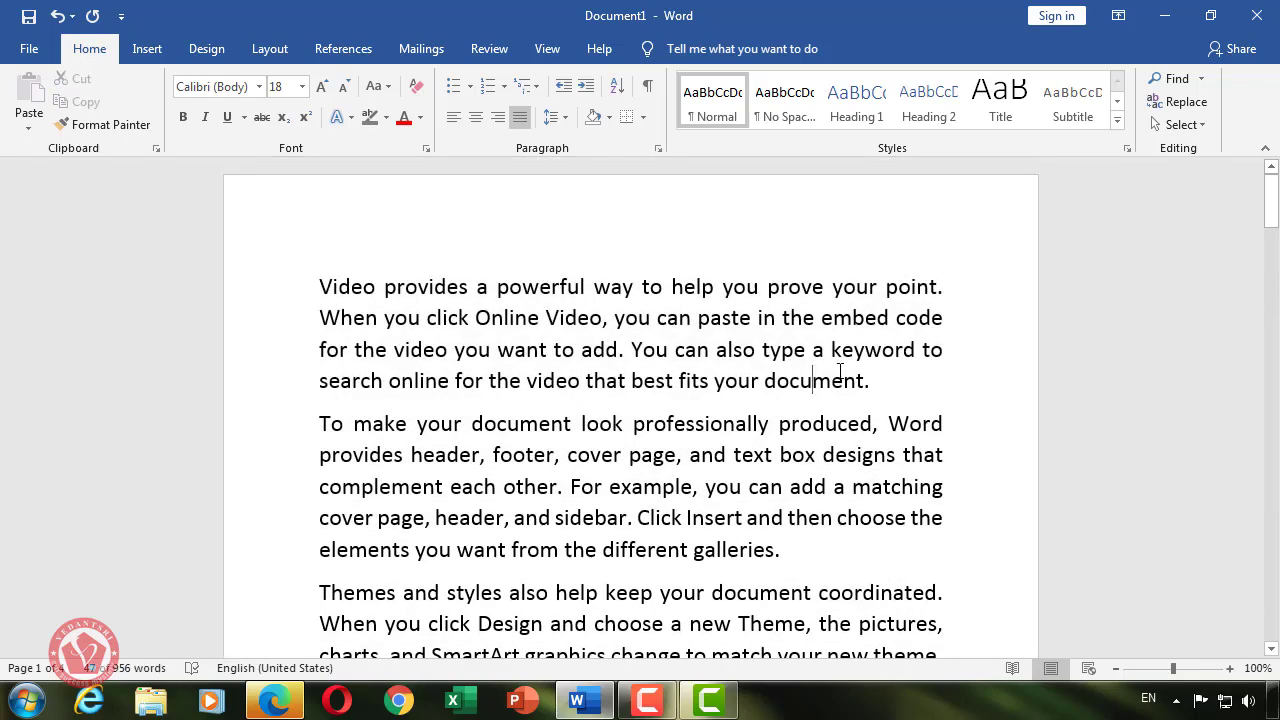
{"action": "left_click", "coordinate": [868, 381]}
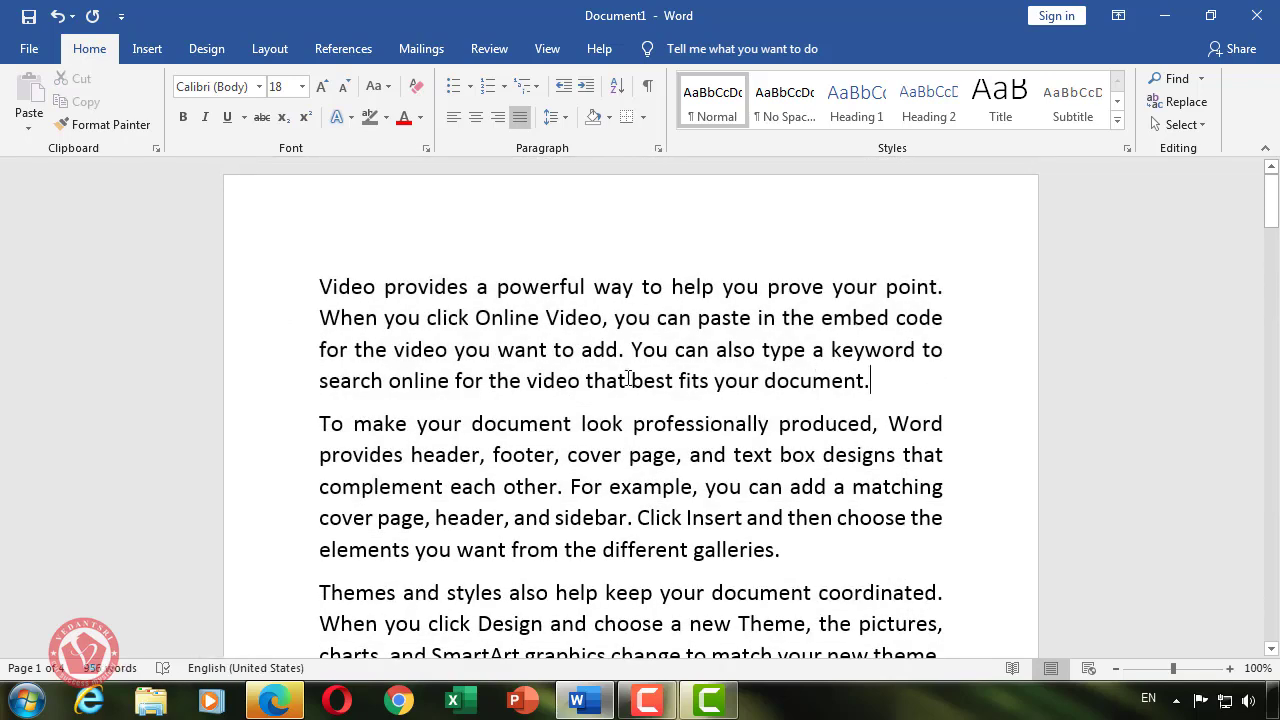
{"action": "double_click", "coordinate": [378, 287]}
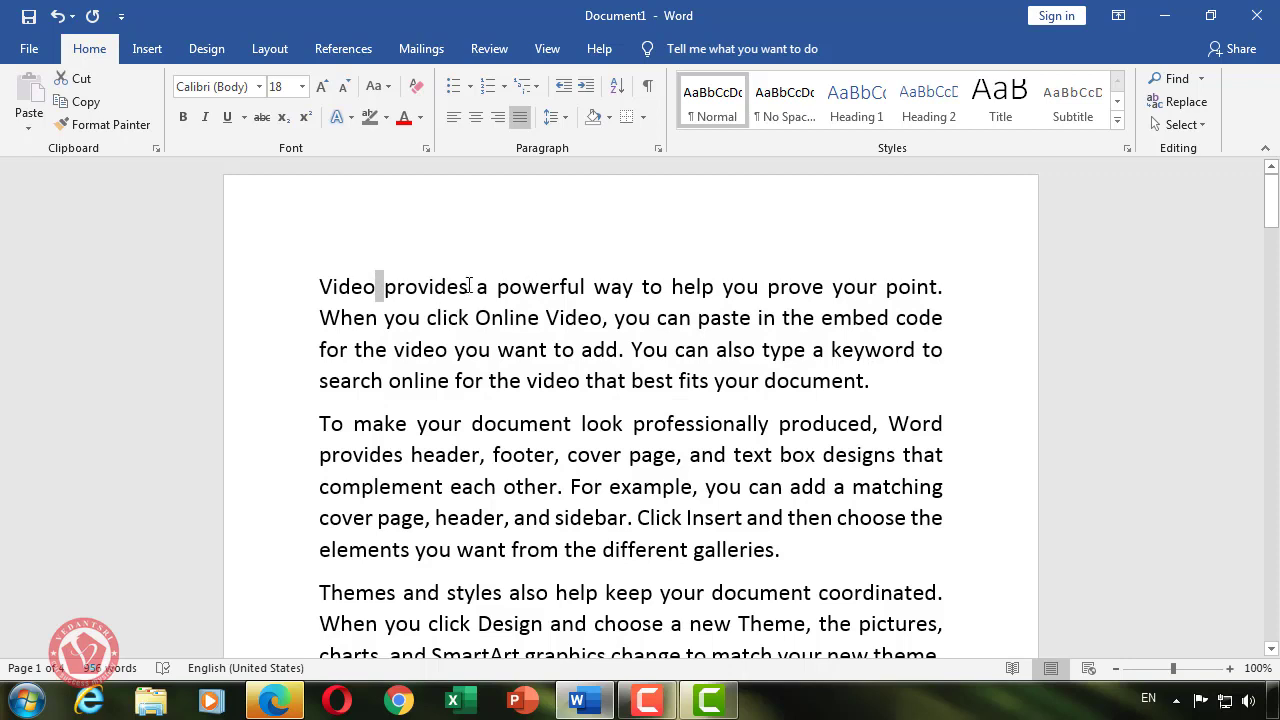
{"action": "left_click", "coordinate": [669, 314]}
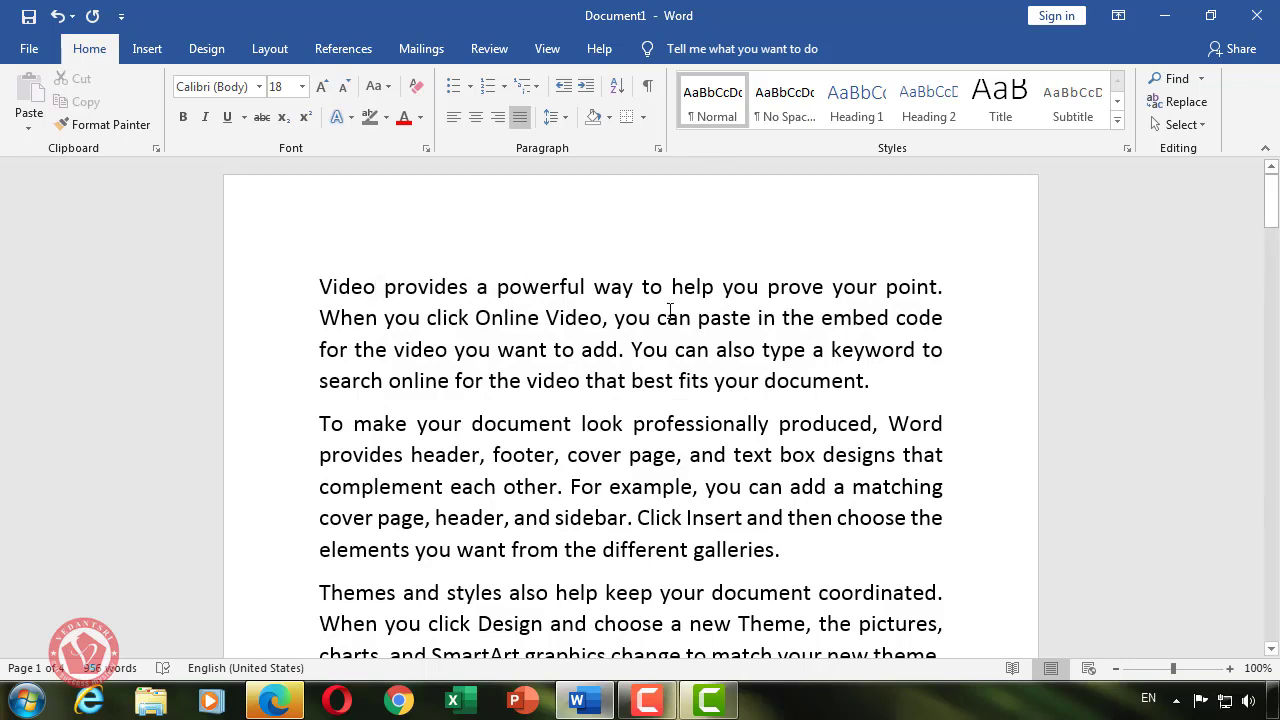
{"action": "key", "text": "ctrl+shift+8"}
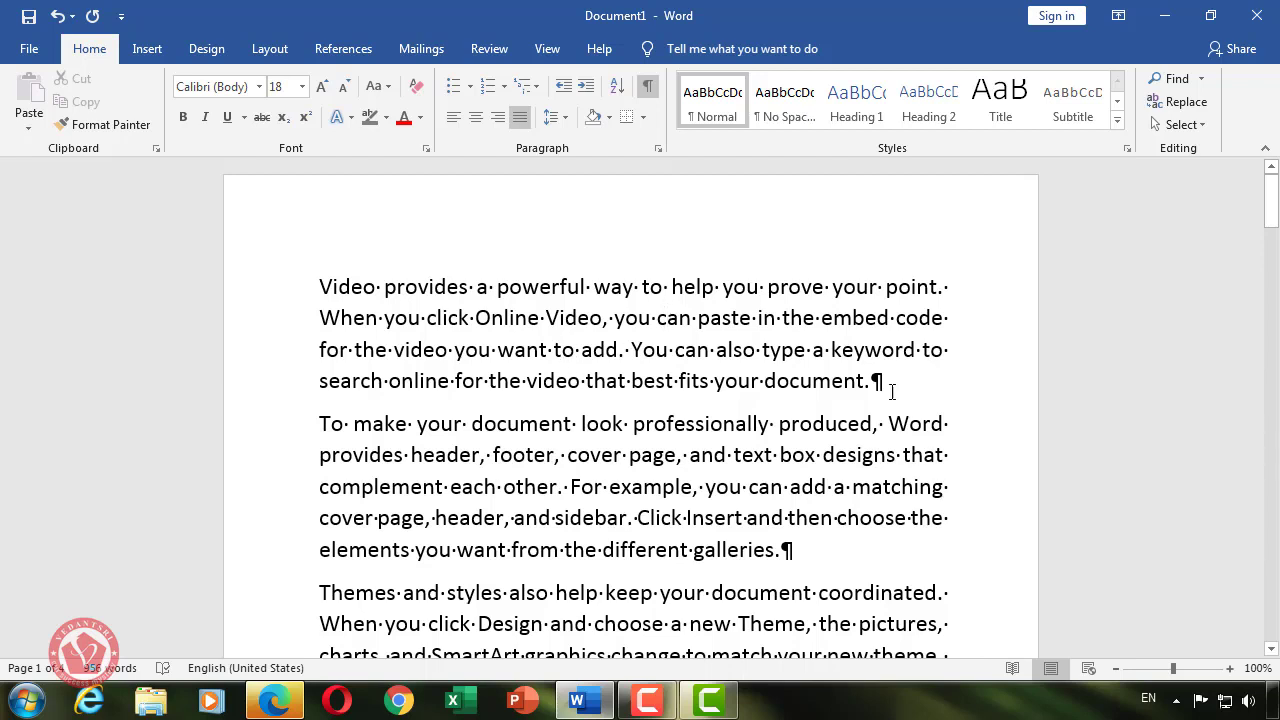
{"action": "key", "text": "ctrl+shift+8"}
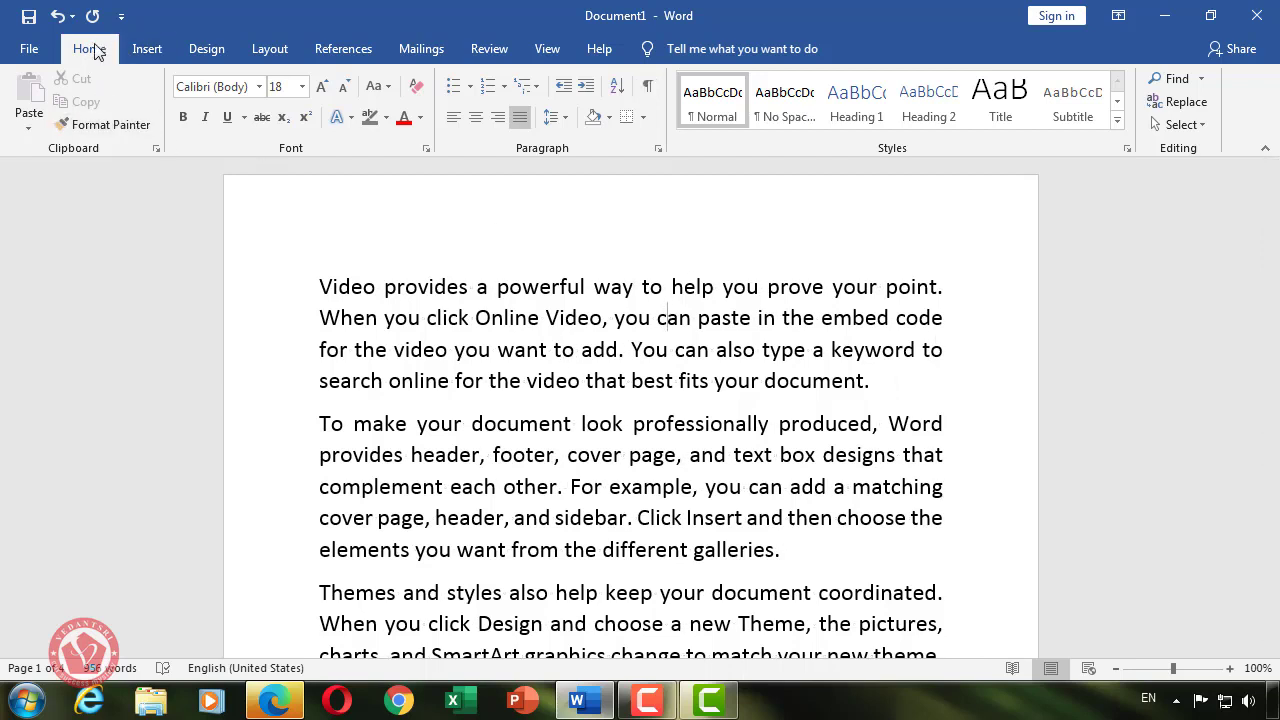
{"action": "left_click", "coordinate": [648, 88]}
{"action": "scroll", "coordinate": [854, 358], "scroll_direction": "up", "scroll_amount": 2}
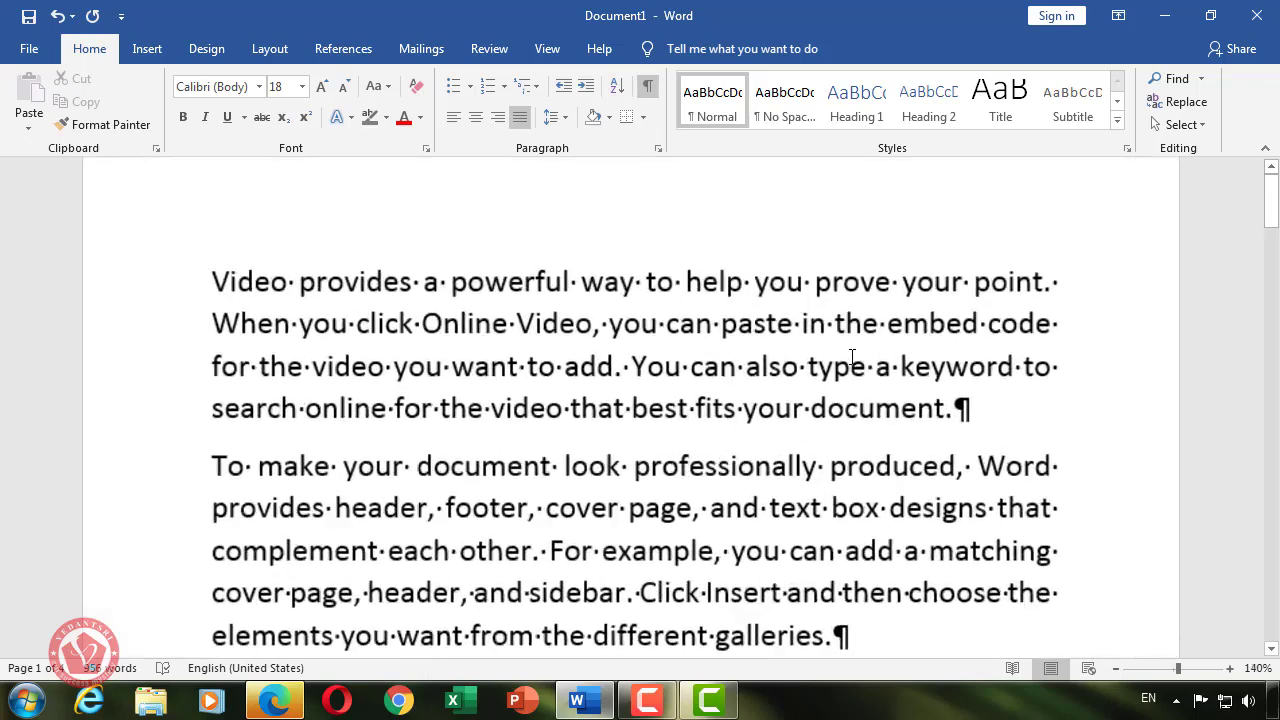
{"action": "scroll", "coordinate": [849, 363], "scroll_direction": "up", "scroll_amount": 3}
{"action": "left_click_drag", "start_coordinate": [266, 282], "coordinate": [258, 282]}
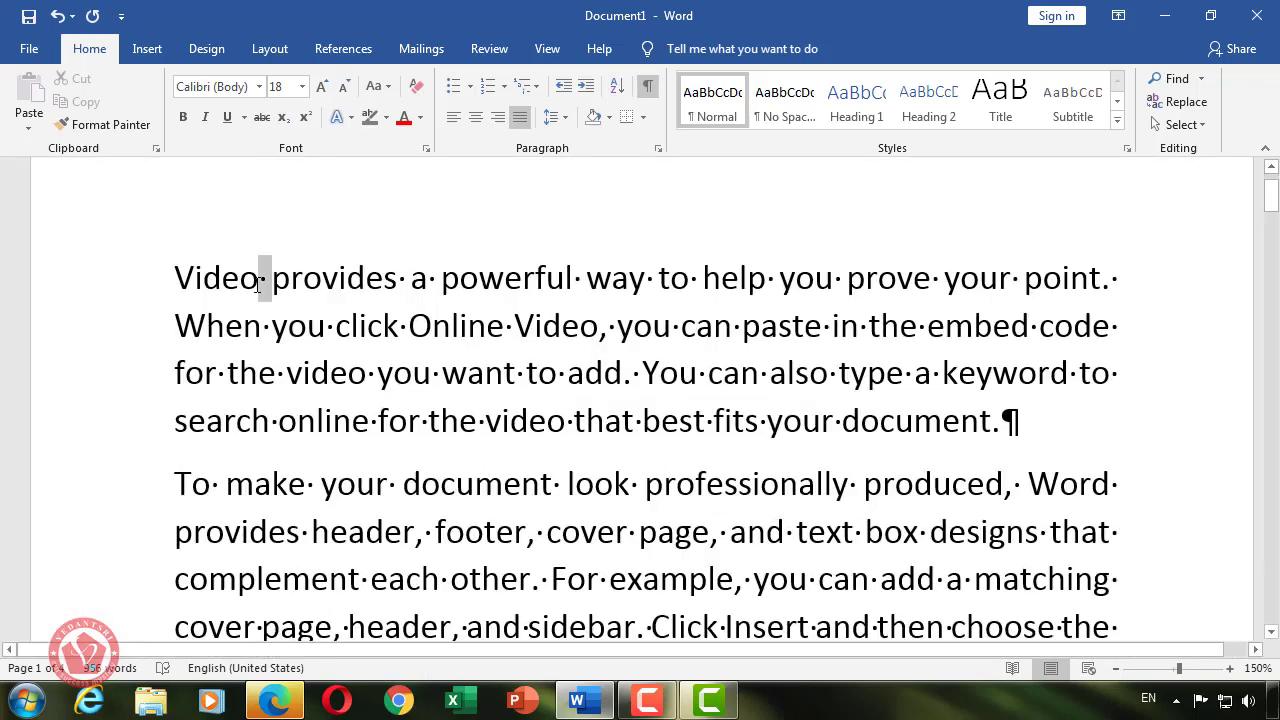
{"action": "left_click", "coordinate": [263, 280]}
{"action": "double_click", "coordinate": [263, 280]}
{"action": "scroll", "coordinate": [1019, 420], "scroll_direction": "down", "scroll_amount": 1}
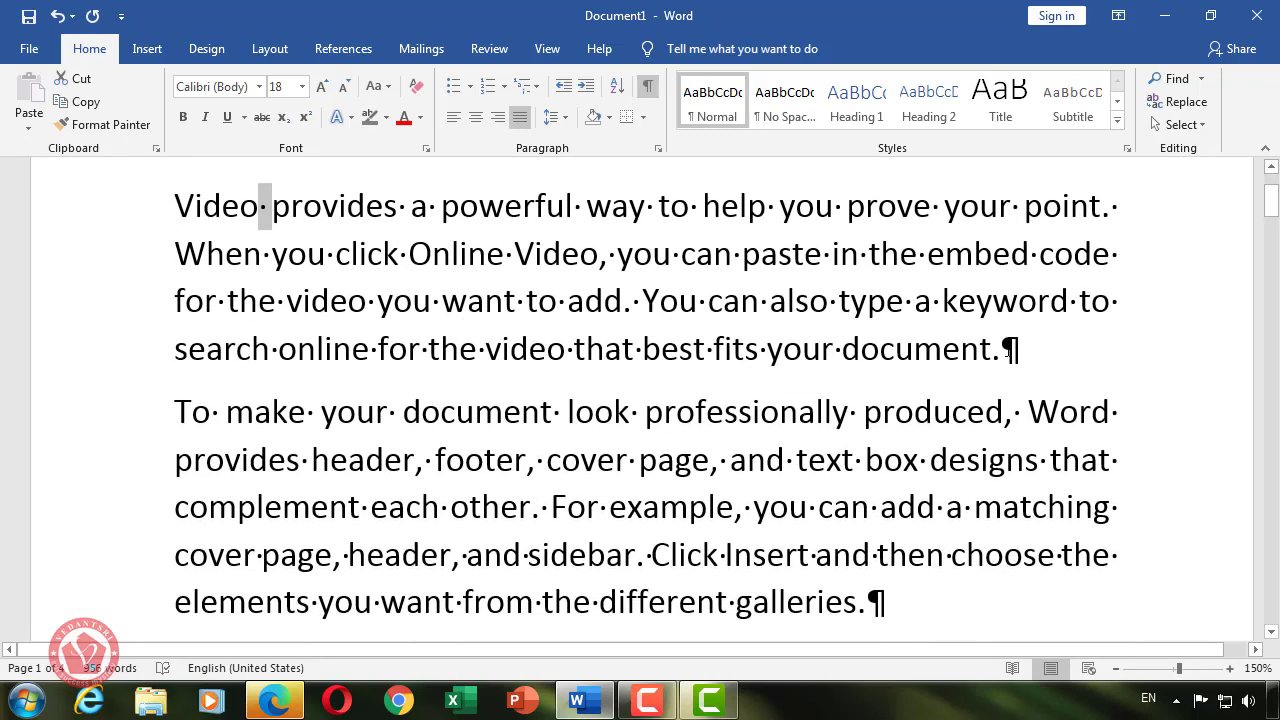
{"action": "left_click", "coordinate": [1021, 358]}
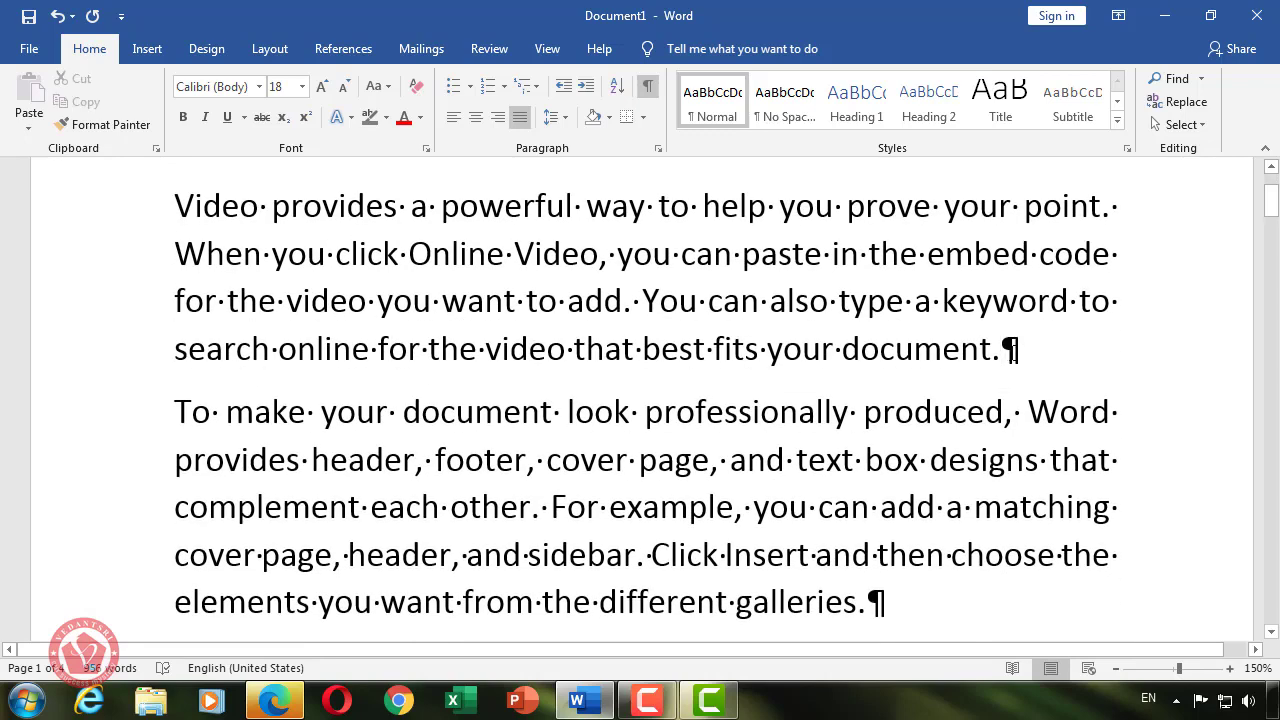
{"action": "scroll", "coordinate": [1012, 350], "scroll_direction": "down", "scroll_amount": 3}
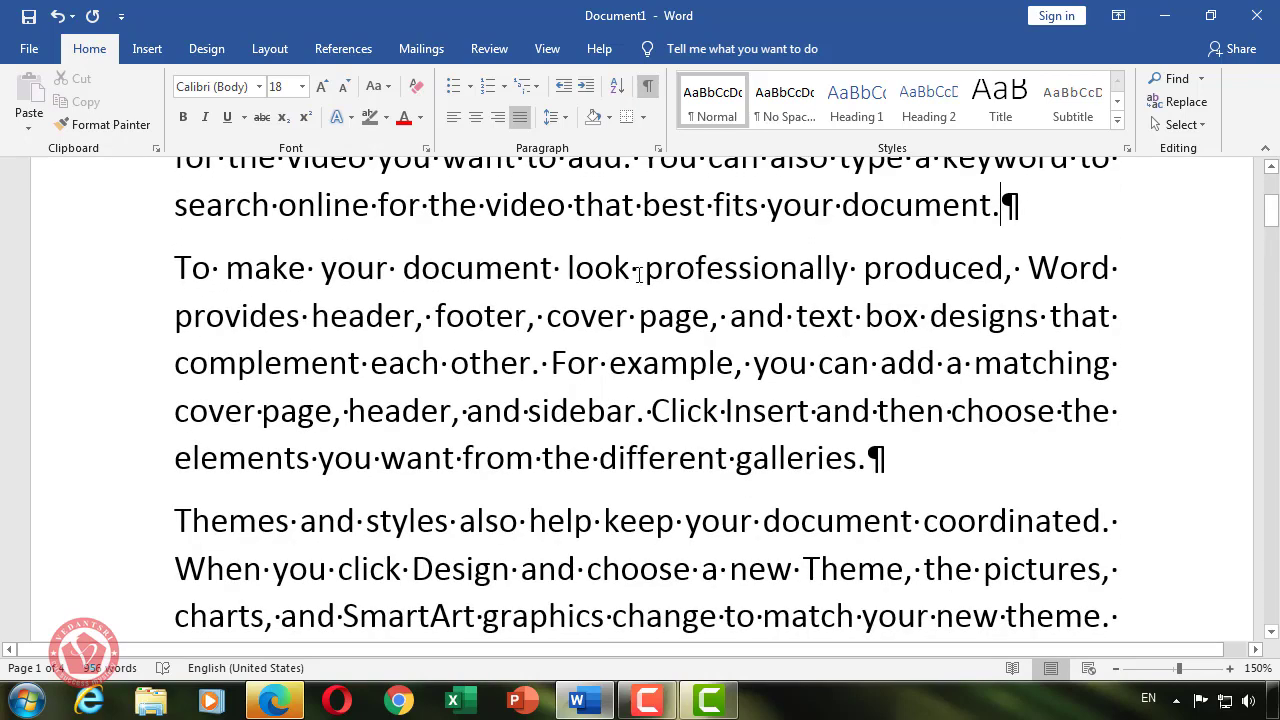
{"action": "left_click", "coordinate": [633, 270]}
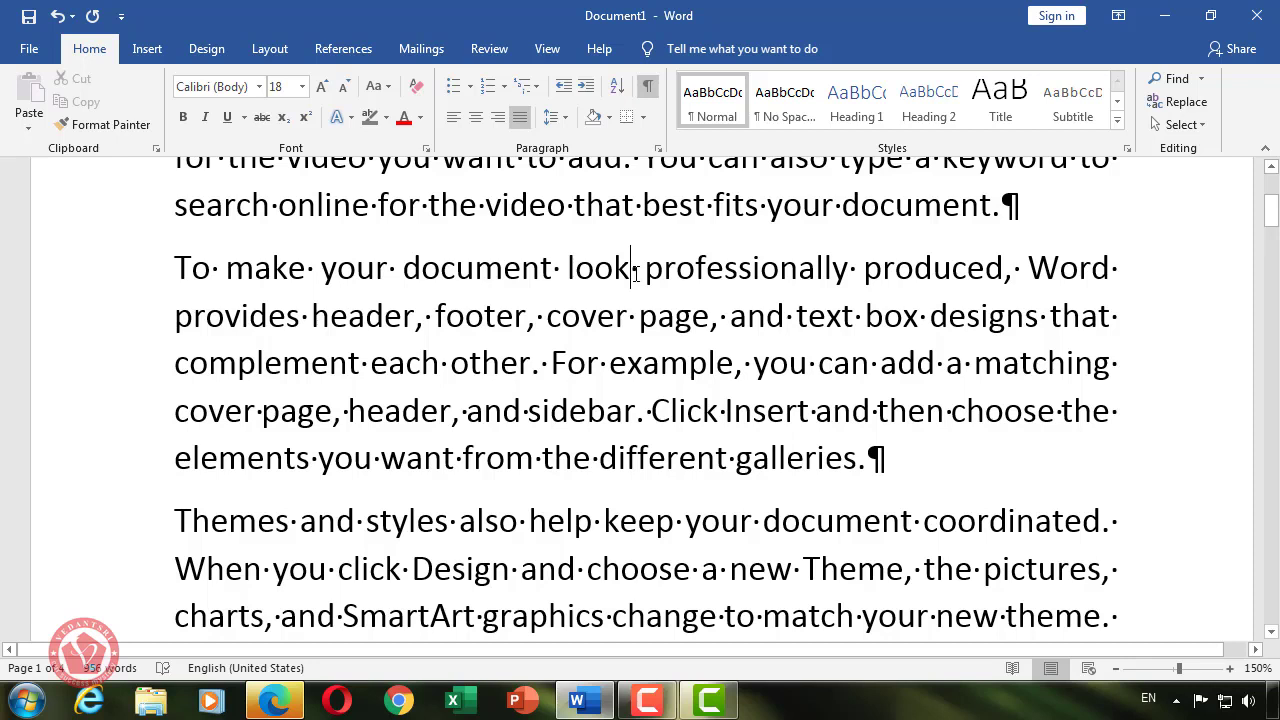
{"action": "left_click", "coordinate": [555, 270]}
{"action": "left_click", "coordinate": [566, 270]}
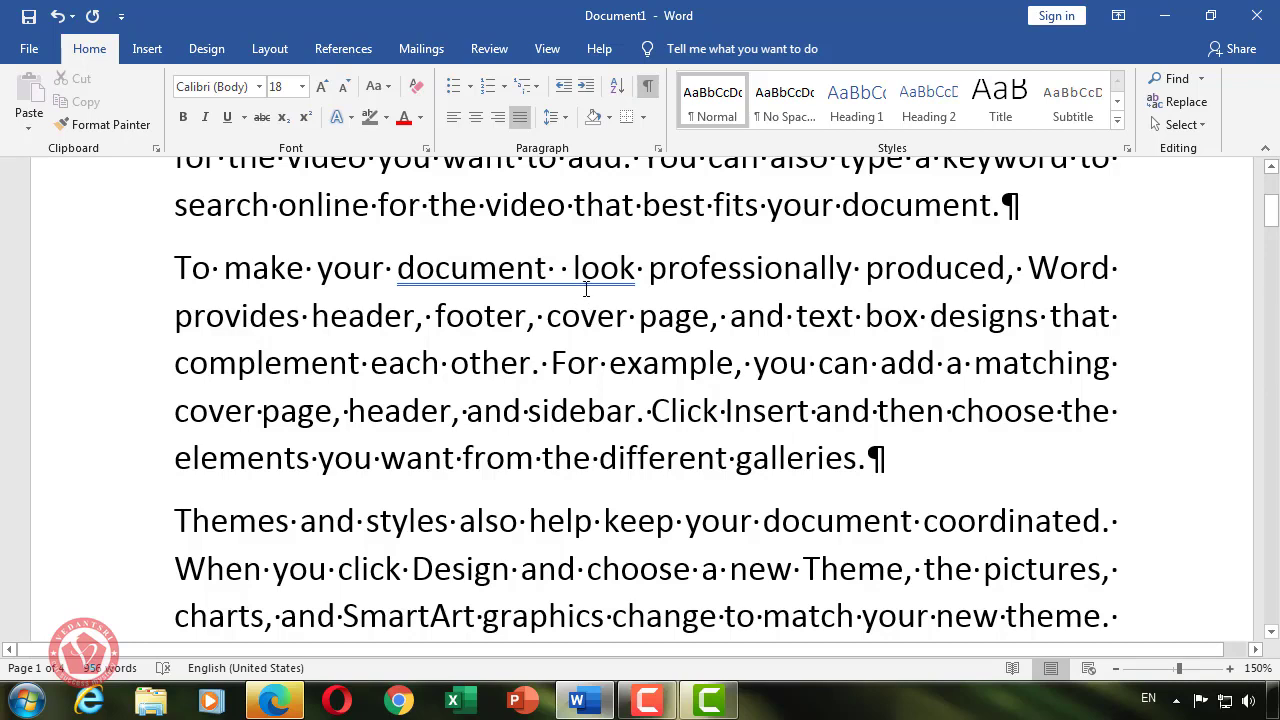
{"action": "left_click_drag", "start_coordinate": [574, 272], "coordinate": [559, 276]}
{"action": "key", "text": "Delete"}
{"action": "scroll", "coordinate": [975, 417], "scroll_direction": "down", "scroll_amount": 1}
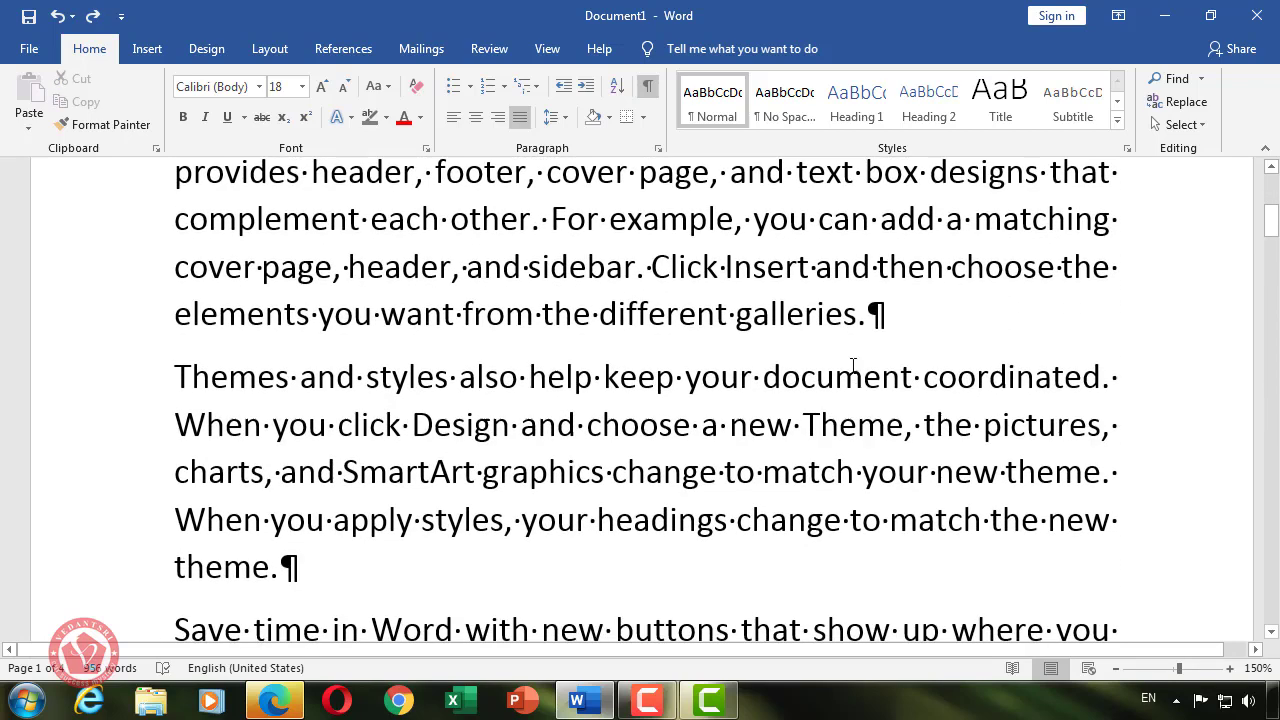
{"action": "left_click_drag", "start_coordinate": [870, 316], "coordinate": [893, 317]}
{"action": "scroll", "coordinate": [528, 415], "scroll_direction": "down", "scroll_amount": 2}
{"action": "scroll", "coordinate": [524, 422], "scroll_direction": "up", "scroll_amount": 2}
{"action": "scroll", "coordinate": [524, 422], "scroll_direction": "up", "scroll_amount": 2}
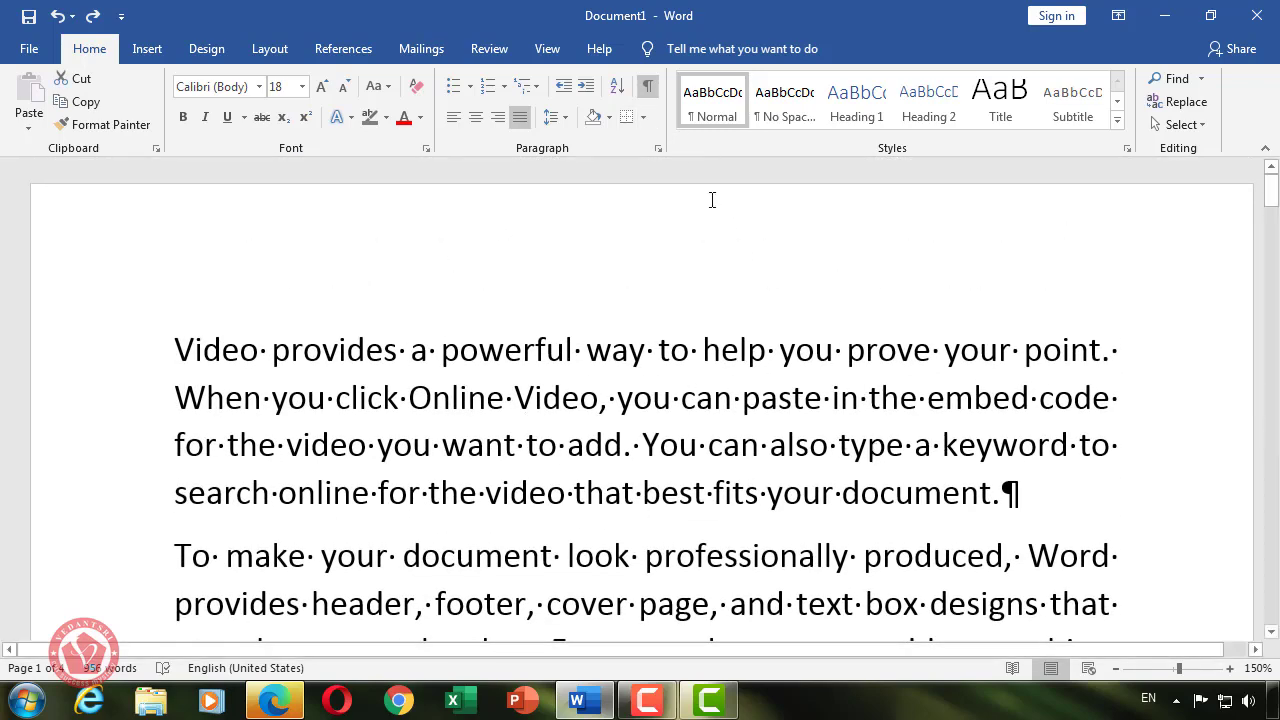
{"action": "left_click", "coordinate": [647, 90]}
{"action": "scroll", "coordinate": [839, 381], "scroll_direction": "down", "scroll_amount": 5, "text": "ctrl"}
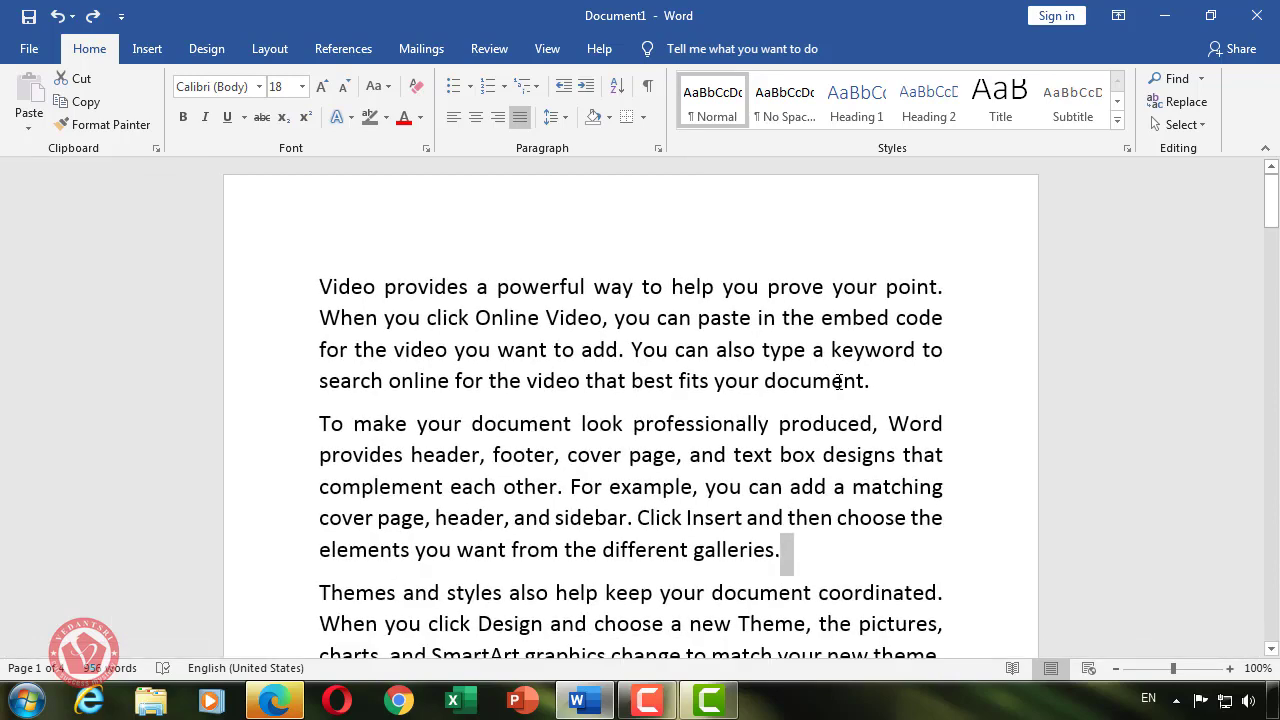
{"action": "key", "text": "ctrl+shift+8"}
{"action": "key", "text": "ctrl+shift+8"}
{"action": "scroll", "coordinate": [838, 527], "scroll_direction": "down", "scroll_amount": 2}
{"action": "scroll", "coordinate": [838, 527], "scroll_direction": "up", "scroll_amount": 2}
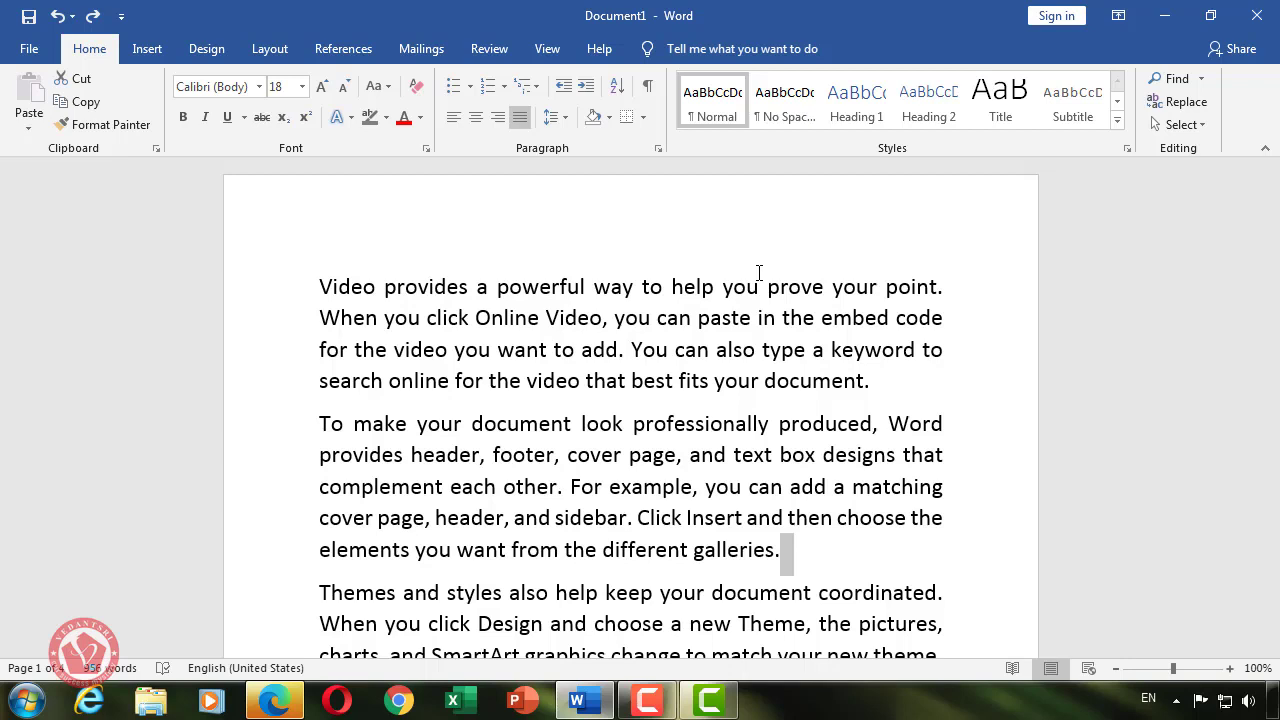
{"action": "left_click", "coordinate": [647, 87]}
{"action": "left_click", "coordinate": [649, 87]}
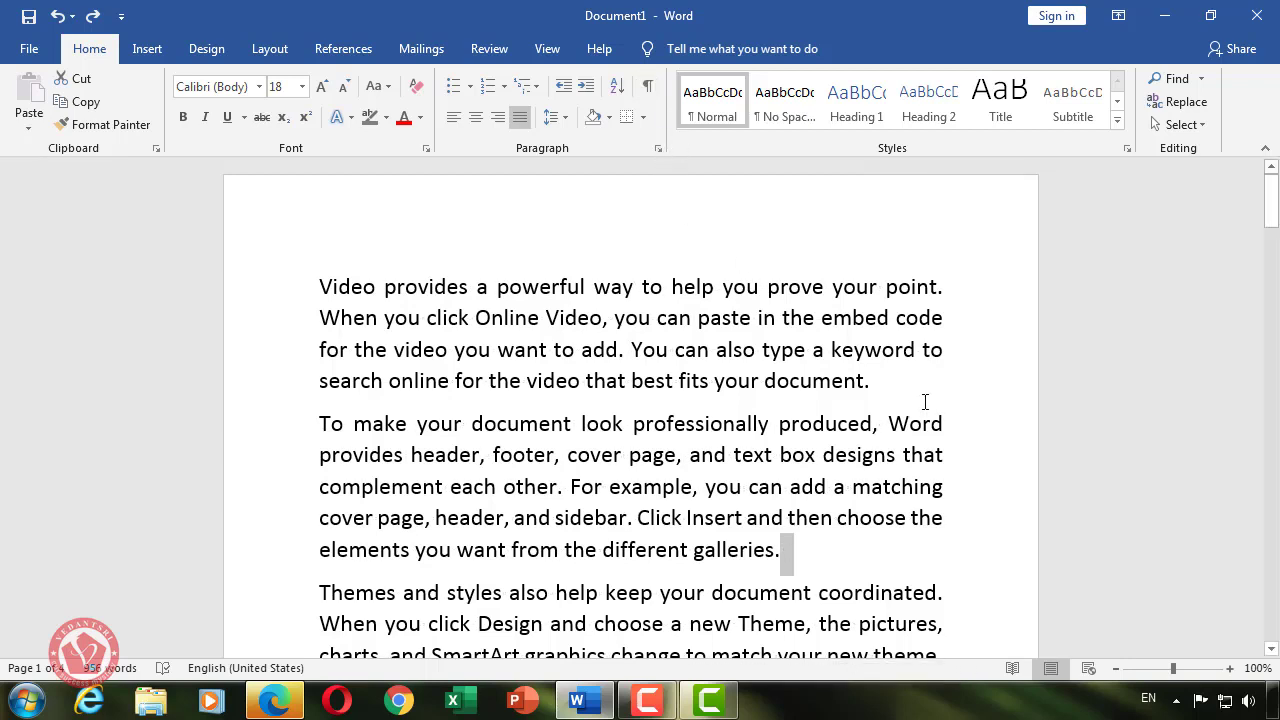
{"action": "left_click", "coordinate": [648, 87]}
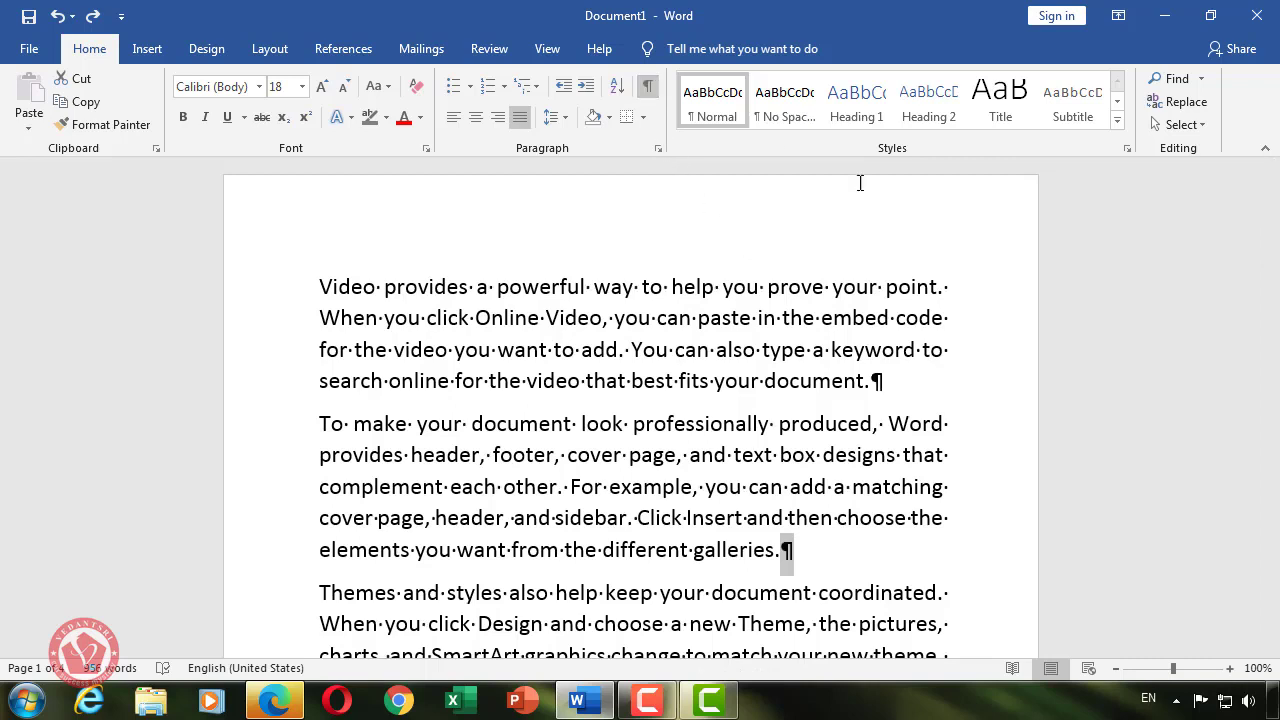
{"action": "left_click", "coordinate": [878, 386]}
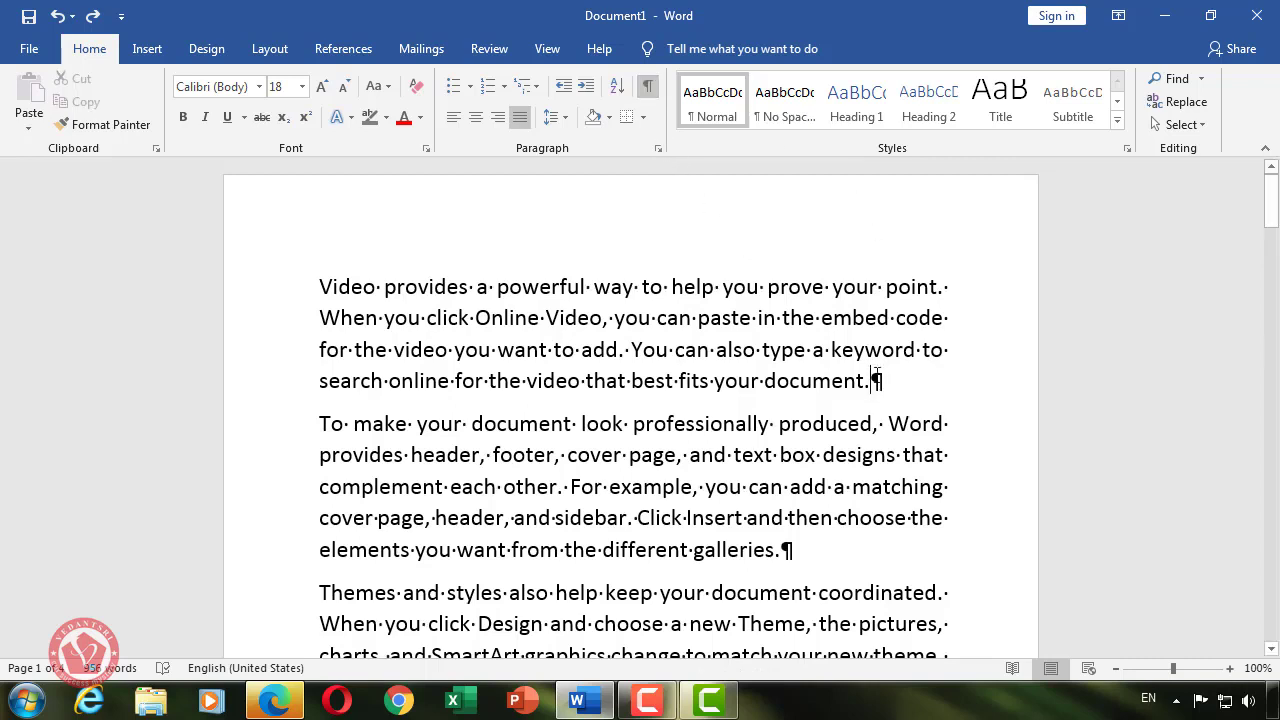
{"action": "key", "text": "ctrl+shift+8"}
{"action": "key", "text": "ctrl+a"}
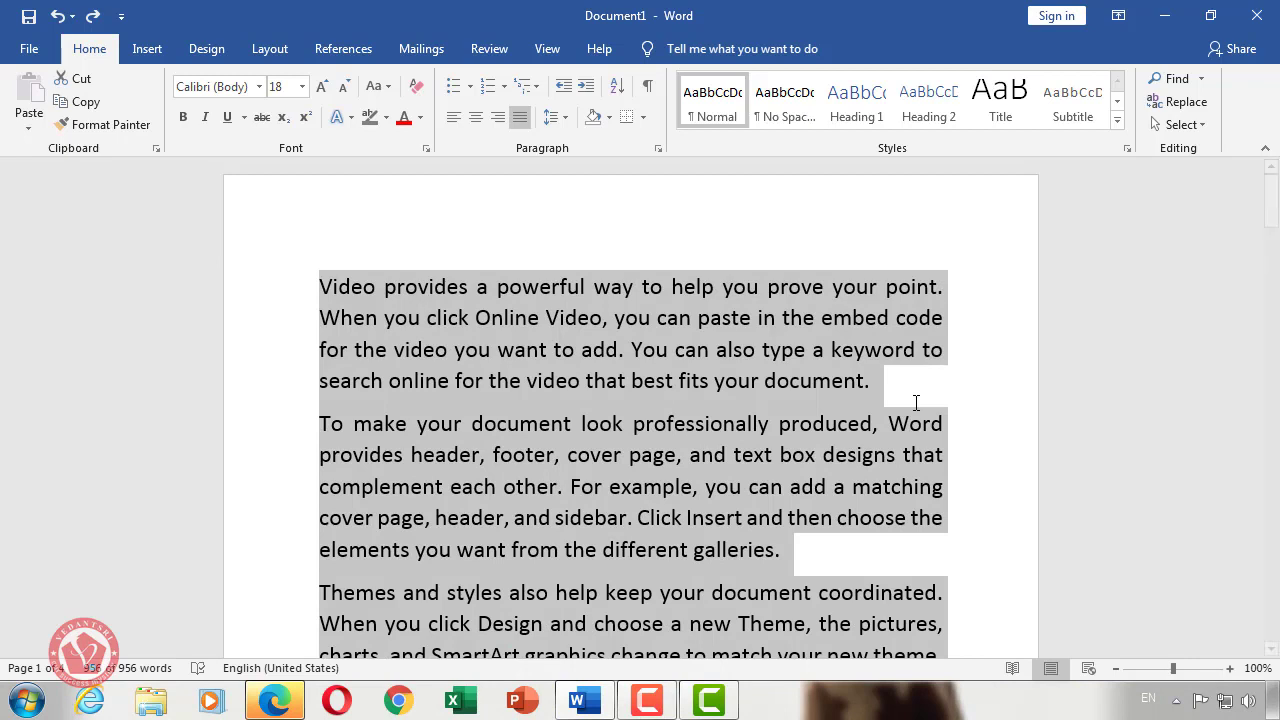
- Delete the sample paragraphs and type a line of random letters
{"action": "key", "text": "Delete"}
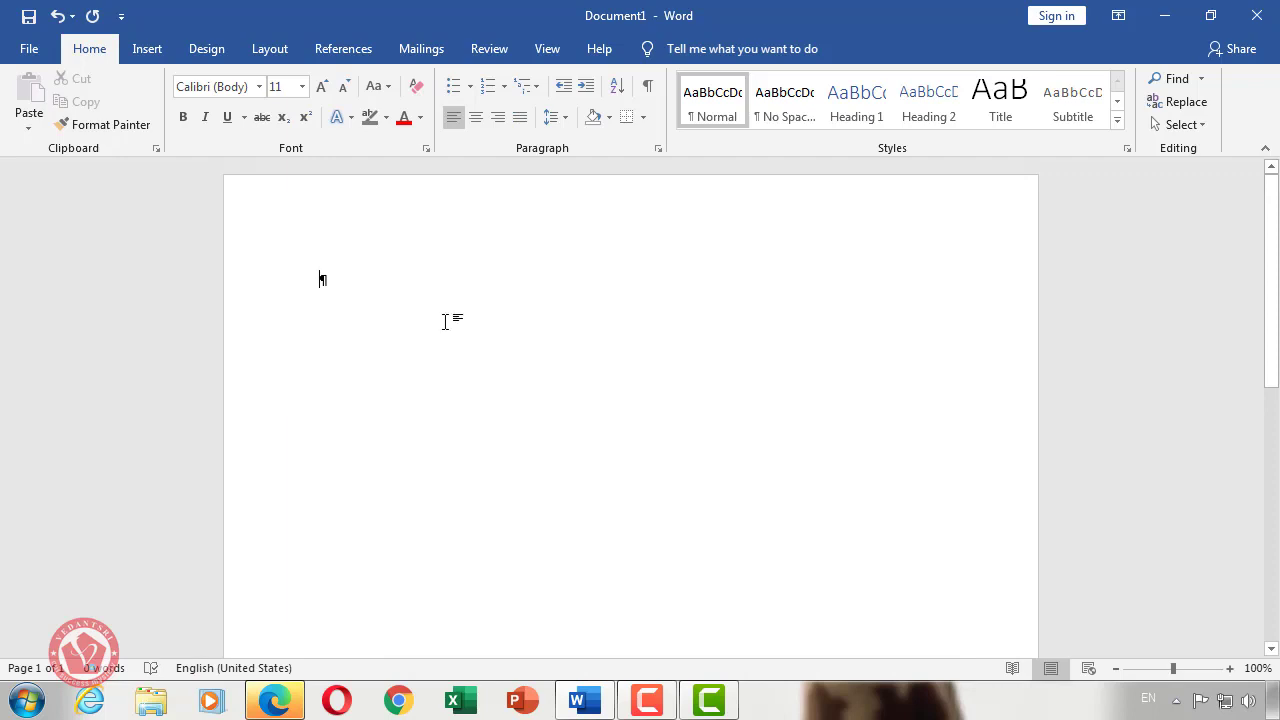
{"action": "double_click", "coordinate": [322, 280]}
{"action": "left_click", "coordinate": [322, 280]}
{"action": "type", "text": "kdhflksj-hlkjdfhlj"}
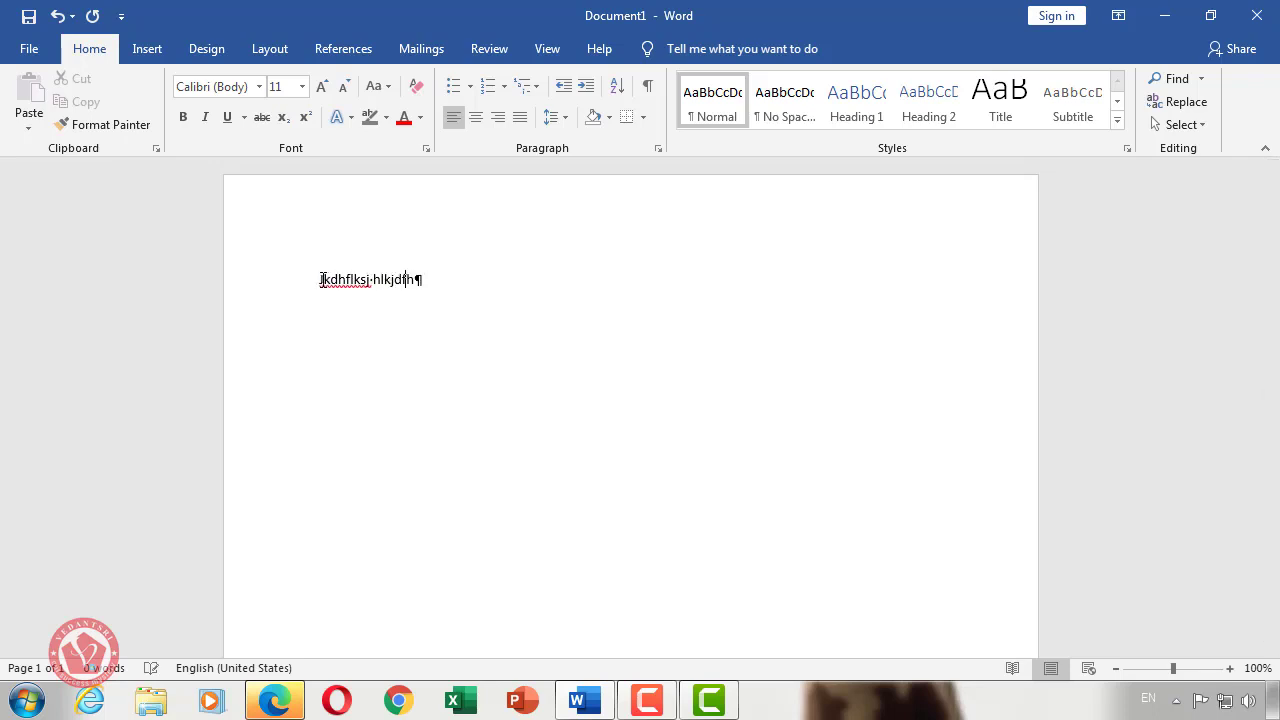
{"action": "type", "text": "kahdflasdkjfhlasdkjfhdsl"}
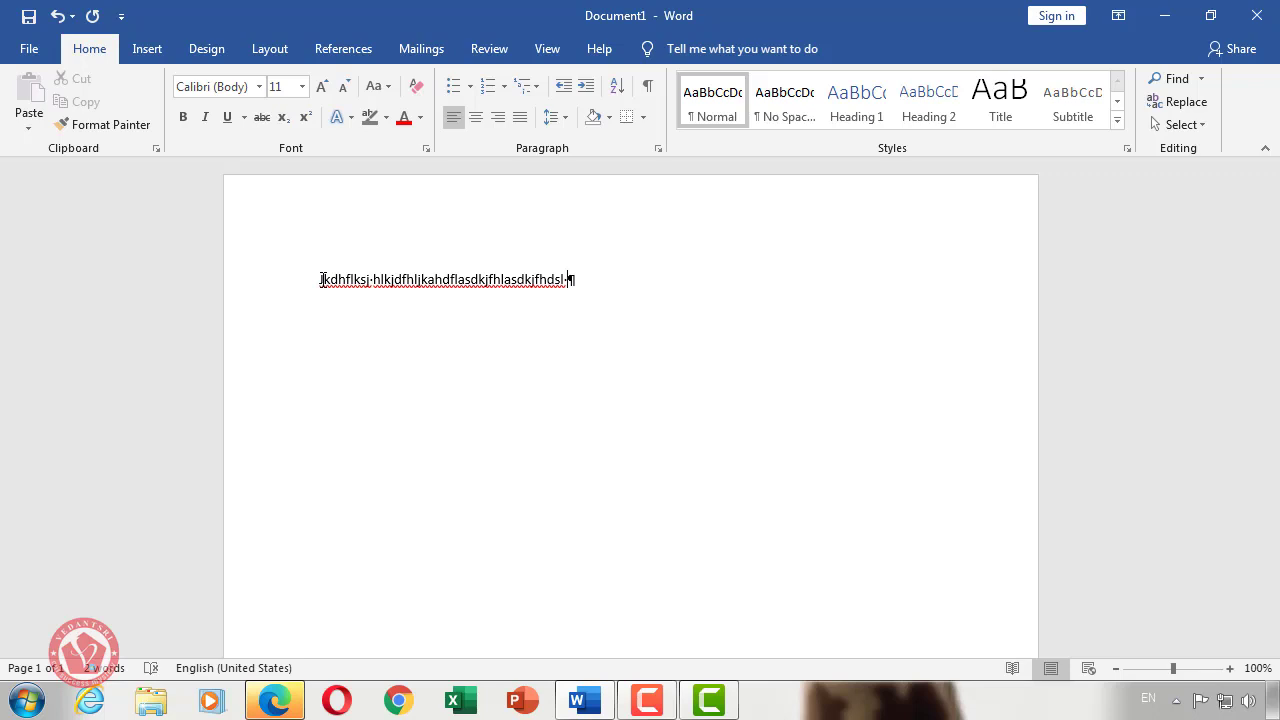
{"action": "scroll", "coordinate": [594, 403], "scroll_direction": "up", "scroll_amount": 6, "text": "ctrl"}
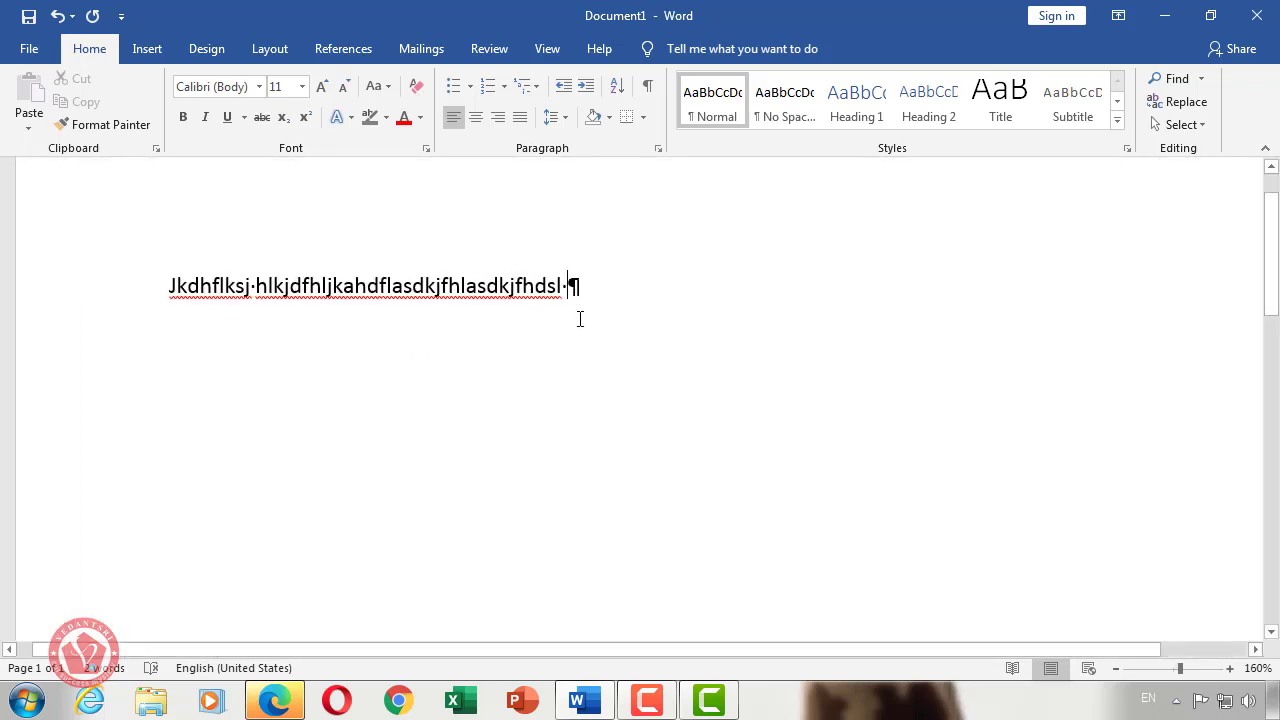
- Enlarge the text to 24 pt and add more random letters at the end
{"action": "key", "text": "ctrl+a"}
{"action": "scroll", "coordinate": [584, 305], "scroll_direction": "down", "scroll_amount": 4, "text": "ctrl"}
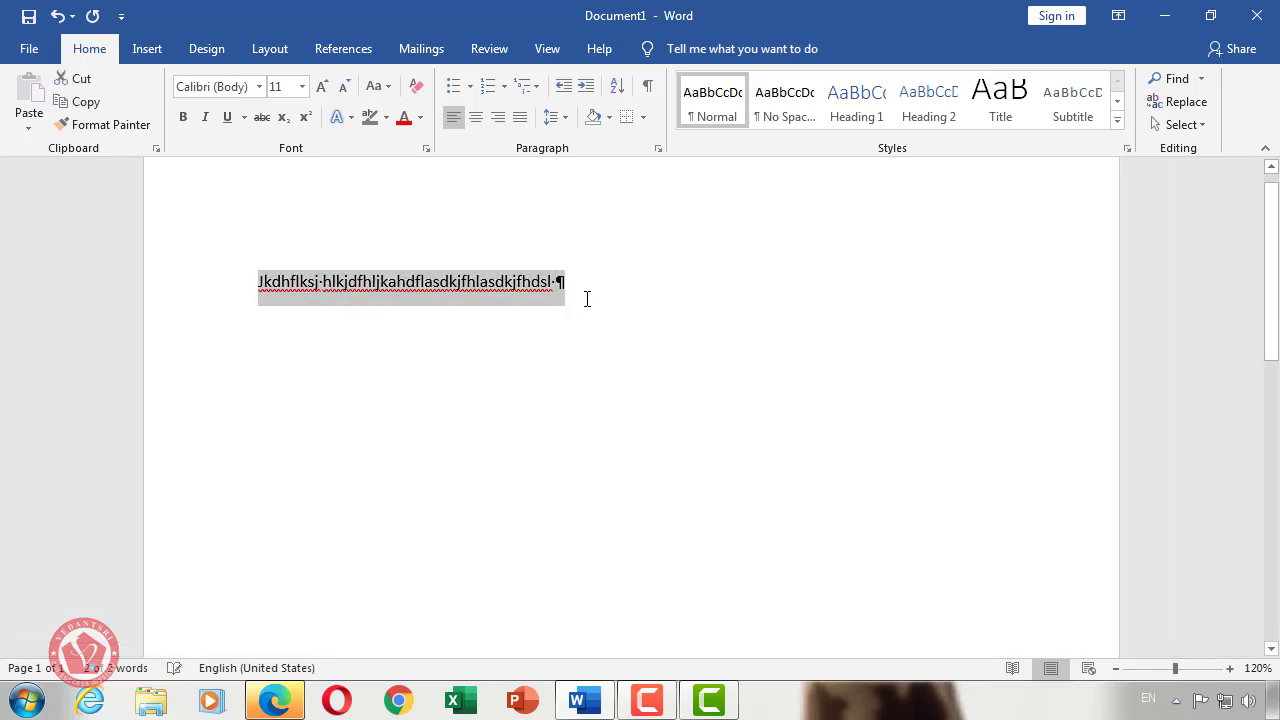
{"action": "key", "text": "ctrl+shift+period"}
{"action": "key", "text": "ctrl+shift+period"}
{"action": "key", "text": "ctrl+shift+period"}
{"action": "key", "text": "ctrl+shift+period"}
{"action": "key", "text": "ctrl+shift+period"}
{"action": "key", "text": "ctrl+shift+period"}
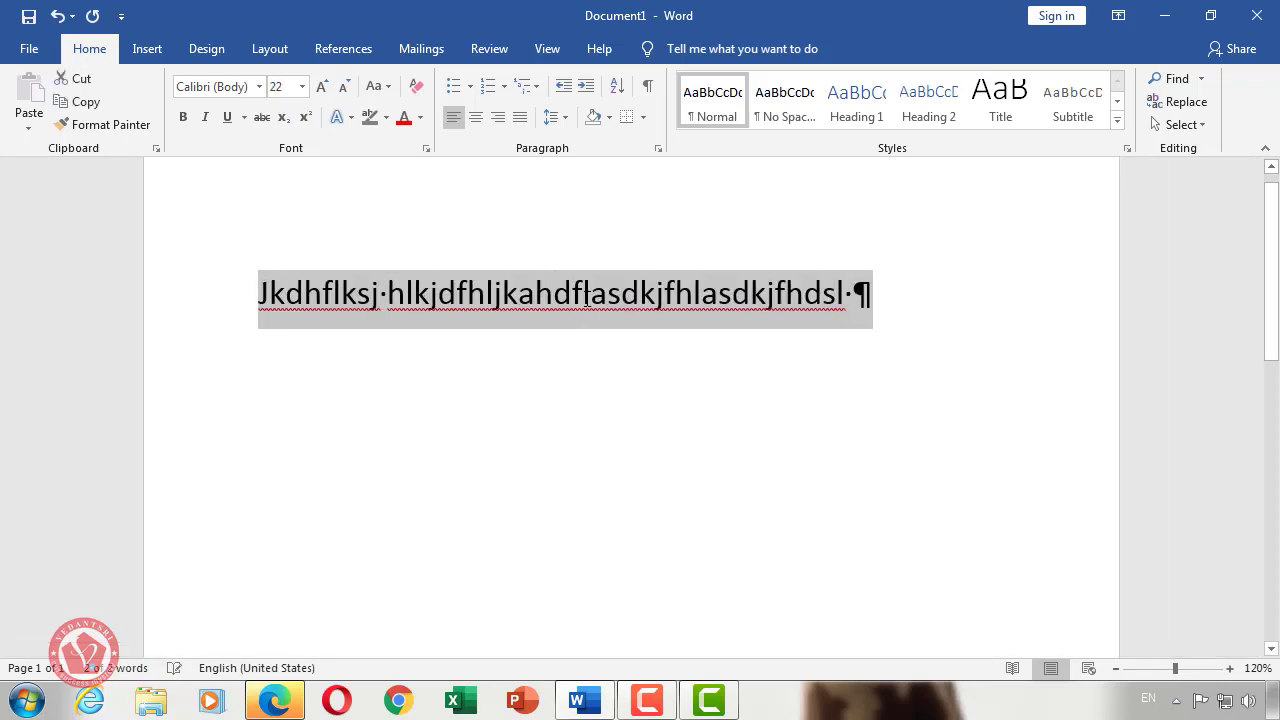
{"action": "key", "text": "ctrl+shift+period"}
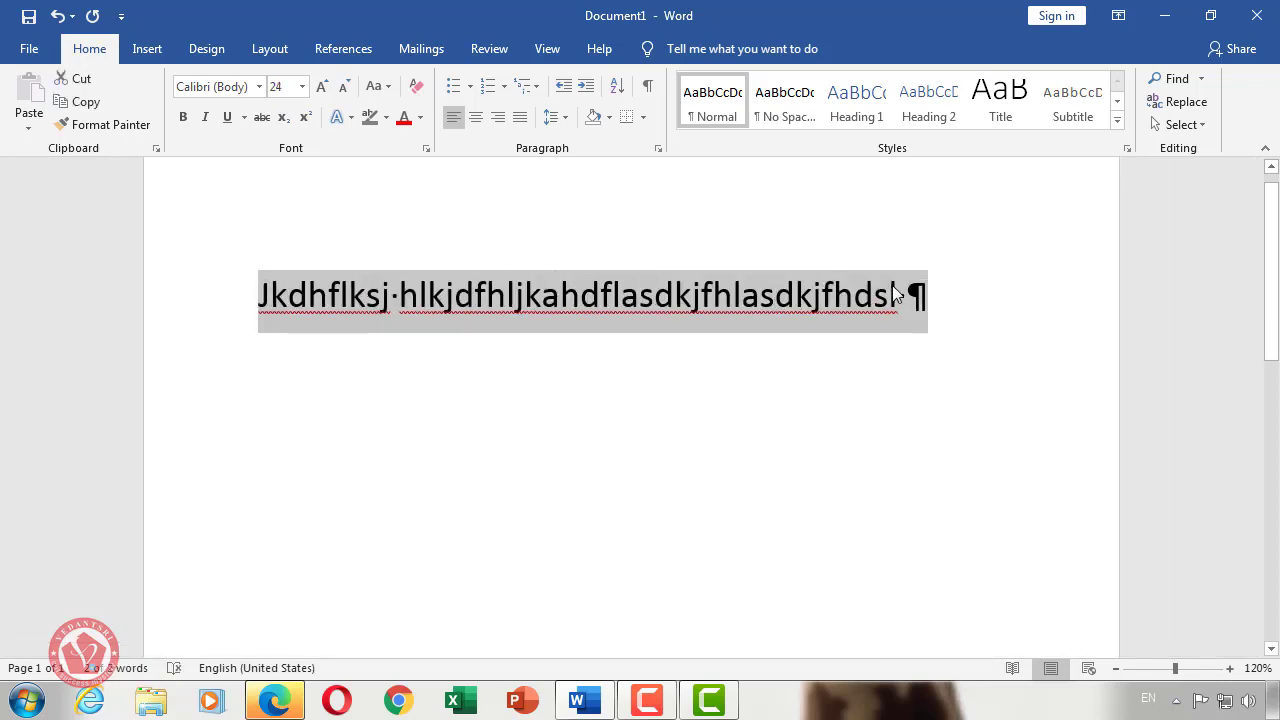
{"action": "left_click", "coordinate": [910, 296]}
{"action": "type", "text": "oidfgs;j"}
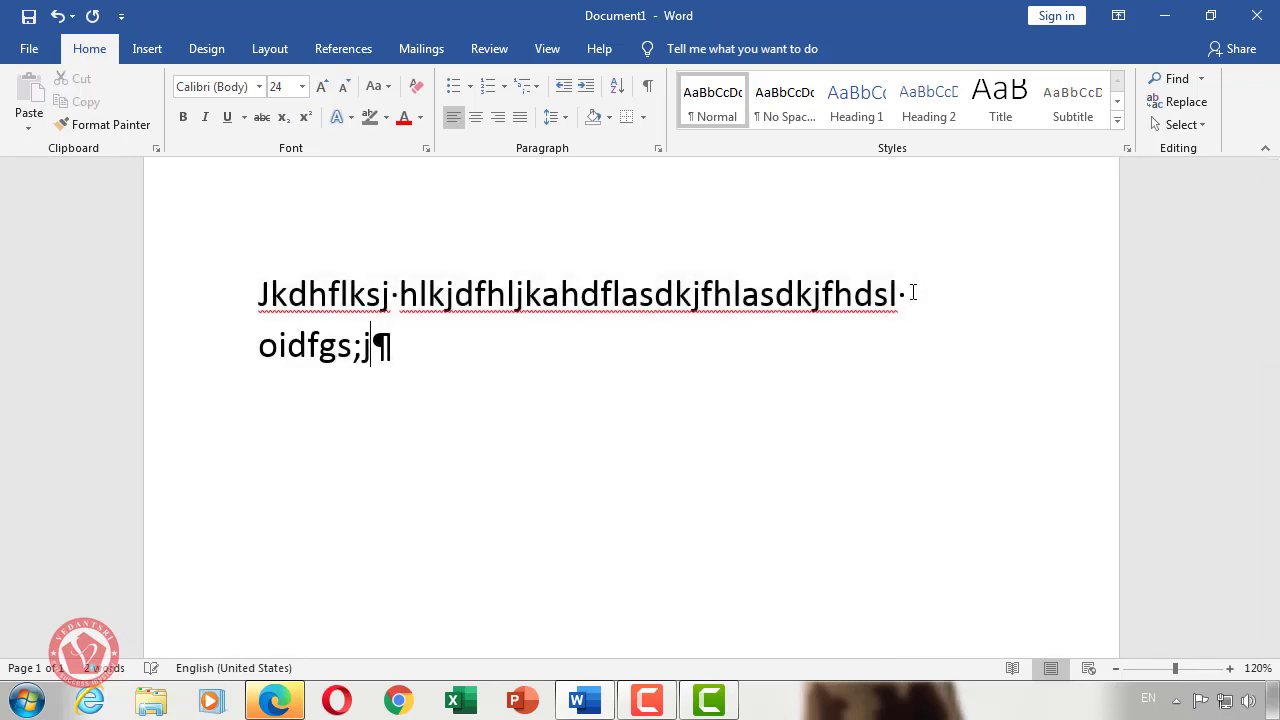
{"action": "type", "text": "khgsdfk;sdfkjg;sdlfkjgsdfg;lskf "}
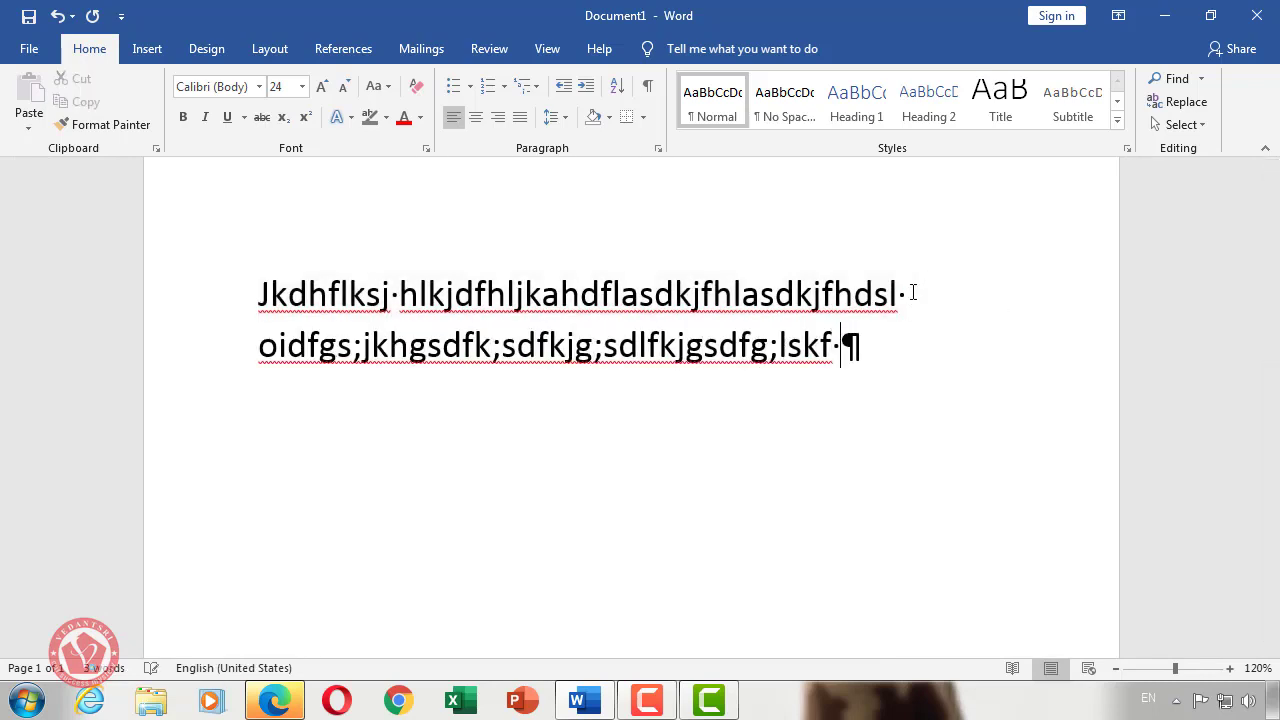
{"action": "type", "text": ";lfksdgj;sdlfkjg;sldfkjgs;dflkgj"}
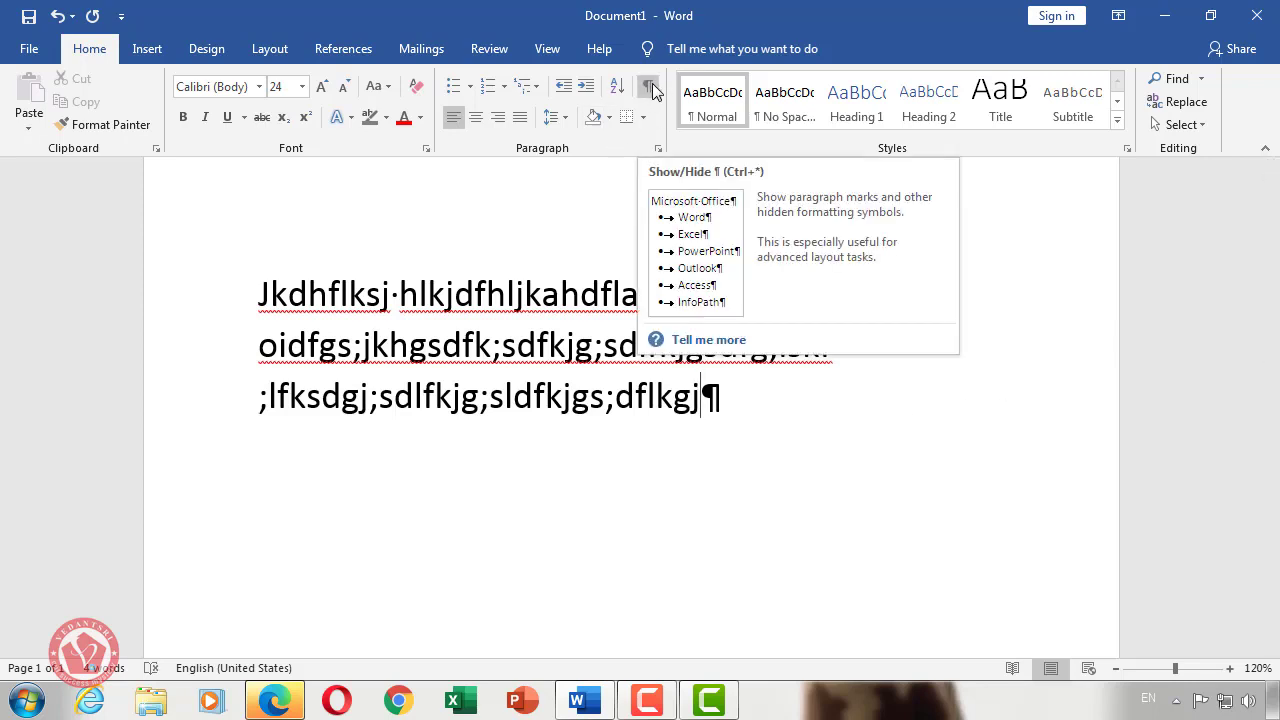
- Append 'kaj;lkdsjf;lkaj' as a third line after the existing text
{"action": "left_click_drag", "start_coordinate": [743, 397], "coordinate": [257, 295]}
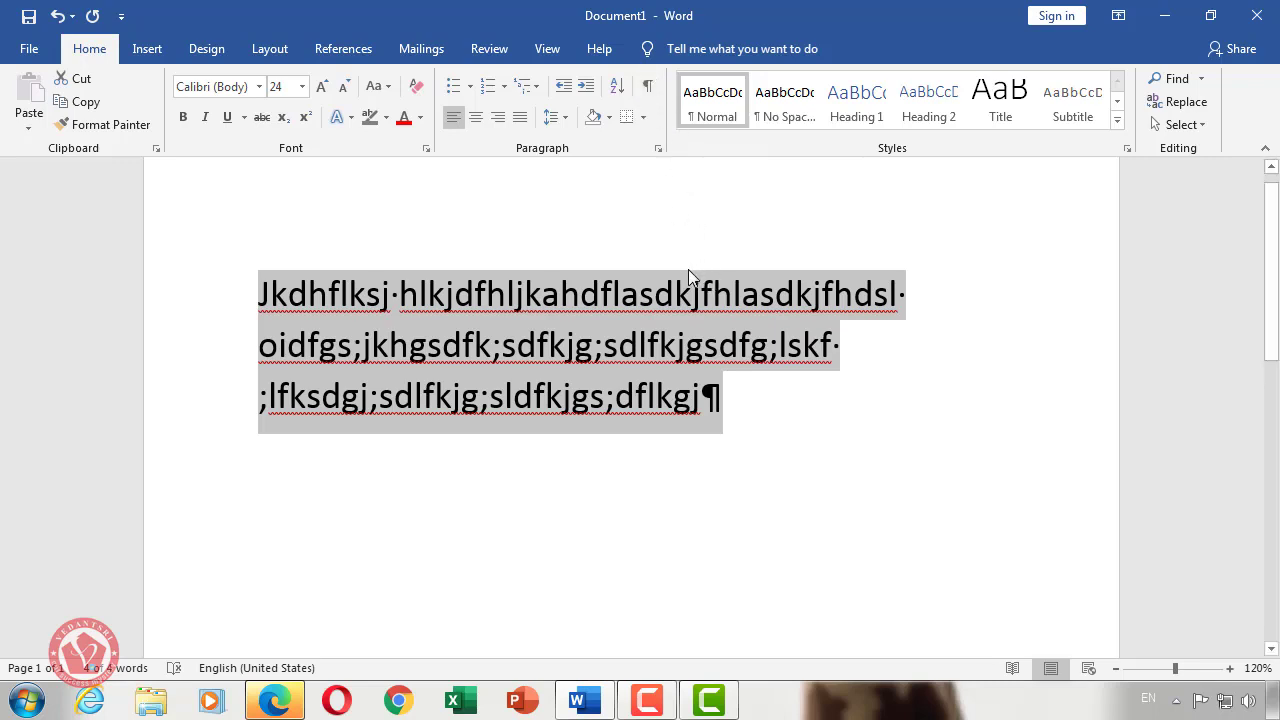
{"action": "left_click", "coordinate": [705, 397]}
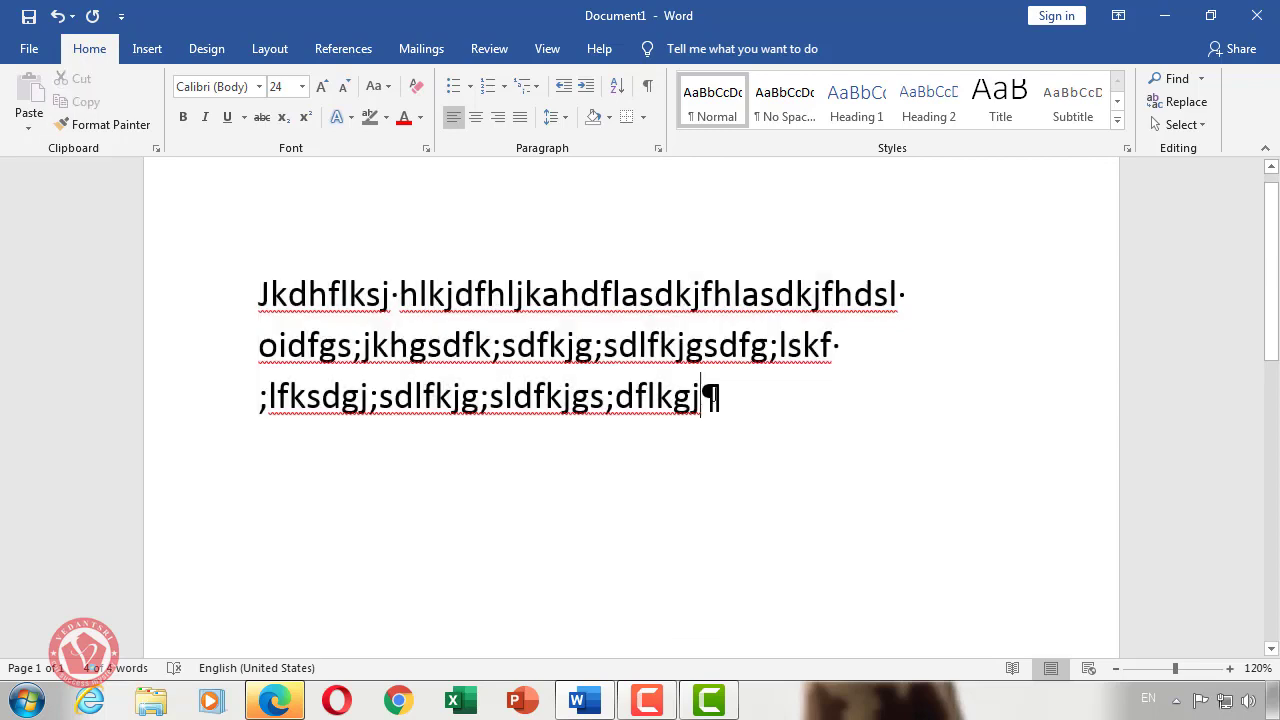
{"action": "type", "text": "kaj;lkdsjf;lkaj"}
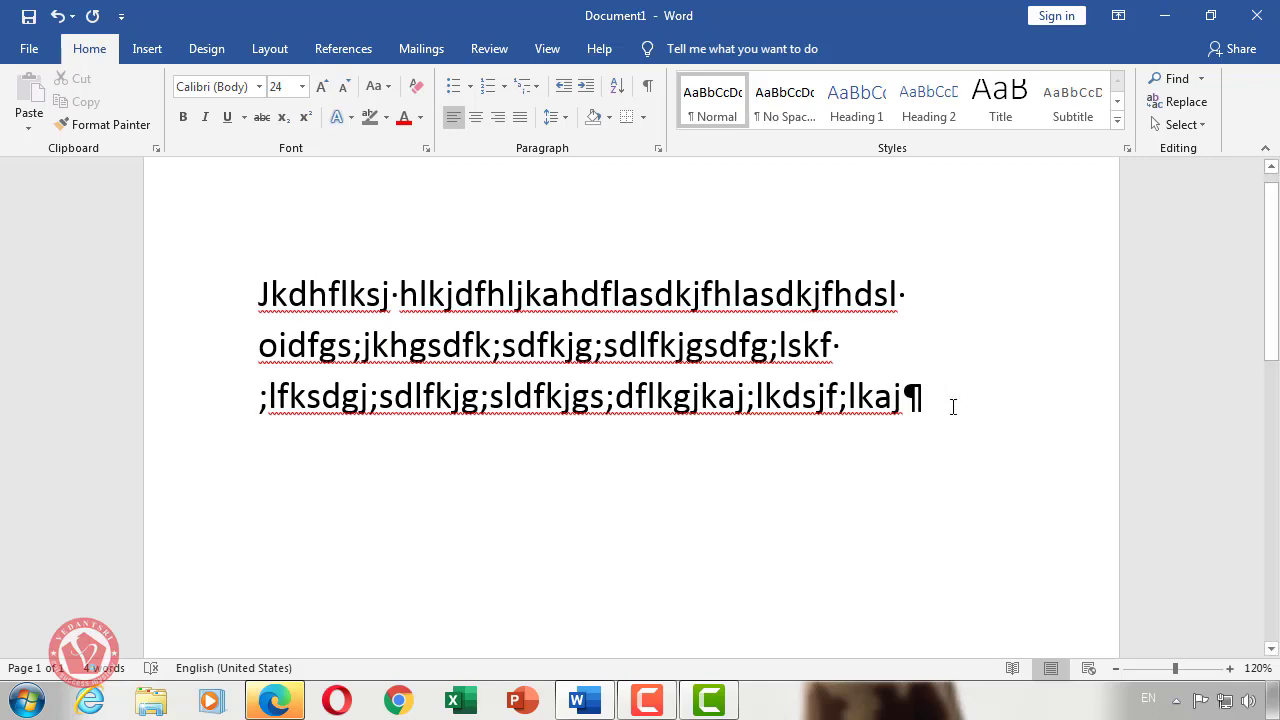
{"action": "mouse_move", "coordinate": [951, 406]}
{"action": "left_mouse_down"}
{"action": "mouse_move", "coordinate": [252, 346]}
{"action": "mouse_move", "coordinate": [240, 289]}
{"action": "left_mouse_up"}
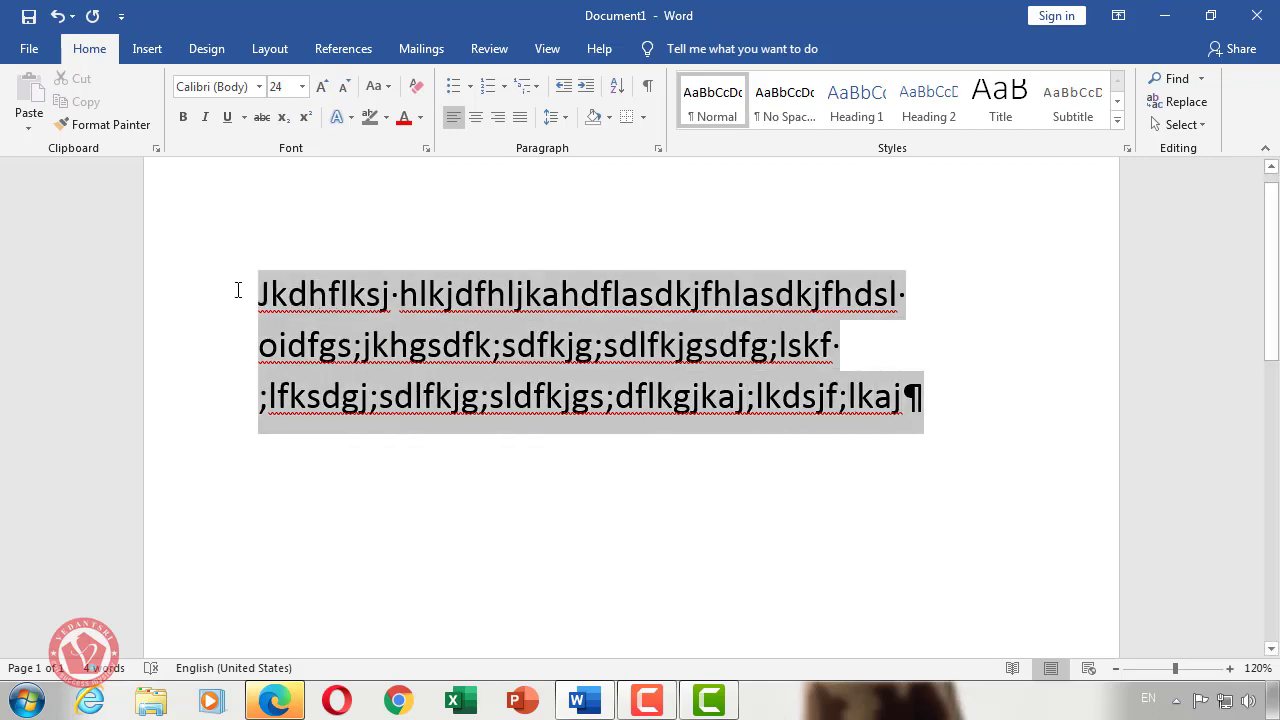
{"action": "left_click", "coordinate": [577, 497]}
- Untick tab characters, spaces, paragraph marks, hidden text, optional hyphens and object anchors, then confirm
{"action": "key", "text": "alt+f"}
{"action": "key", "text": "t"}
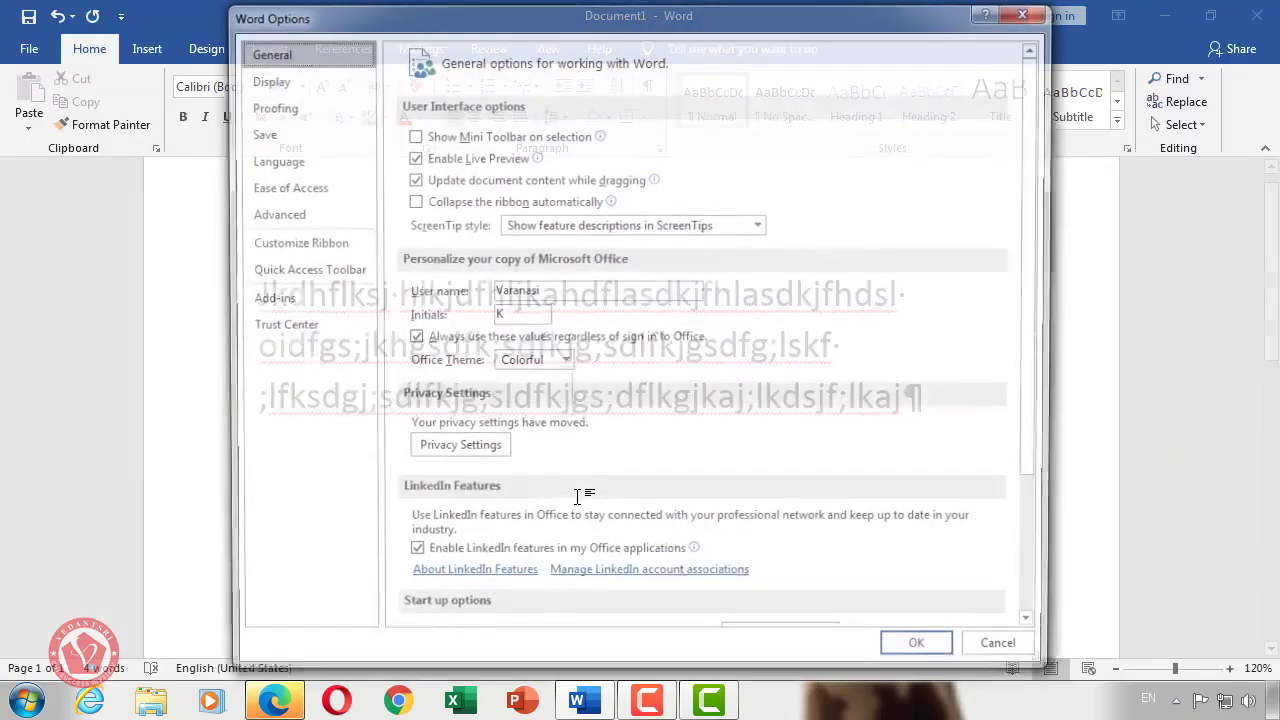
{"action": "left_click", "coordinate": [320, 84]}
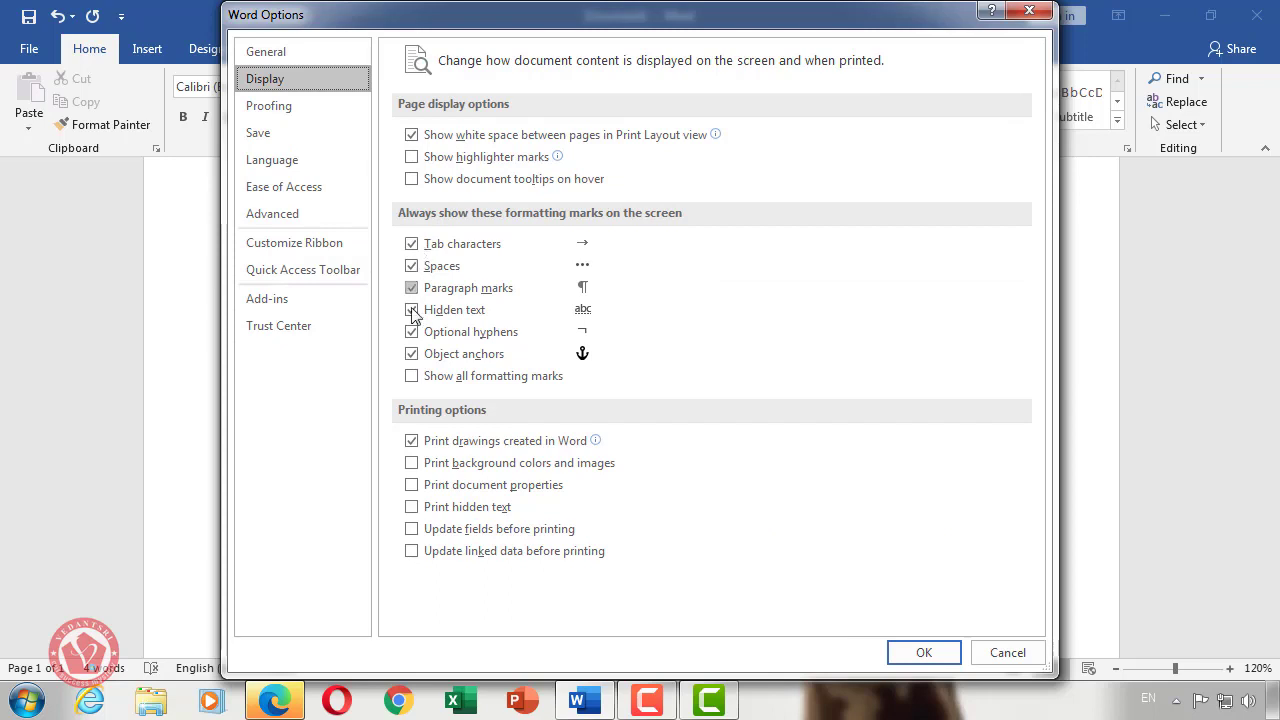
{"action": "left_click", "coordinate": [411, 243]}
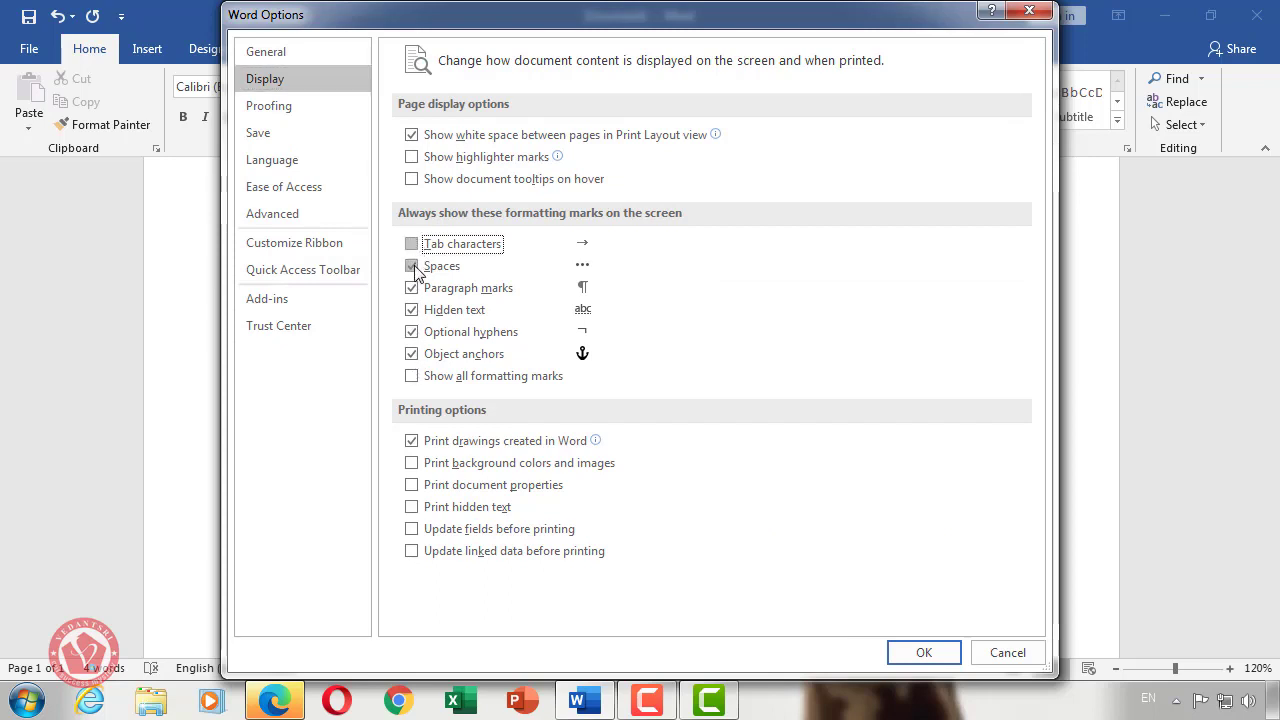
{"action": "left_click", "coordinate": [411, 265]}
{"action": "left_click", "coordinate": [411, 287]}
{"action": "left_click", "coordinate": [411, 309]}
{"action": "left_click", "coordinate": [411, 331]}
{"action": "left_click", "coordinate": [411, 353]}
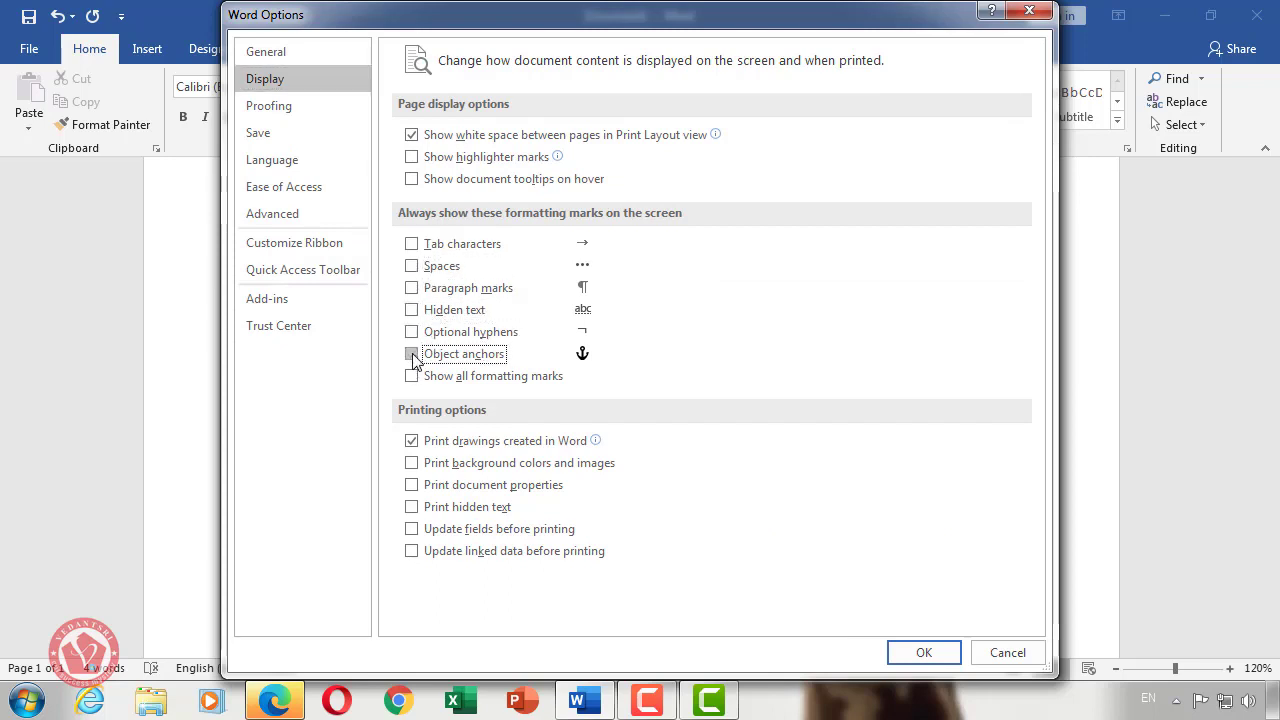
{"action": "left_click", "coordinate": [413, 288]}
{"action": "left_click", "coordinate": [416, 290]}
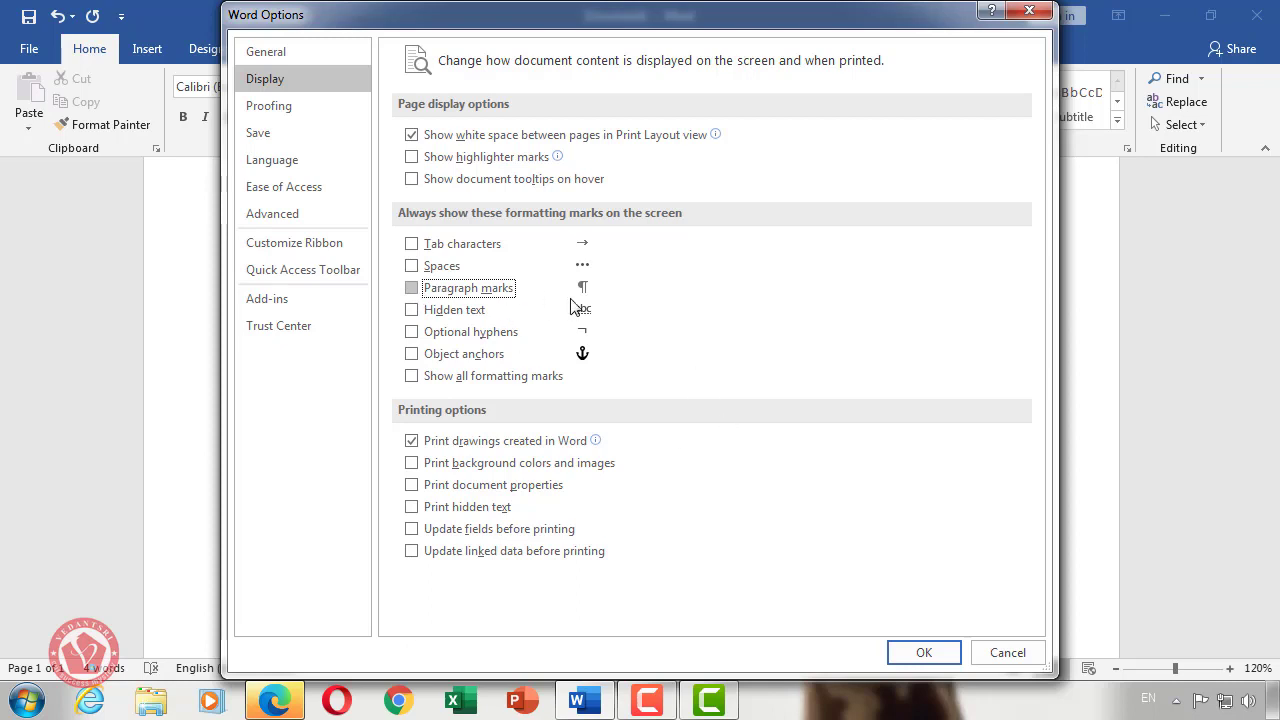
{"action": "left_click", "coordinate": [924, 653]}
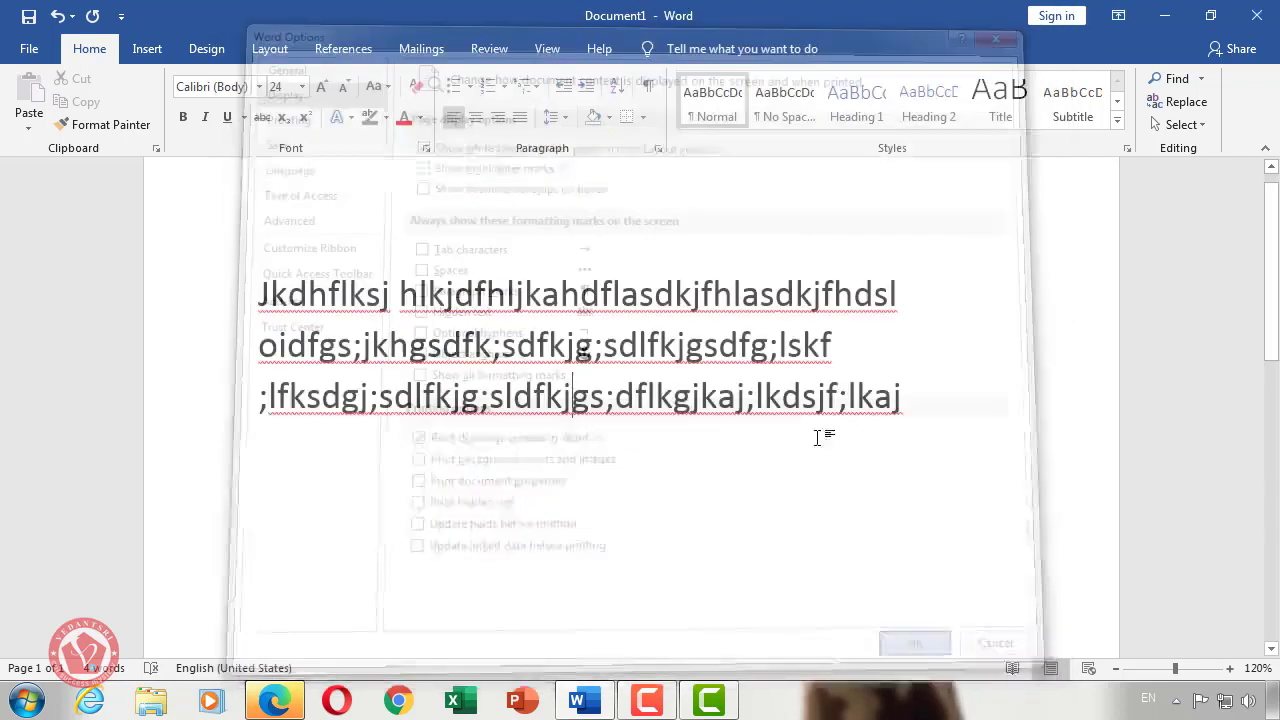
{"action": "mouse_move", "coordinate": [912, 414]}
{"action": "left_mouse_down"}
{"action": "mouse_move", "coordinate": [316, 268]}
{"action": "mouse_move", "coordinate": [237, 277]}
{"action": "left_mouse_up"}
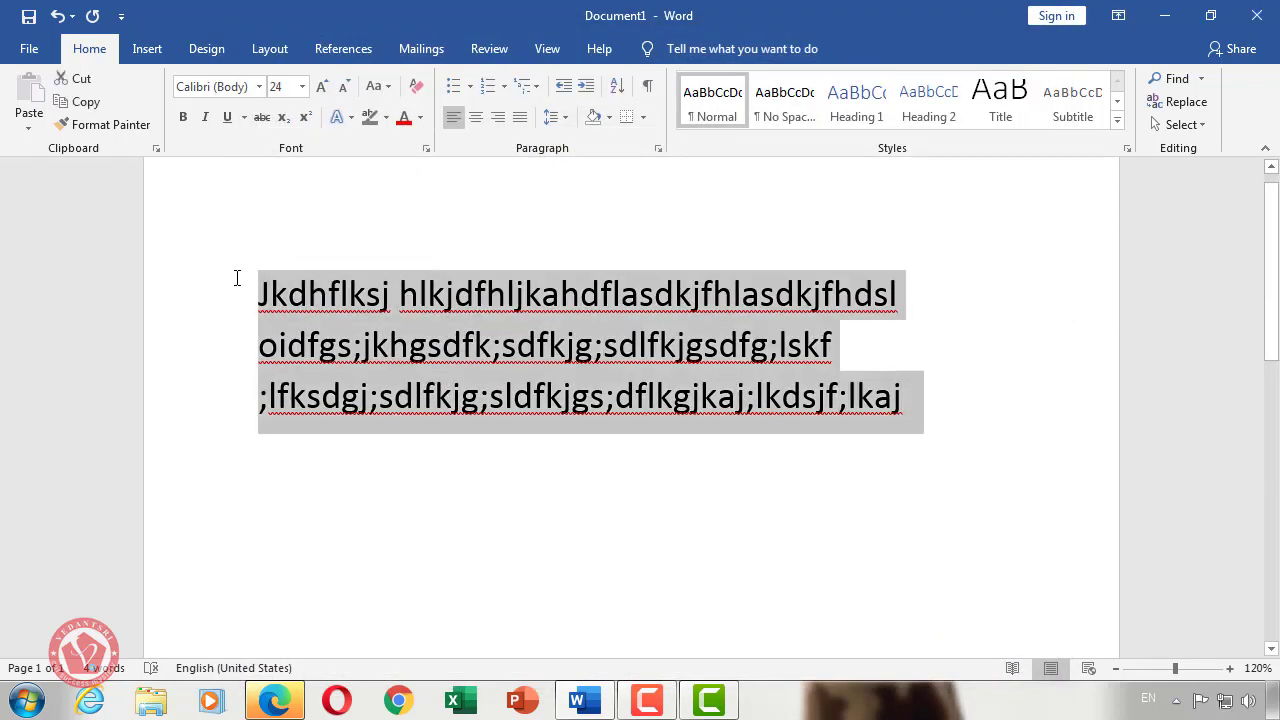
- Replace the paragraph with new random text, then delete everything to empty the page
{"action": "key", "text": "Delete"}
{"action": "type", "text": "jhdgskljhf kdj.ashflaj"}
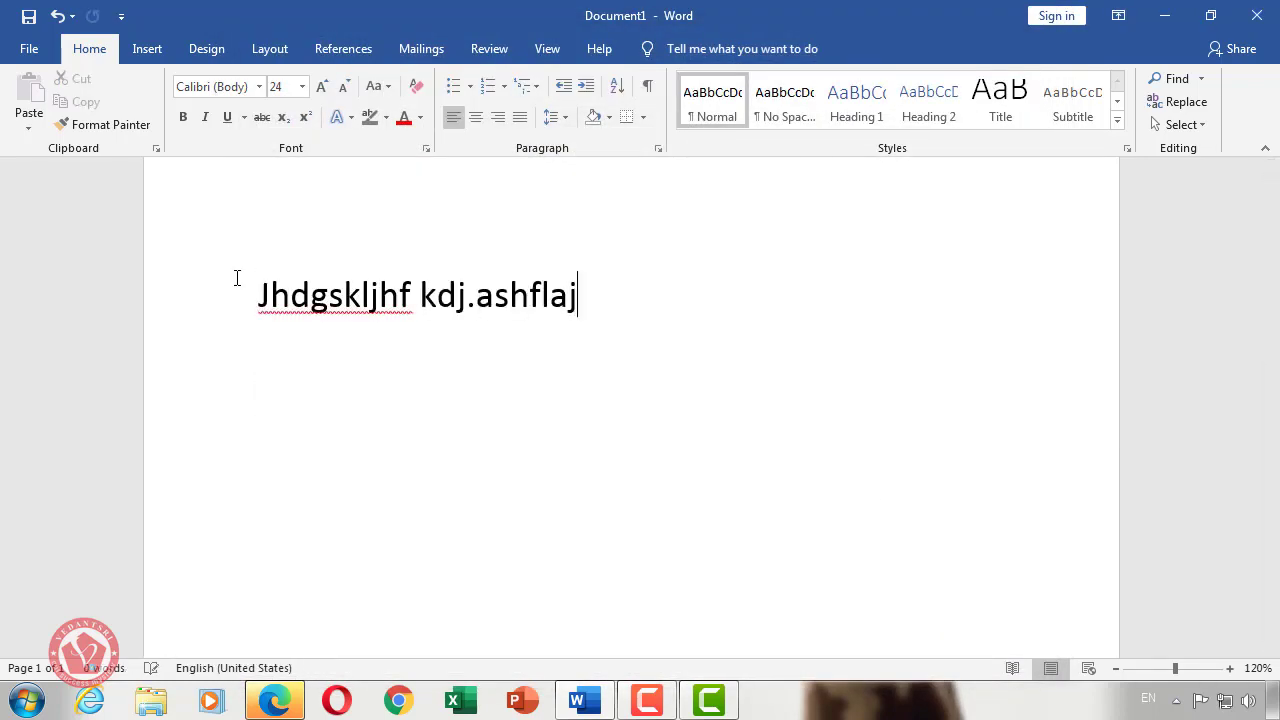
{"action": "type", "text": "d hflkajsdhflkadhflksdaflk"}
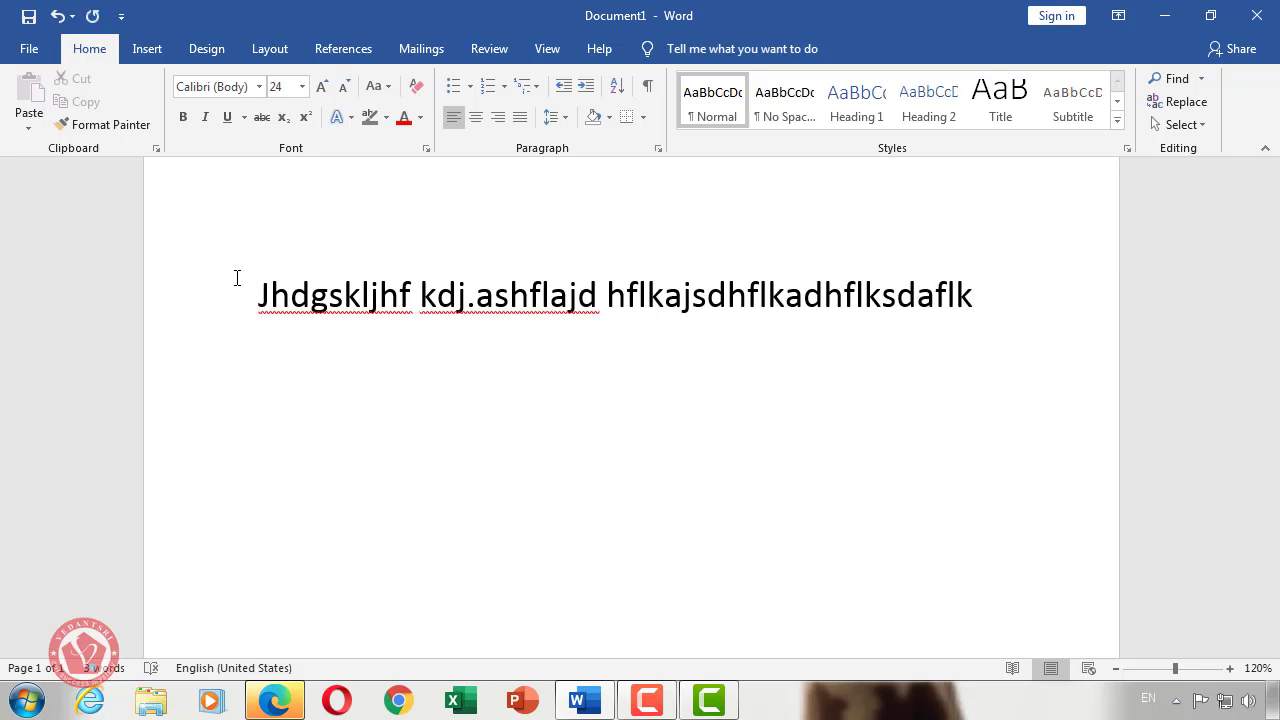
{"action": "left_click", "coordinate": [467, 296]}
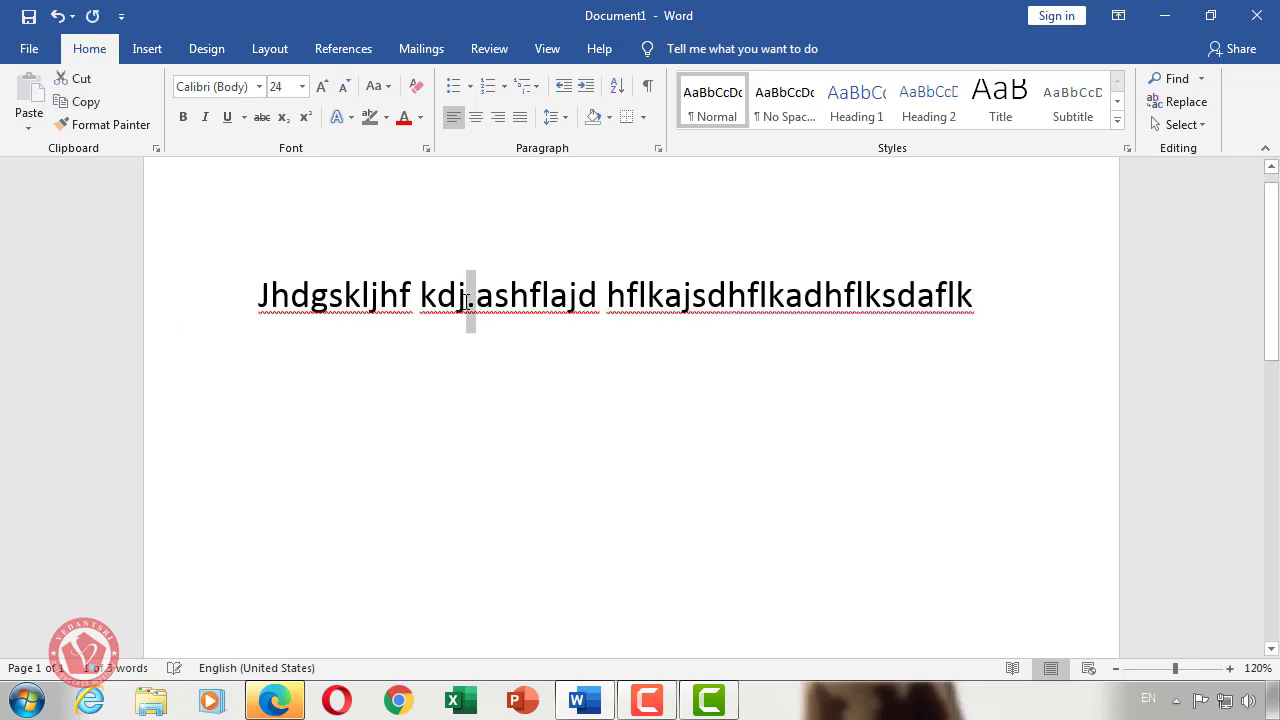
{"action": "key", "text": "Delete"}
{"action": "key", "text": "ctrl+a"}
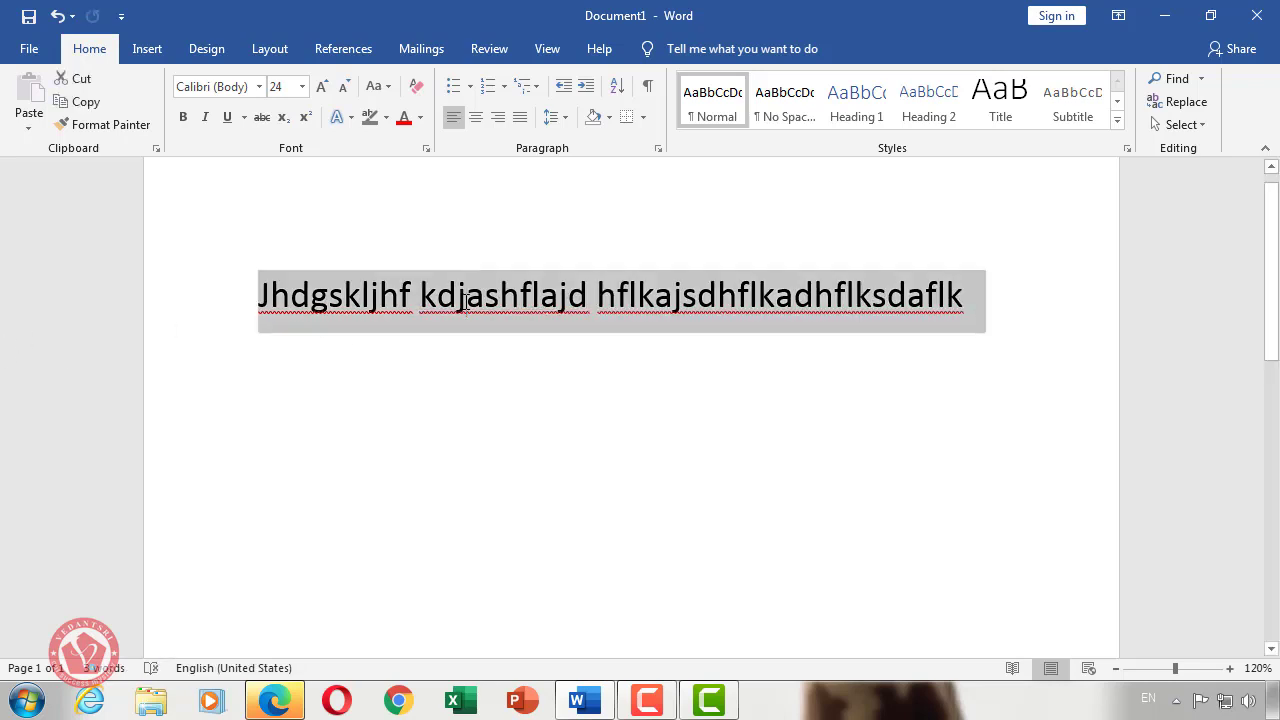
{"action": "type", "text": "ljhdflkjashdlfadlkjha dlfksdalfks adlfk"}
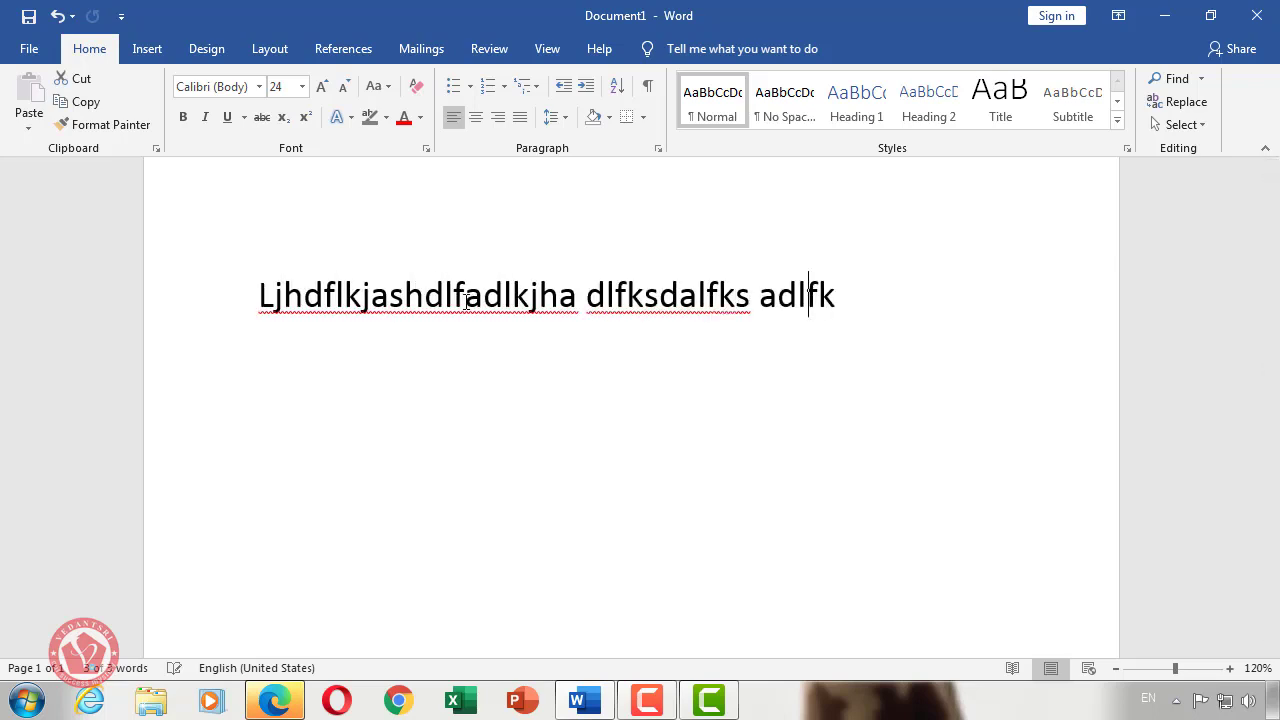
{"action": "type", "text": "has"}
{"action": "key", "text": "ctrl+a"}
{"action": "key", "text": "BackSpace"}
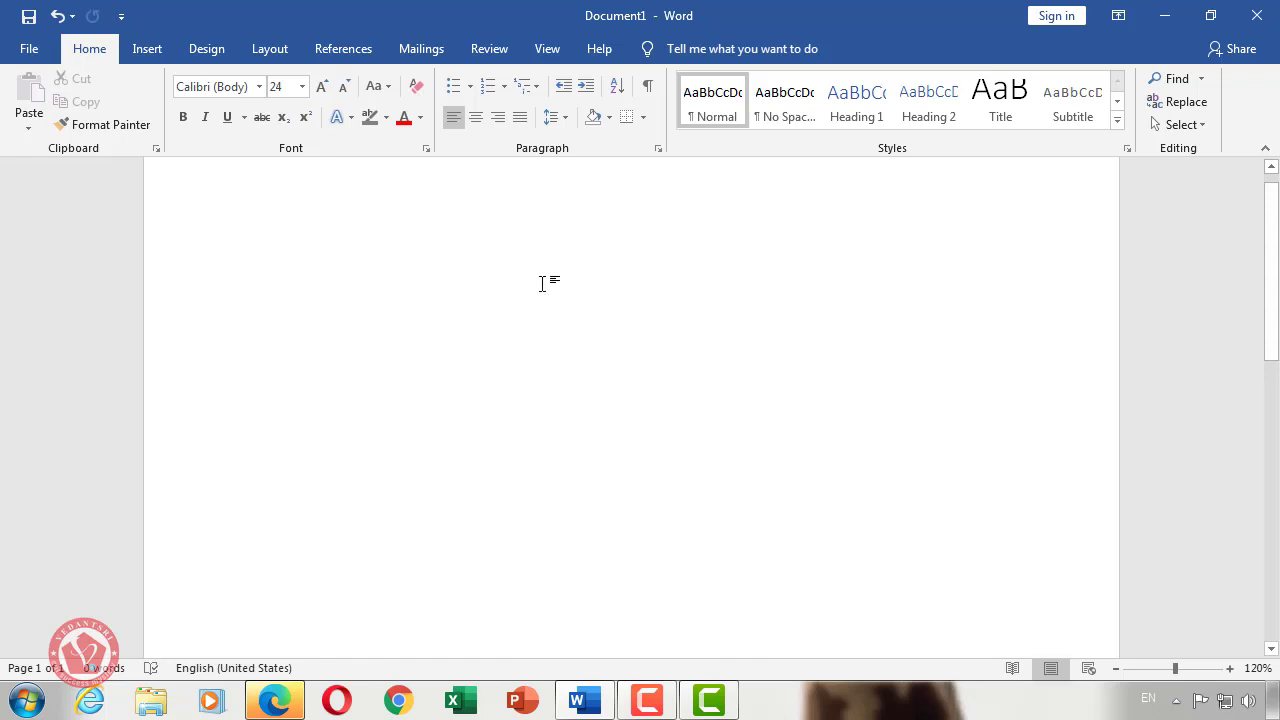
- Tick Tab characters under always-shown formatting marks in Display options
{"action": "left_click", "coordinate": [35, 48]}
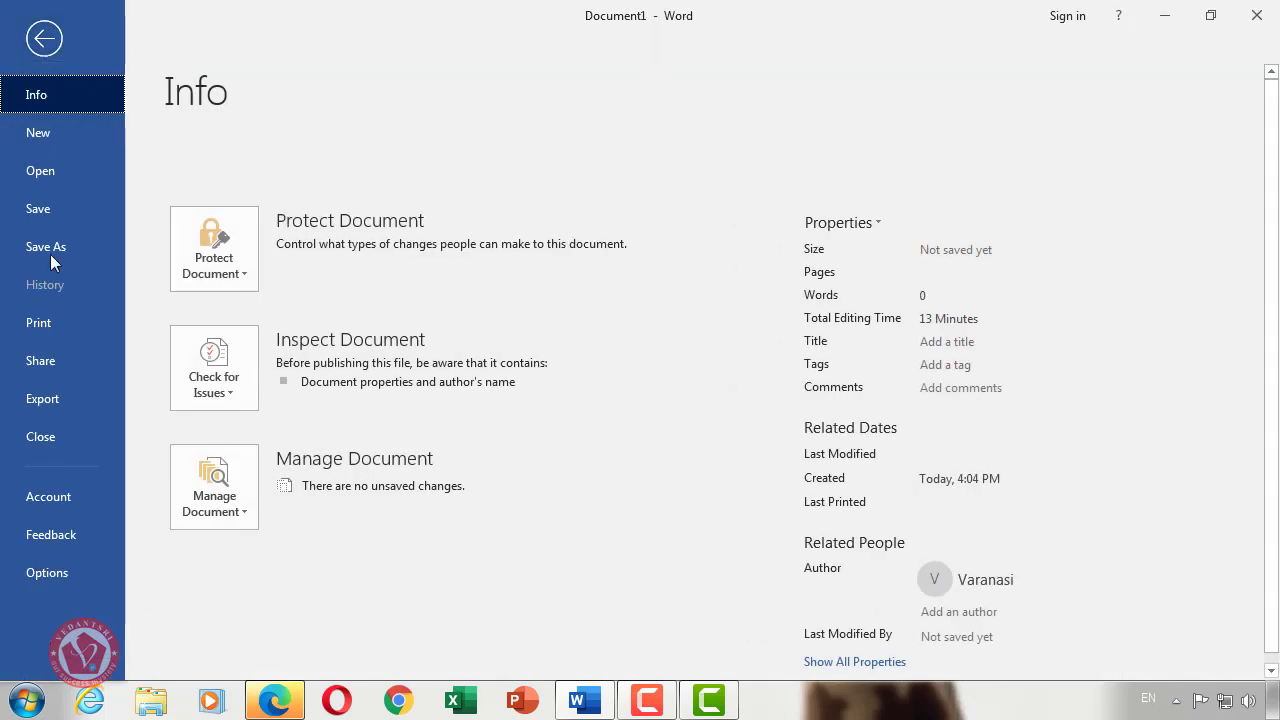
{"action": "left_click", "coordinate": [66, 570]}
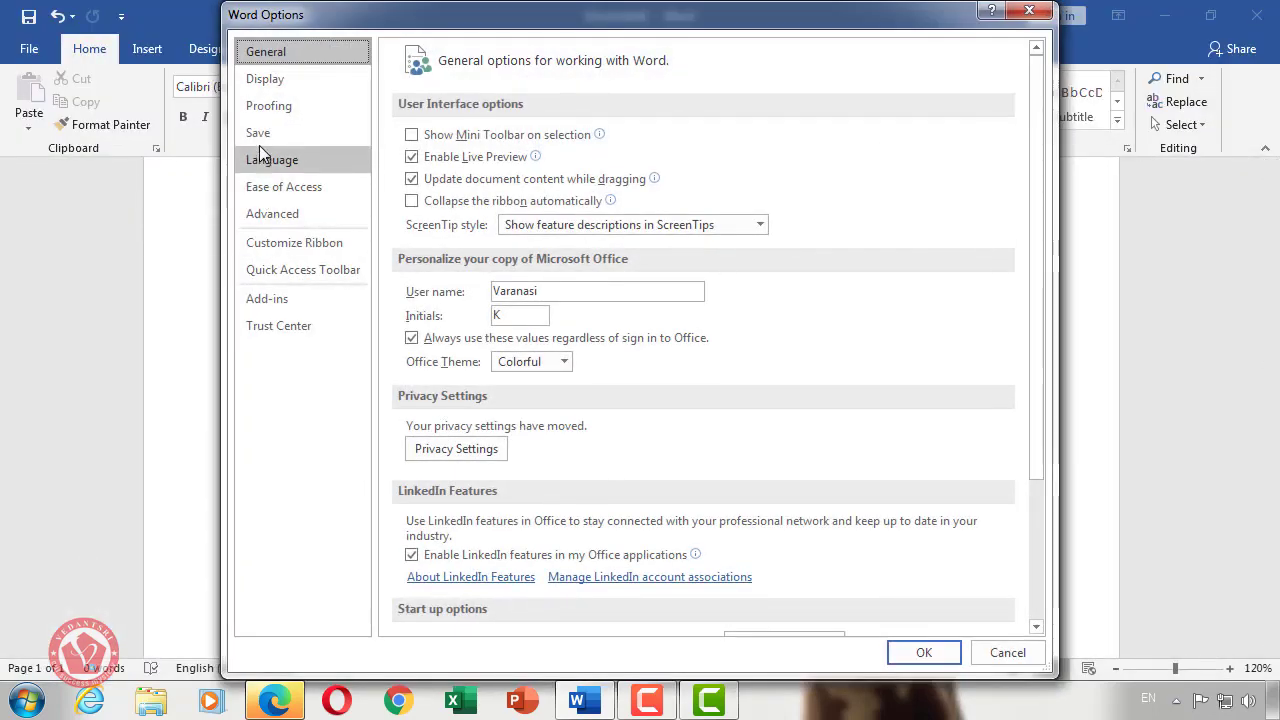
{"action": "left_click", "coordinate": [290, 80]}
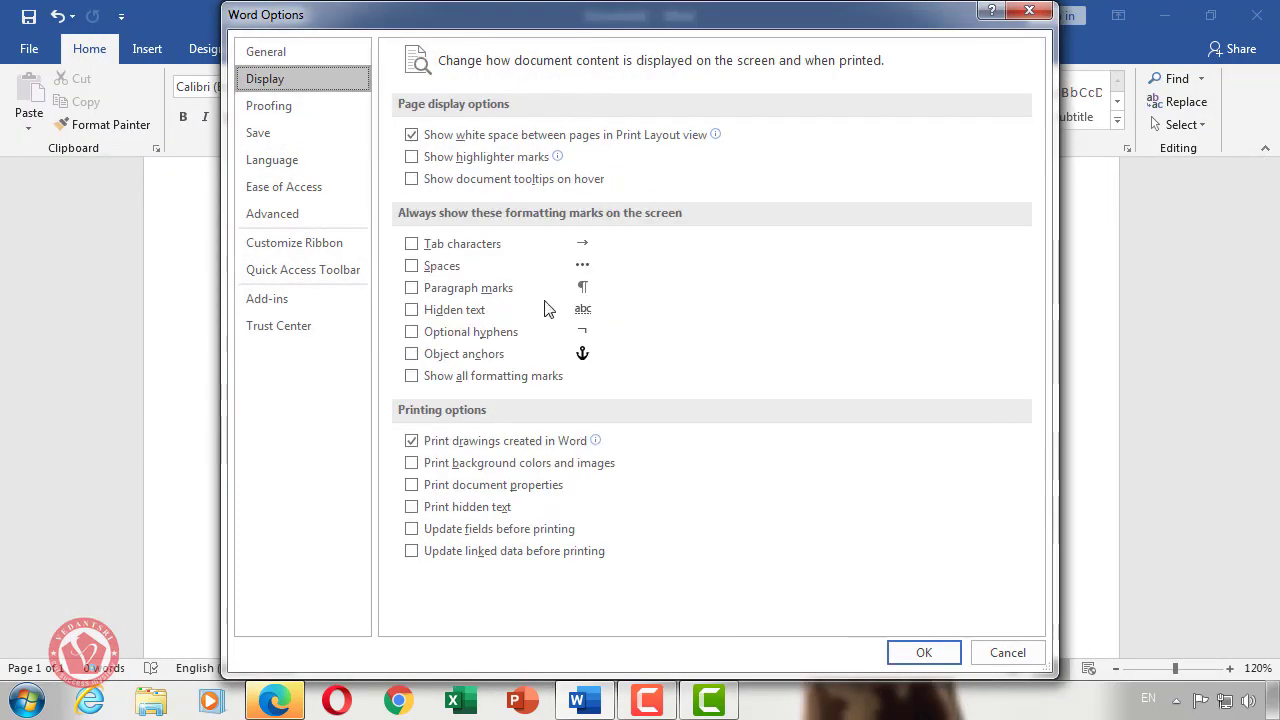
{"action": "left_click", "coordinate": [412, 245]}
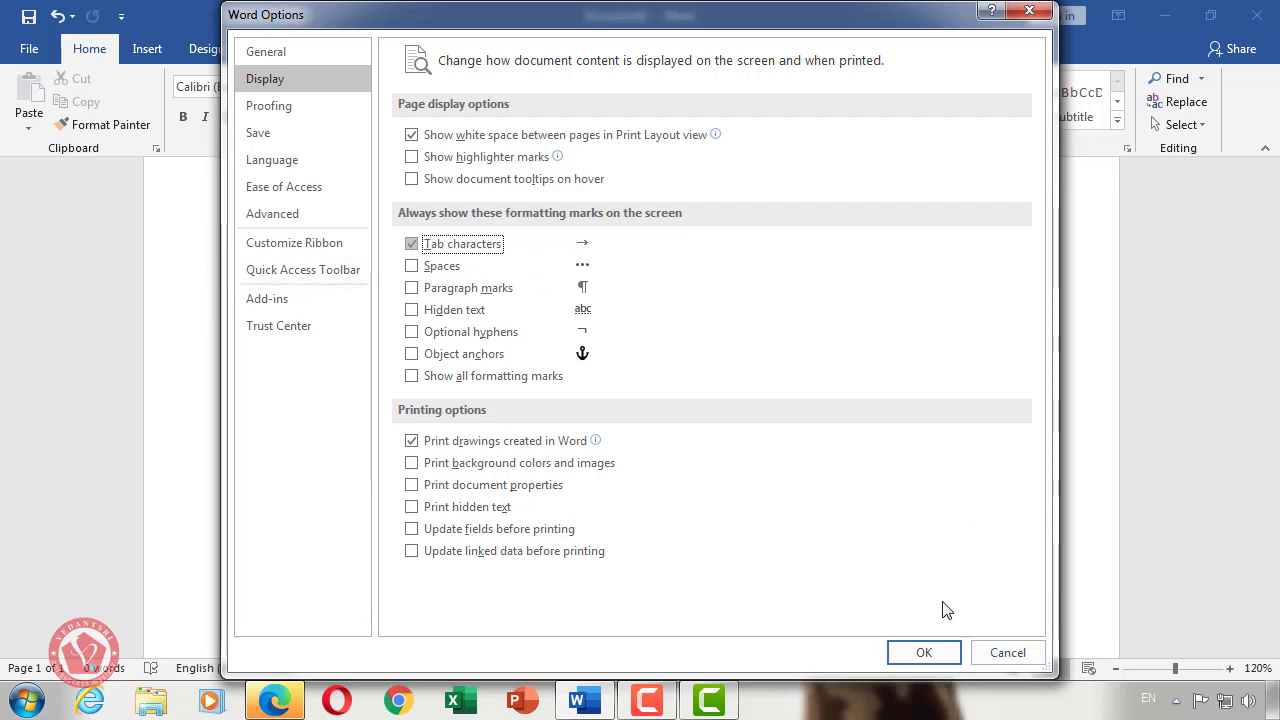
{"action": "left_click", "coordinate": [945, 652]}
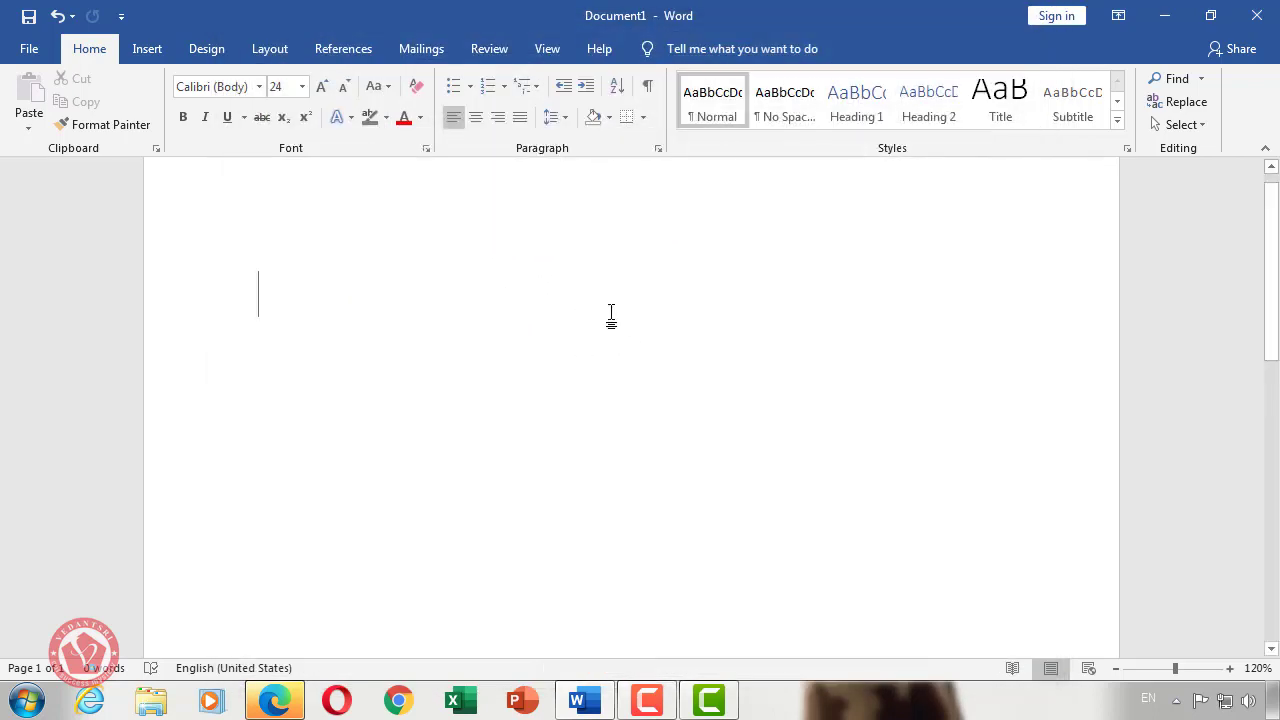
- Type 'Name', a tab, then 'Aditya' on the first line
{"action": "type", "text": "Name"}
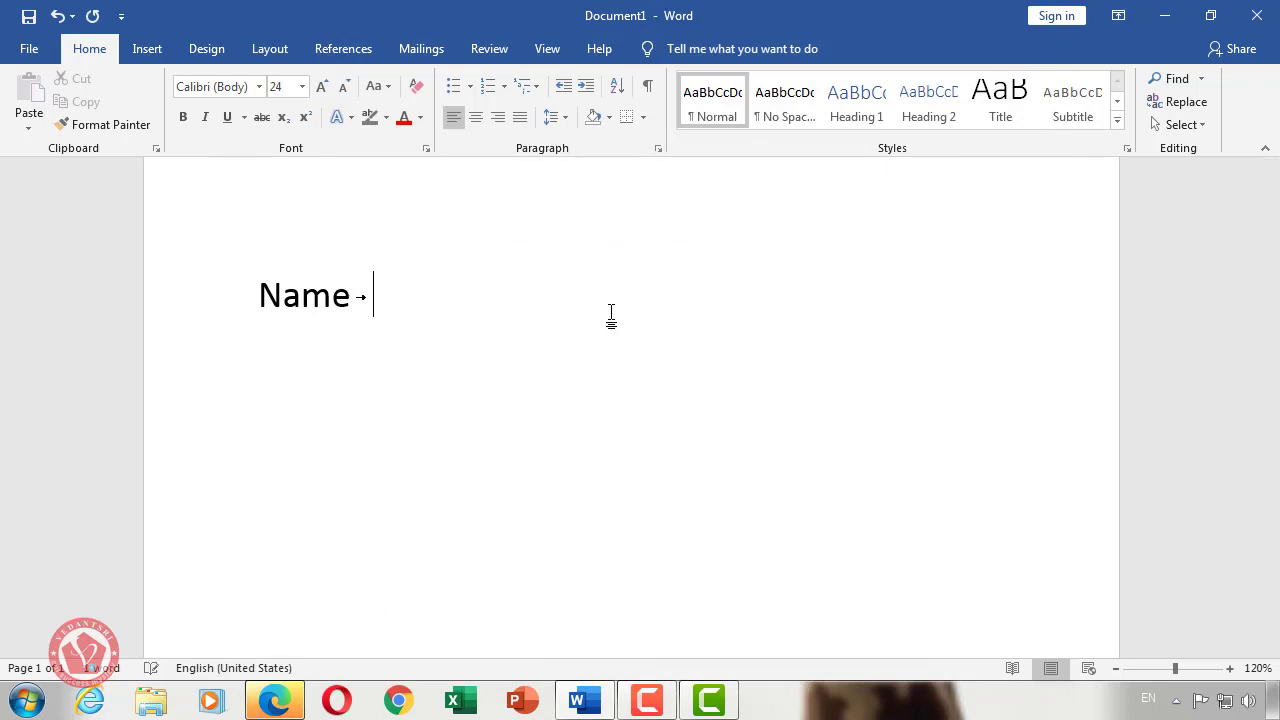
{"action": "key", "text": "Tab"}
{"action": "key", "text": "Tab"}
{"action": "key", "text": "Tab"}
{"action": "type", "text": "Adi"}
{"action": "type", "text": "tya"}
{"action": "key", "text": "Return"}
- Type 'Father's Name', a tab and ': Mr Sidharth' on the second line, aligned under the first
{"action": "type", "text": "Father"}
{"action": "type", "text": "'s "}
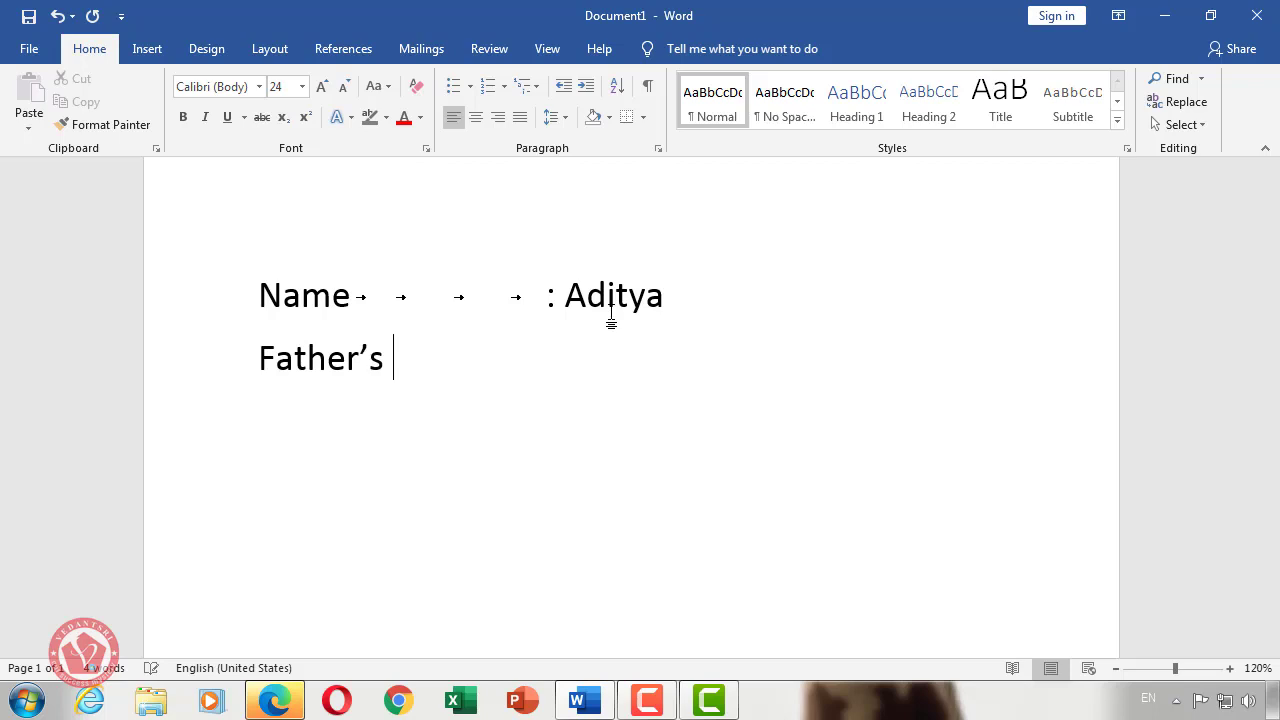
{"action": "type", "text": "Name"}
{"action": "key", "text": "Tab"}
{"action": "key", "text": "Tab"}
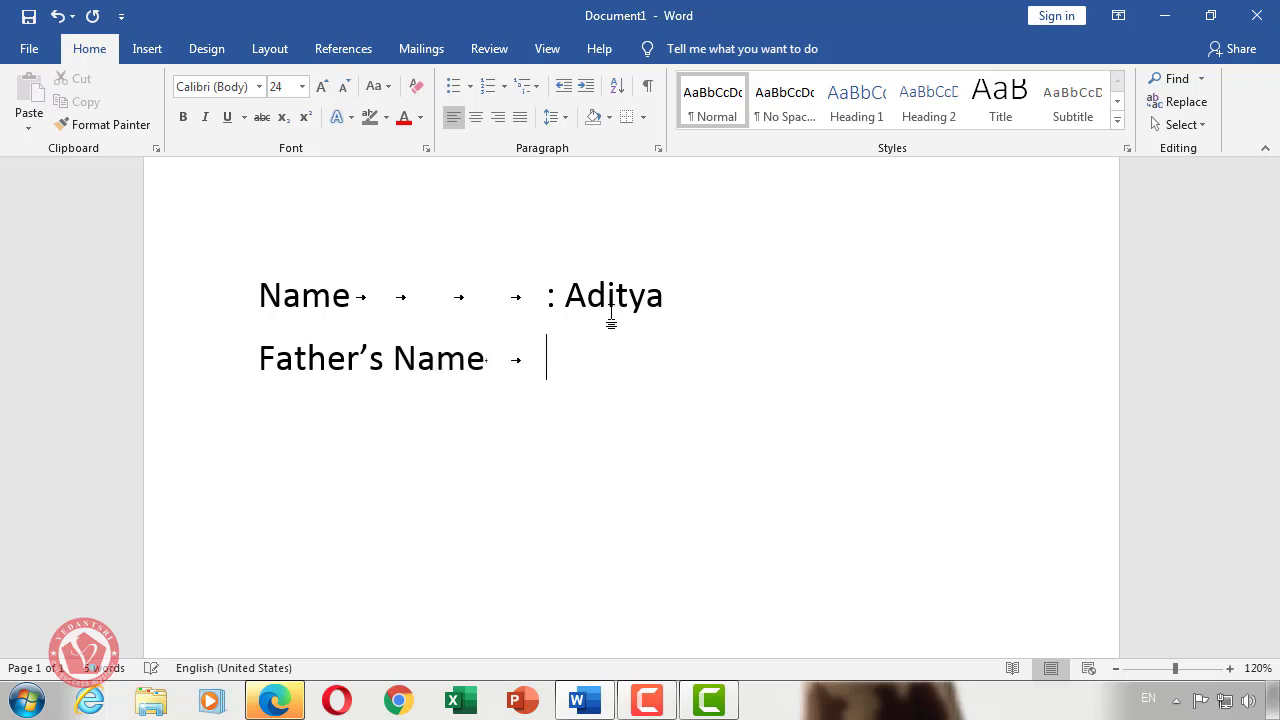
{"action": "type", "text": ":"}
{"action": "key", "text": "Tab"}
{"action": "key", "text": "BackSpace"}
{"action": "type", "text": "Mr "}
{"action": "type", "text": "Sidh"}
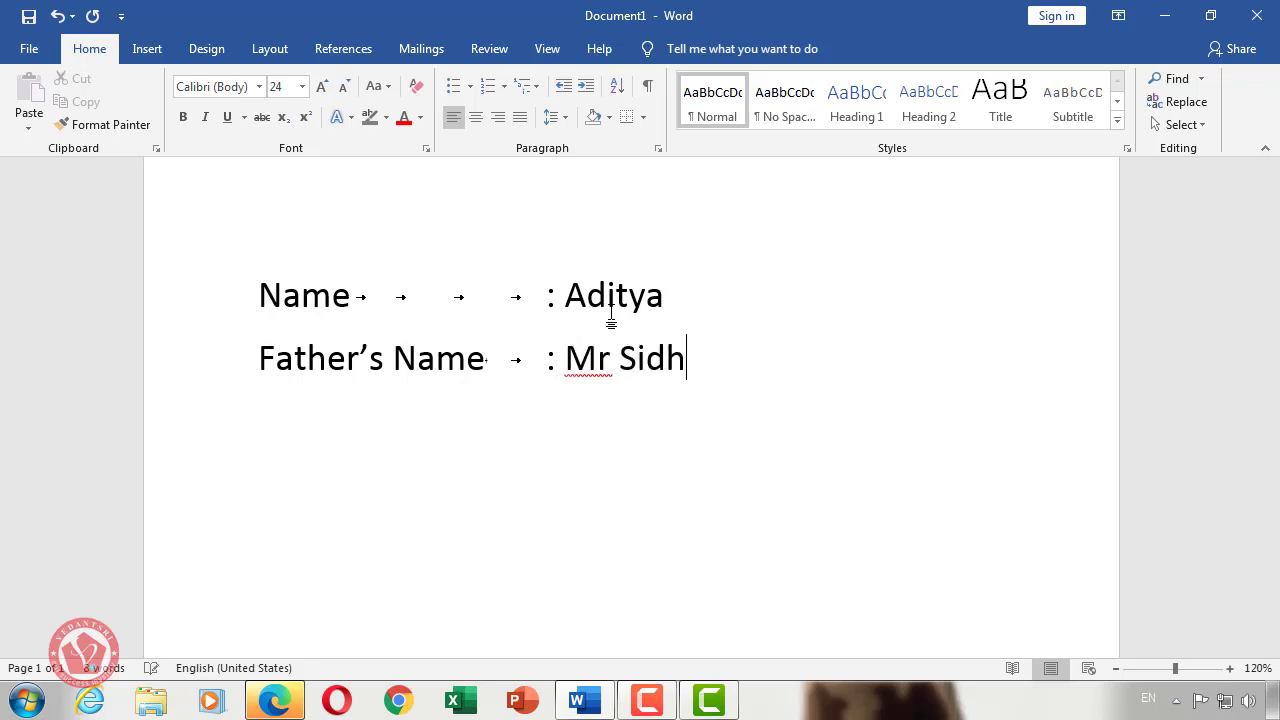
{"action": "type", "text": "arth"}
{"action": "key", "text": "Left"}
{"action": "key", "text": "Left"}
{"action": "key", "text": "Left"}
{"action": "key", "text": "Left"}
{"action": "key", "text": "Left"}
{"action": "key", "text": "Left"}
{"action": "key", "text": "Left"}
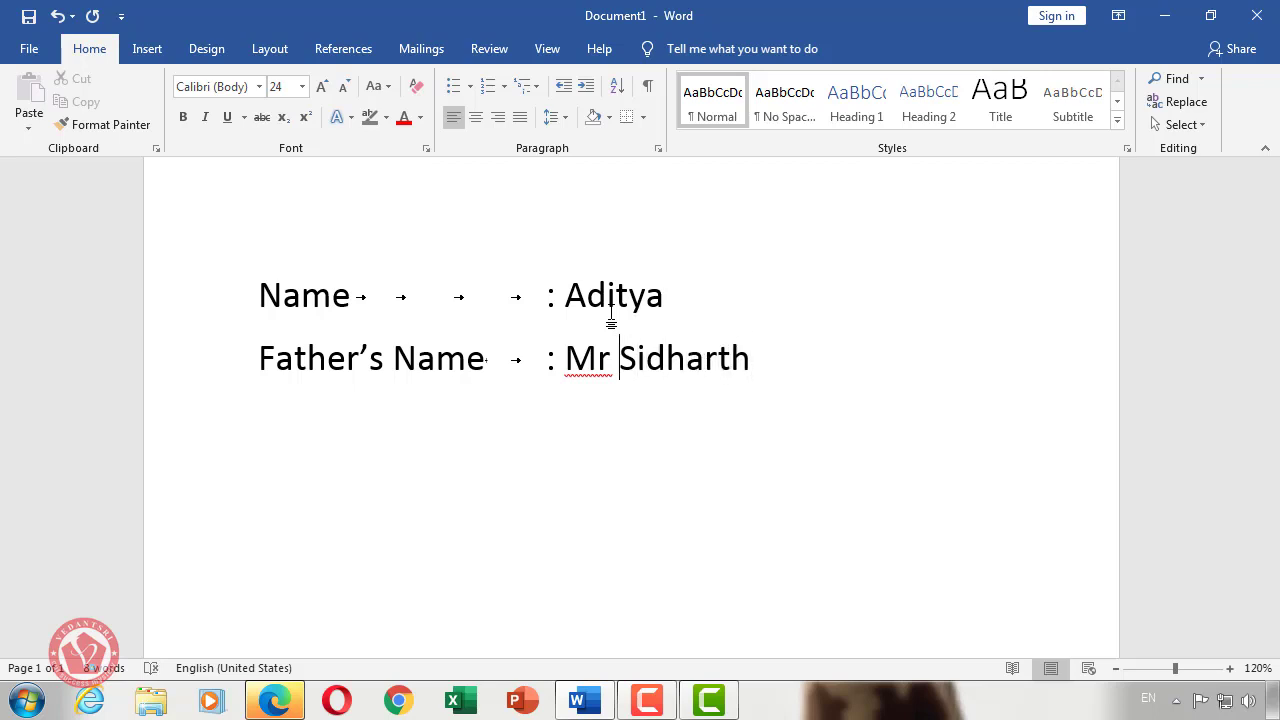
{"action": "key", "text": "Left"}
{"action": "key", "text": "Right"}
{"action": "key", "text": "Right"}
{"action": "key", "text": "Right"}
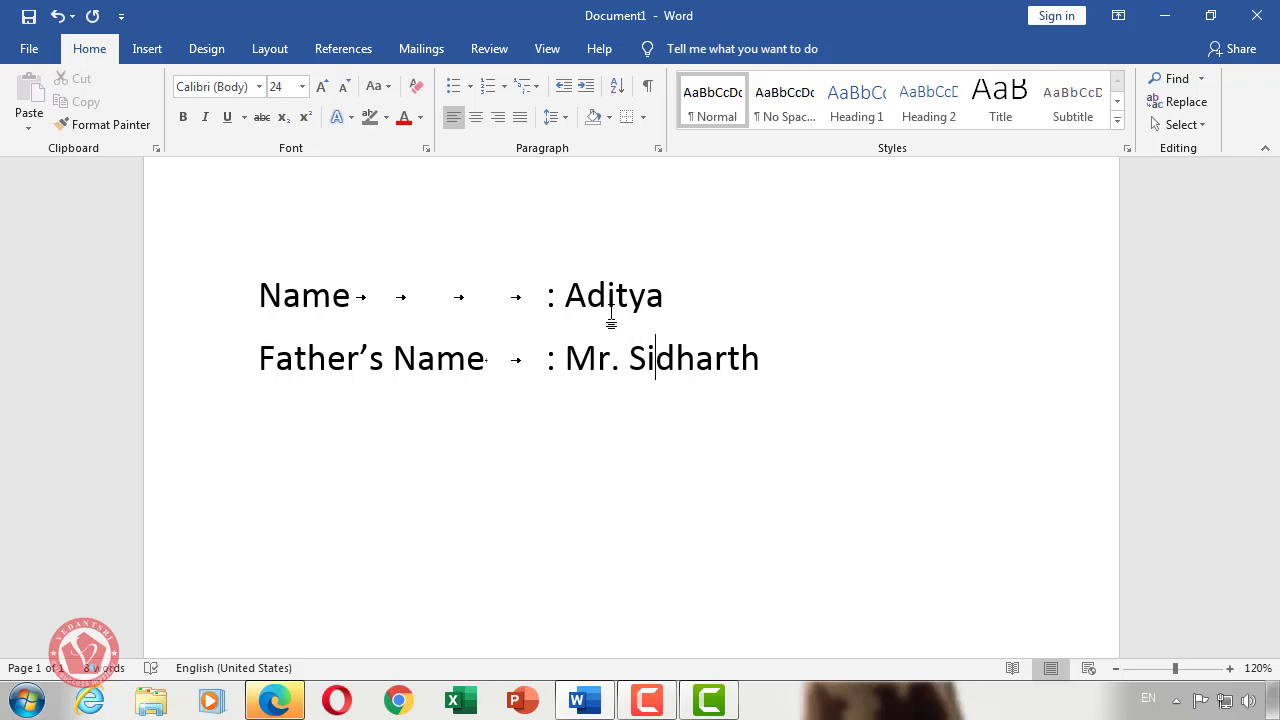
{"action": "key", "text": "Right"}
{"action": "key", "text": "Right"}
{"action": "key", "text": "Right"}
{"action": "key", "text": "Right"}
{"action": "key", "text": "Right"}
{"action": "key", "text": "Right"}
{"action": "key", "text": "Return"}
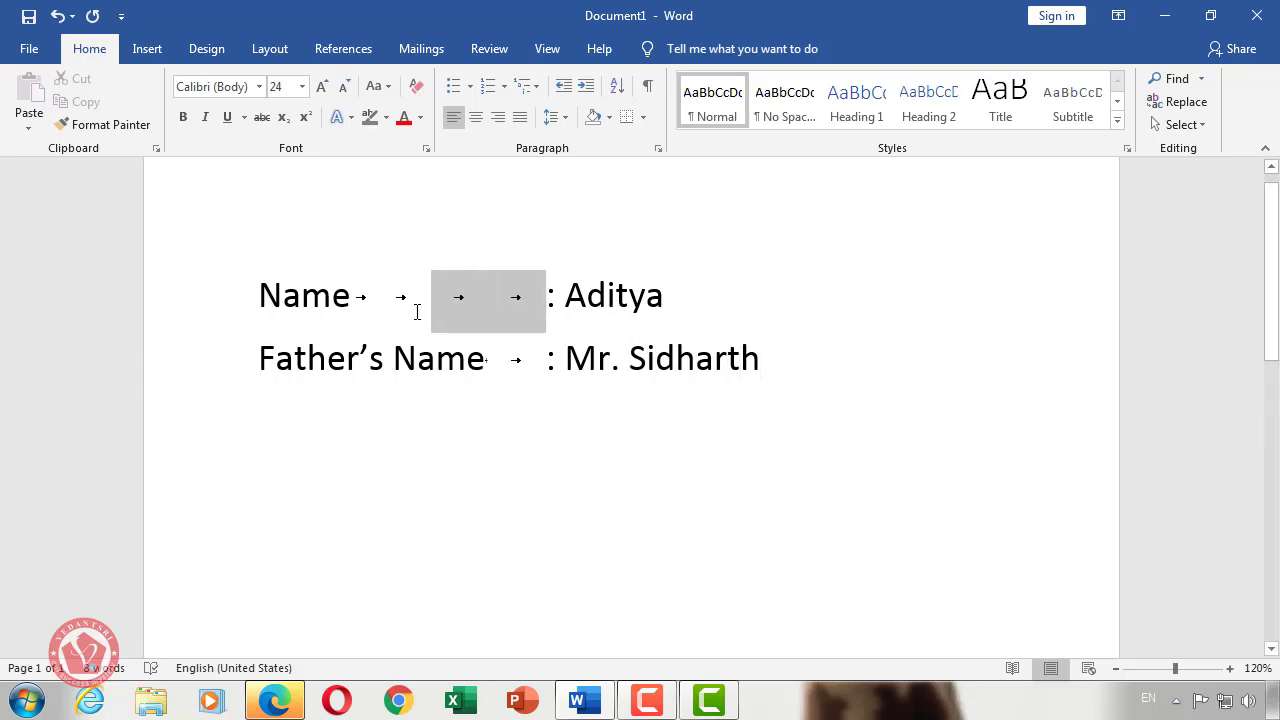
{"action": "left_click_drag", "start_coordinate": [507, 296], "coordinate": [352, 298]}
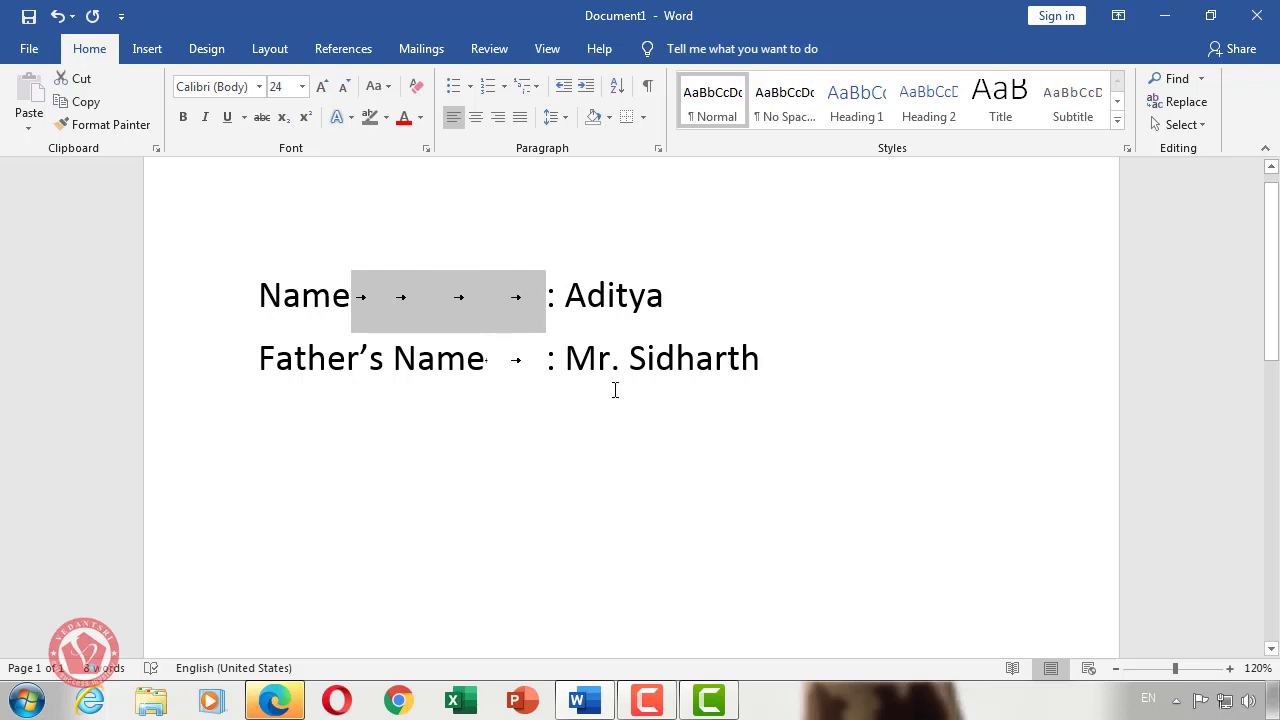
{"action": "left_click_drag", "start_coordinate": [791, 366], "coordinate": [136, 287]}
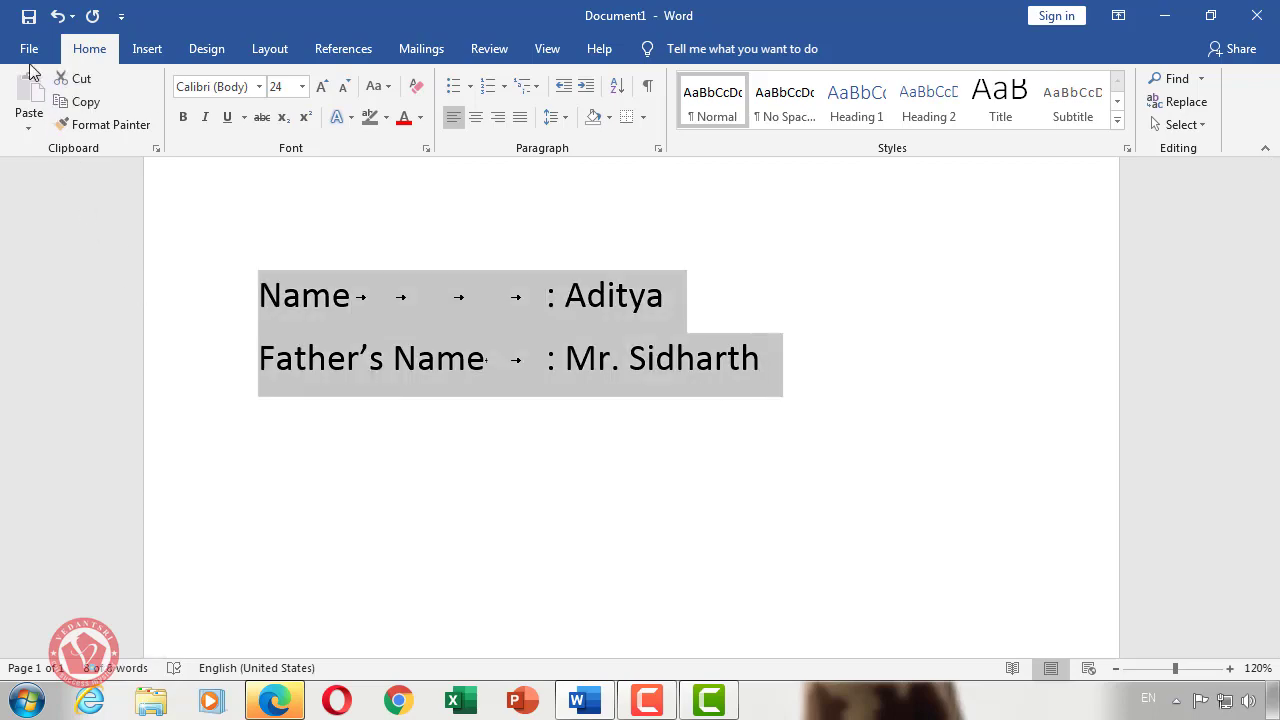
- Untick Tab characters in Word's Display options so tab arrows disappear
{"action": "key", "text": "alt+f"}
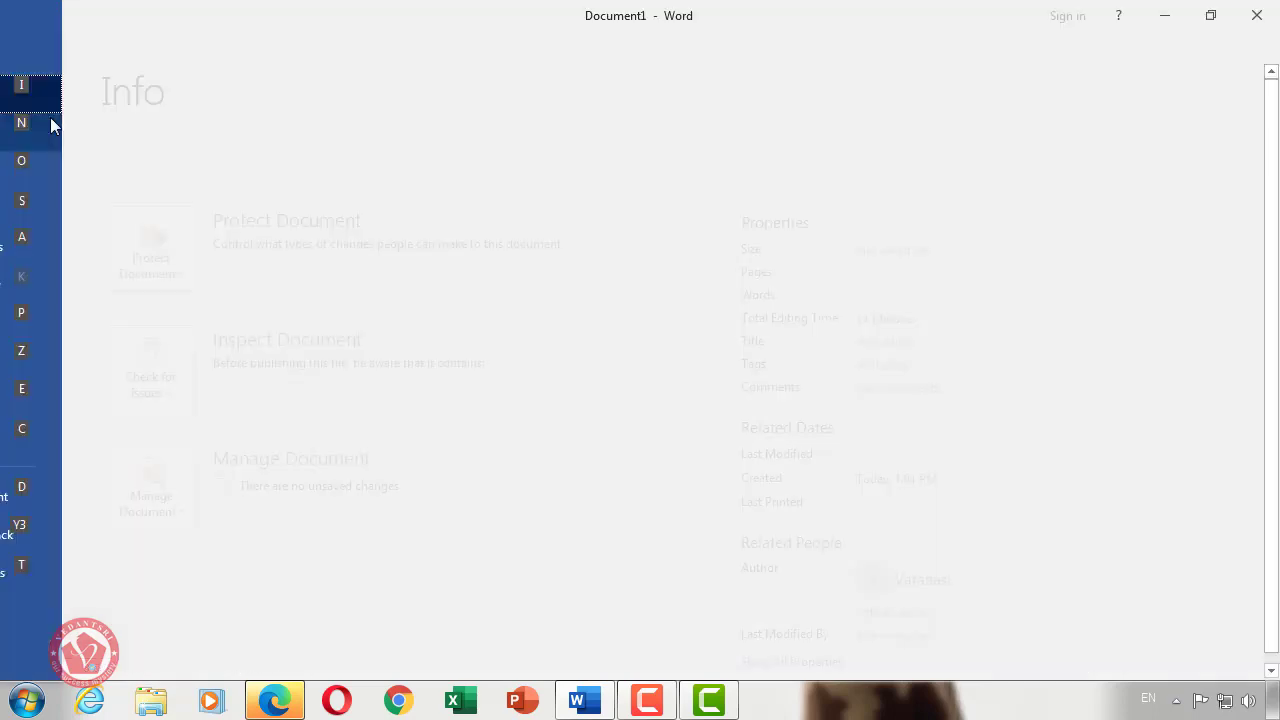
{"action": "key", "text": "t"}
{"action": "left_click", "coordinate": [262, 79]}
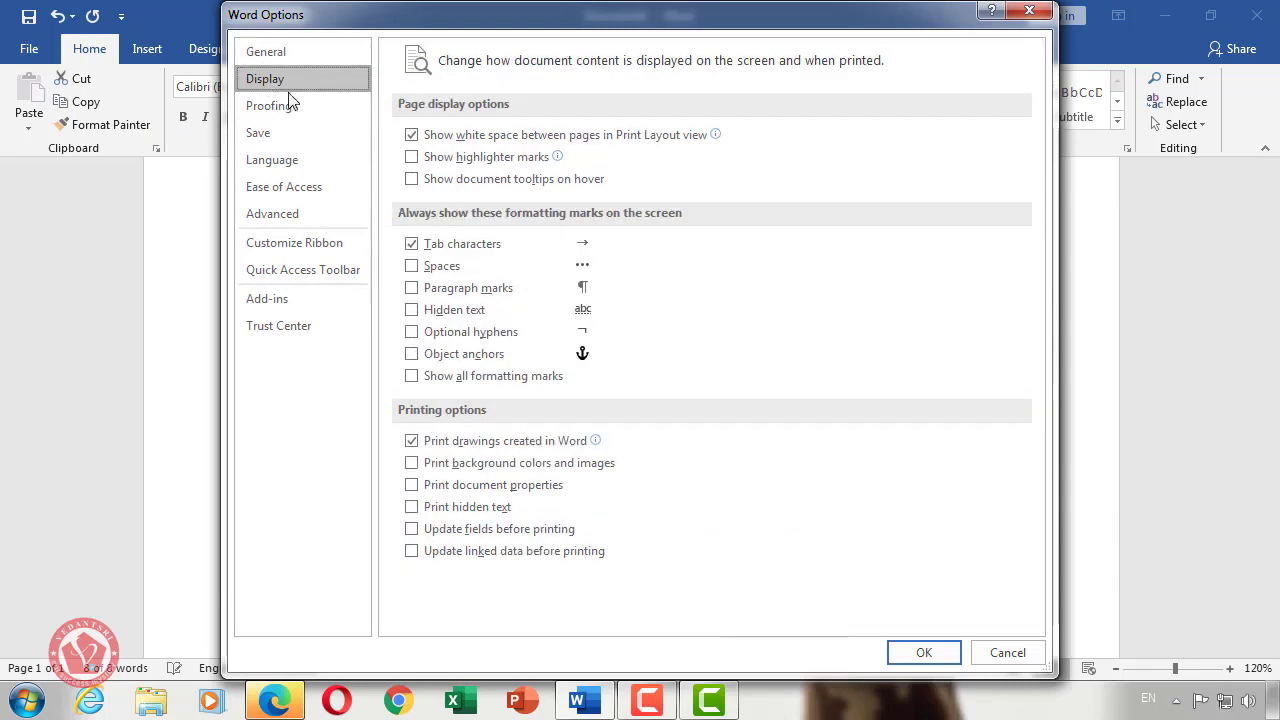
{"action": "left_click", "coordinate": [411, 246]}
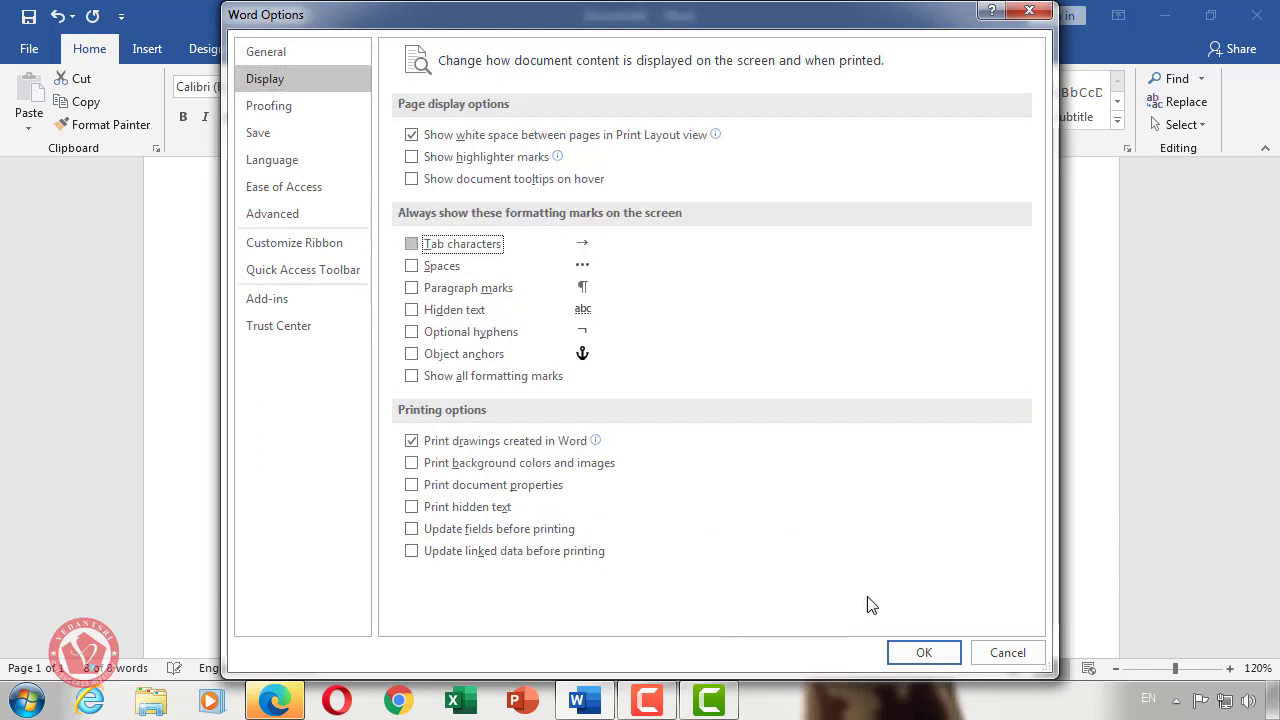
{"action": "left_click", "coordinate": [922, 652]}
{"action": "left_click", "coordinate": [600, 390]}
{"action": "left_click_drag", "start_coordinate": [466, 297], "coordinate": [346, 295]}
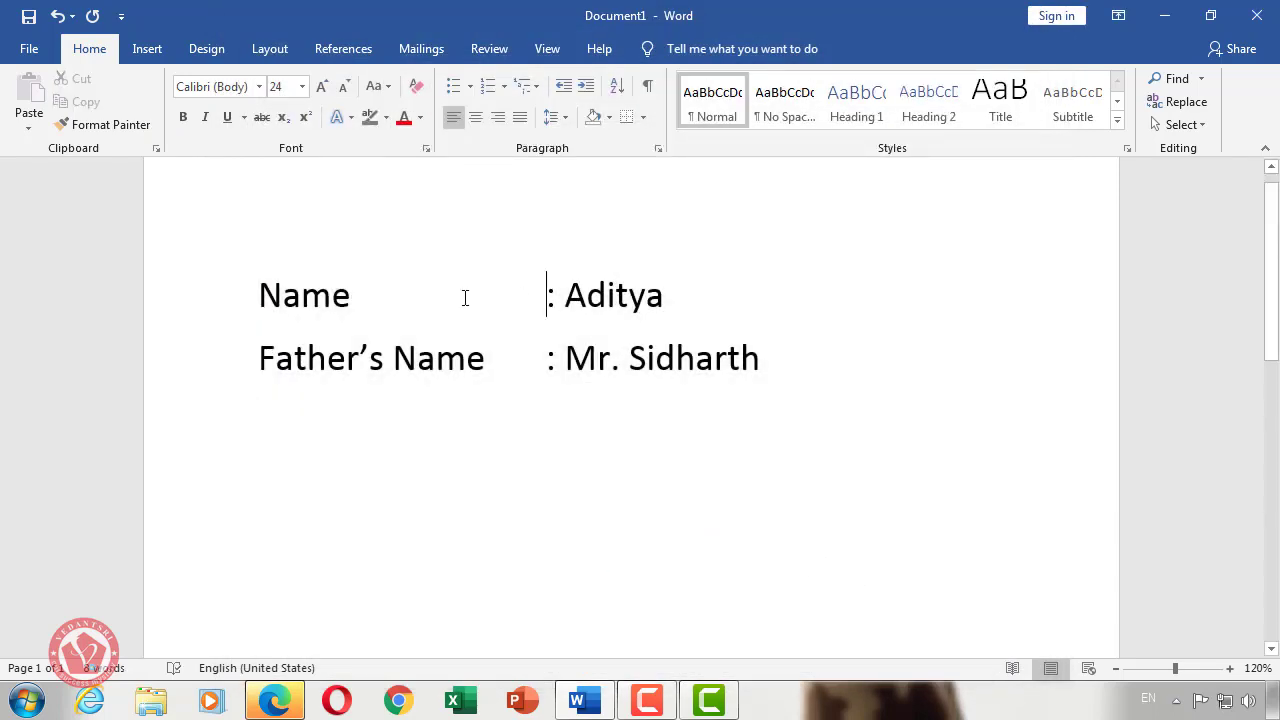
- Try showing spaces, paragraph marks, hidden text, hyphens and anchors, then untick all and confirm
{"action": "left_click", "coordinate": [25, 47]}
{"action": "left_click", "coordinate": [69, 569]}
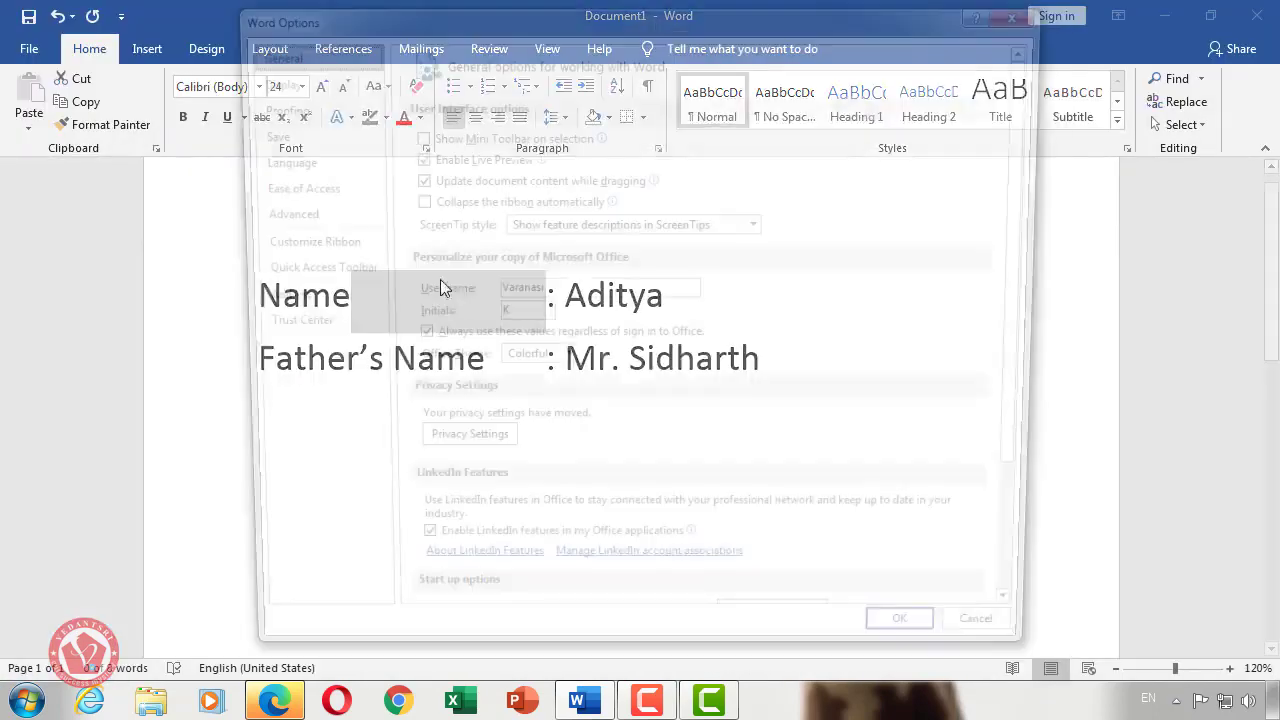
{"action": "left_click", "coordinate": [274, 84]}
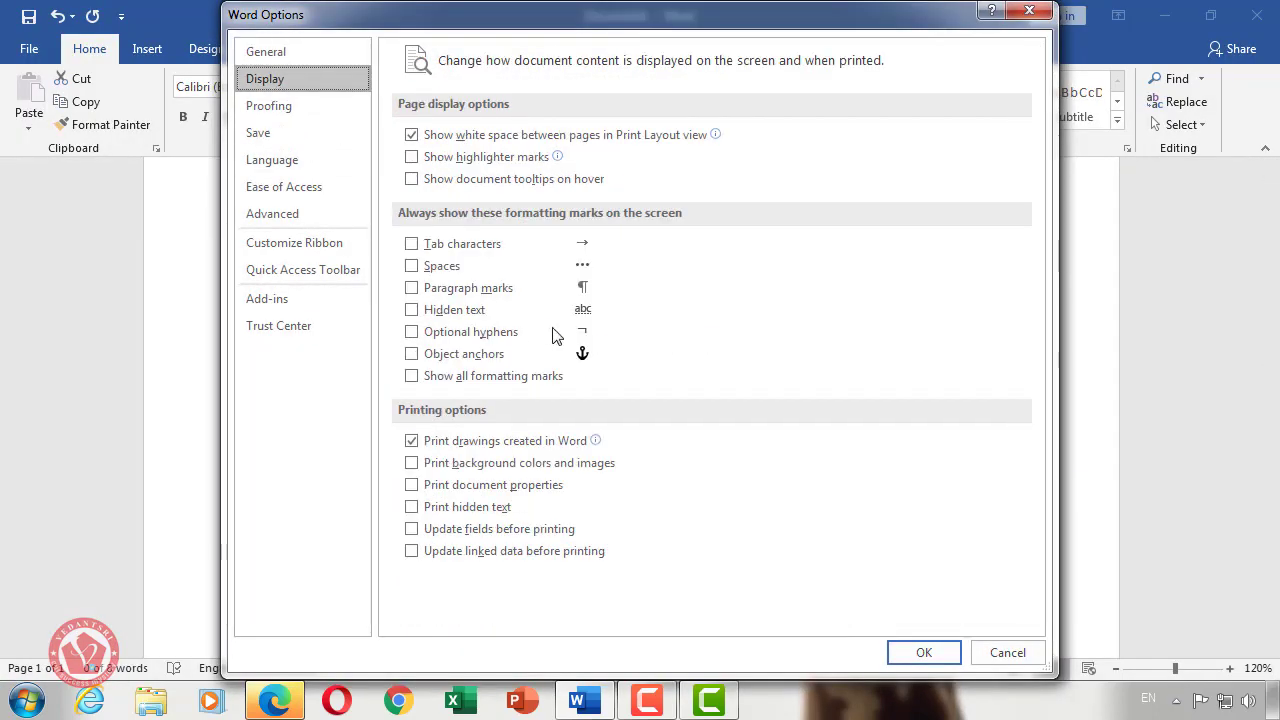
{"action": "left_click", "coordinate": [451, 268]}
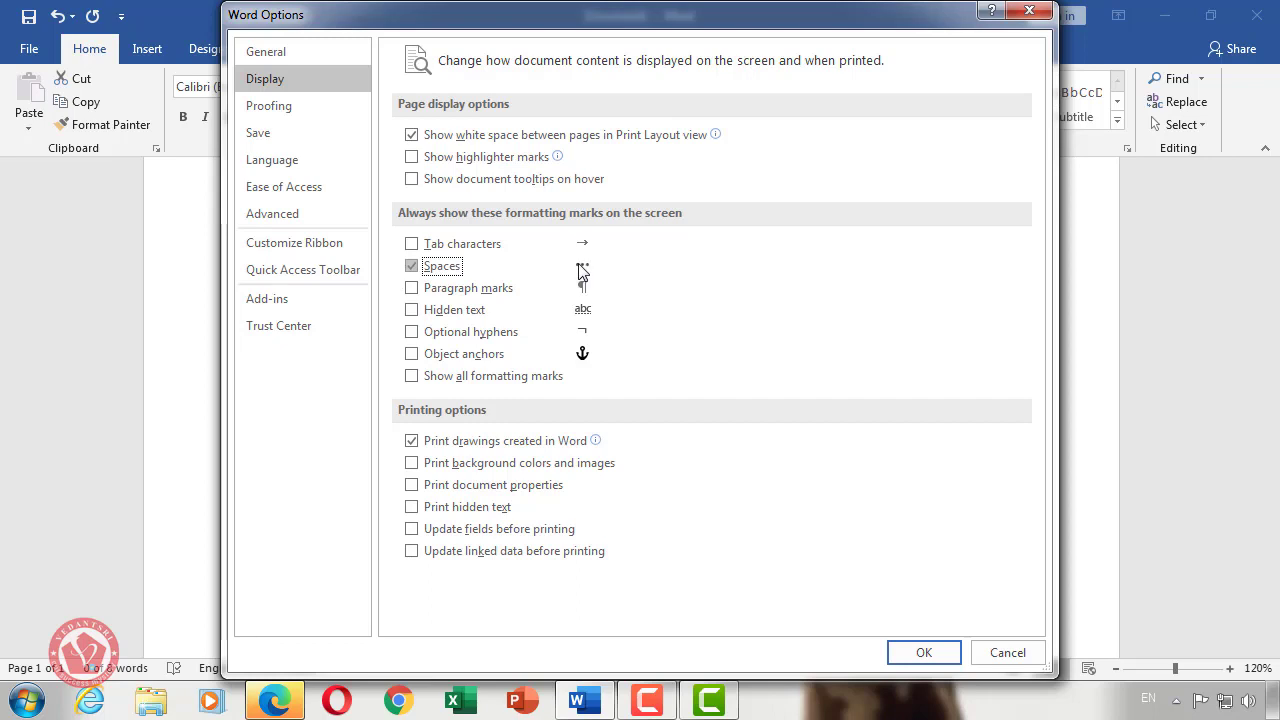
{"action": "left_click", "coordinate": [468, 289]}
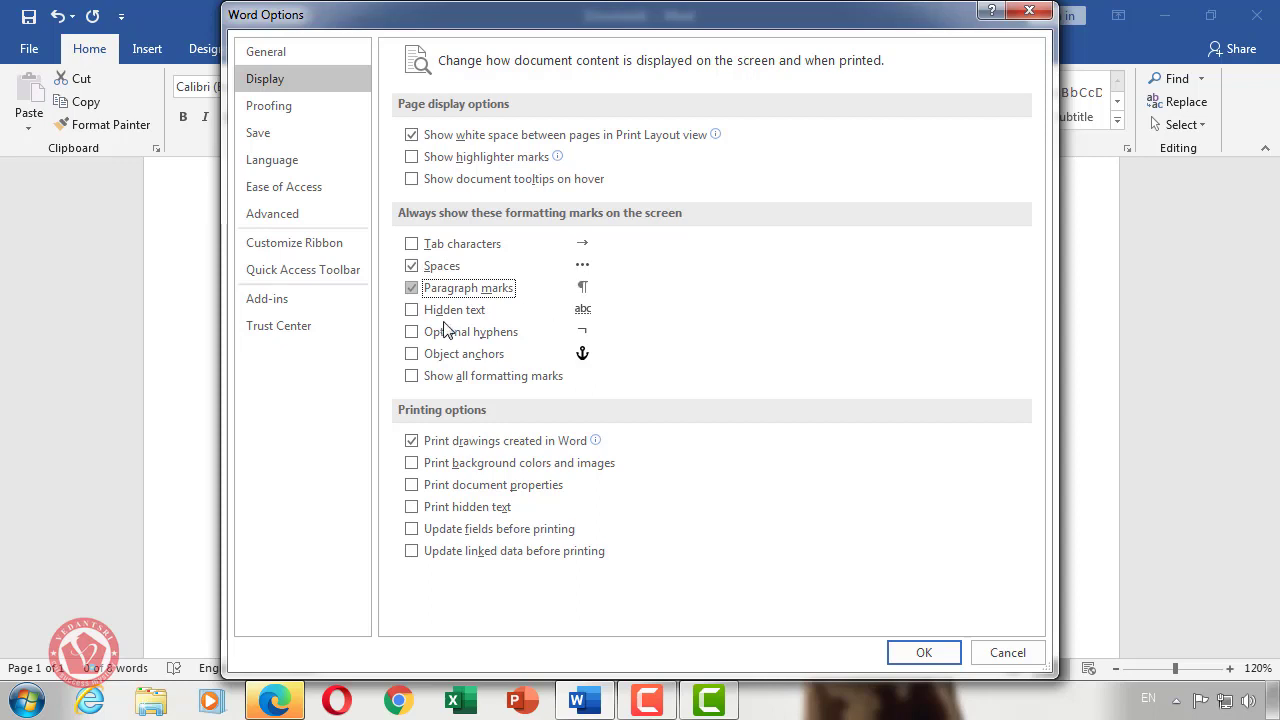
{"action": "left_click", "coordinate": [440, 311]}
{"action": "left_click", "coordinate": [462, 333]}
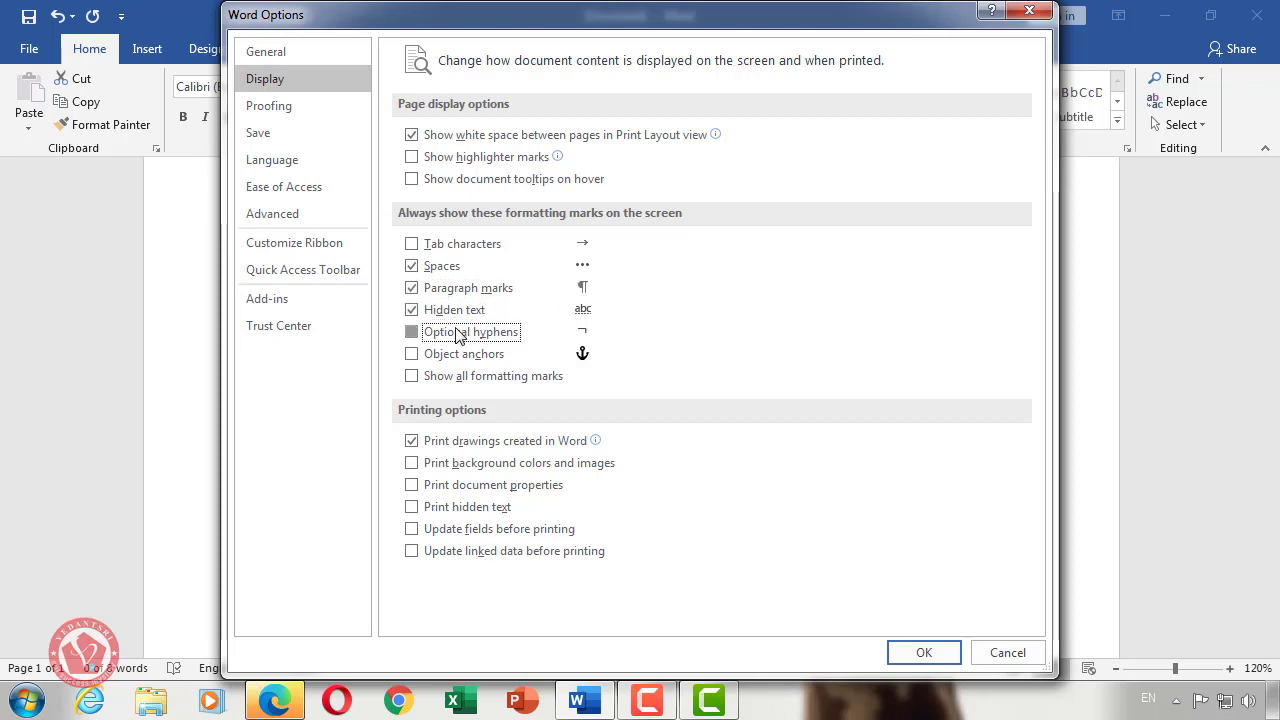
{"action": "left_click", "coordinate": [457, 357]}
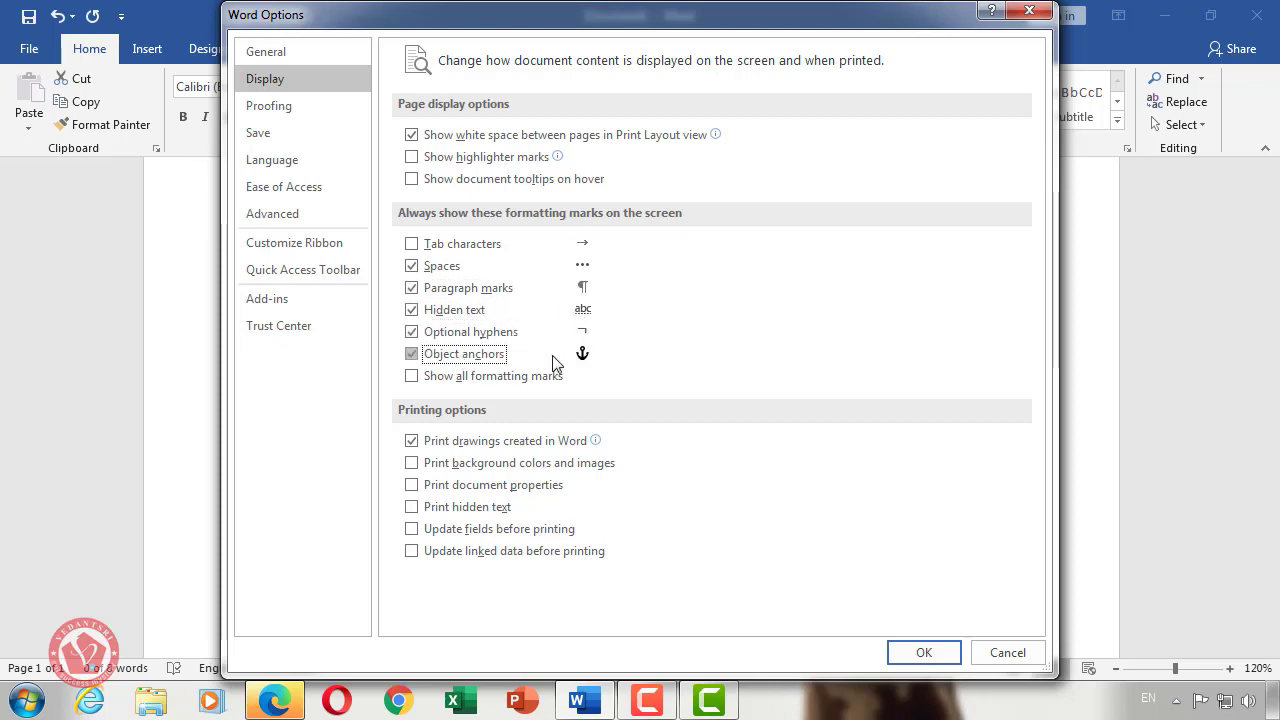
{"action": "left_click", "coordinate": [435, 358]}
{"action": "left_click", "coordinate": [435, 333]}
{"action": "left_click", "coordinate": [440, 311]}
{"action": "left_click", "coordinate": [437, 289]}
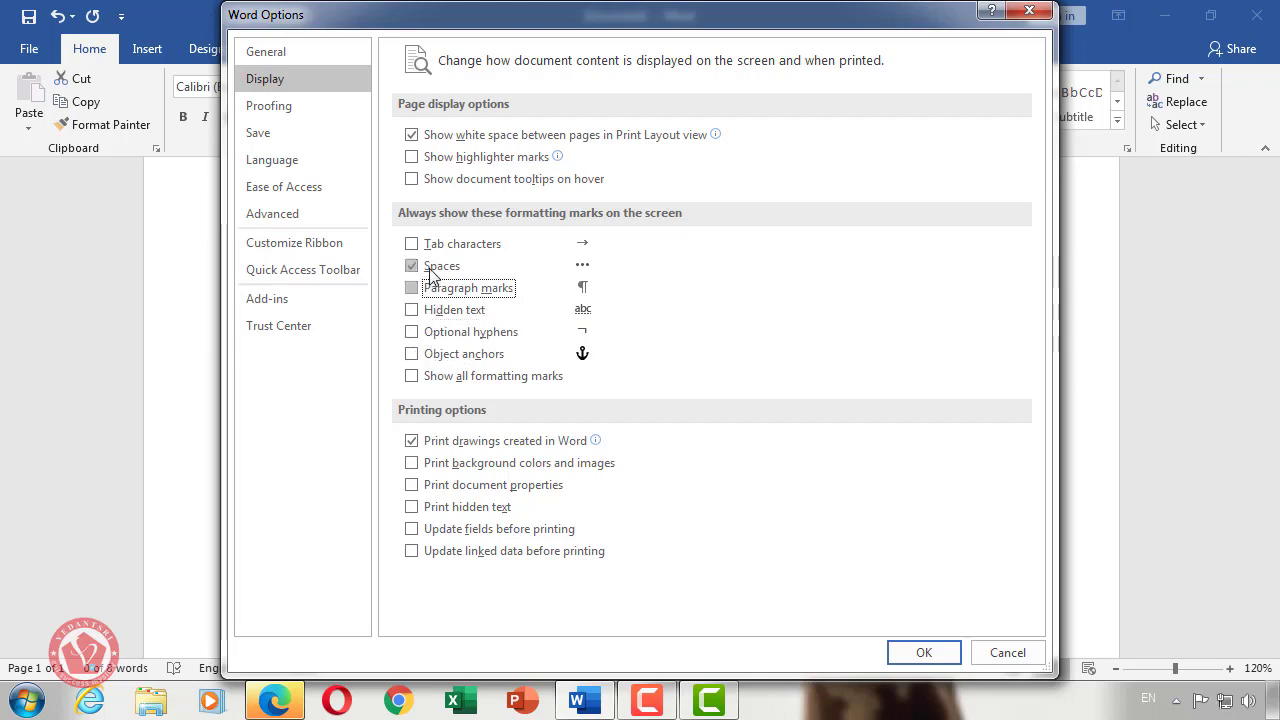
{"action": "left_click", "coordinate": [437, 267]}
{"action": "left_click", "coordinate": [923, 660]}
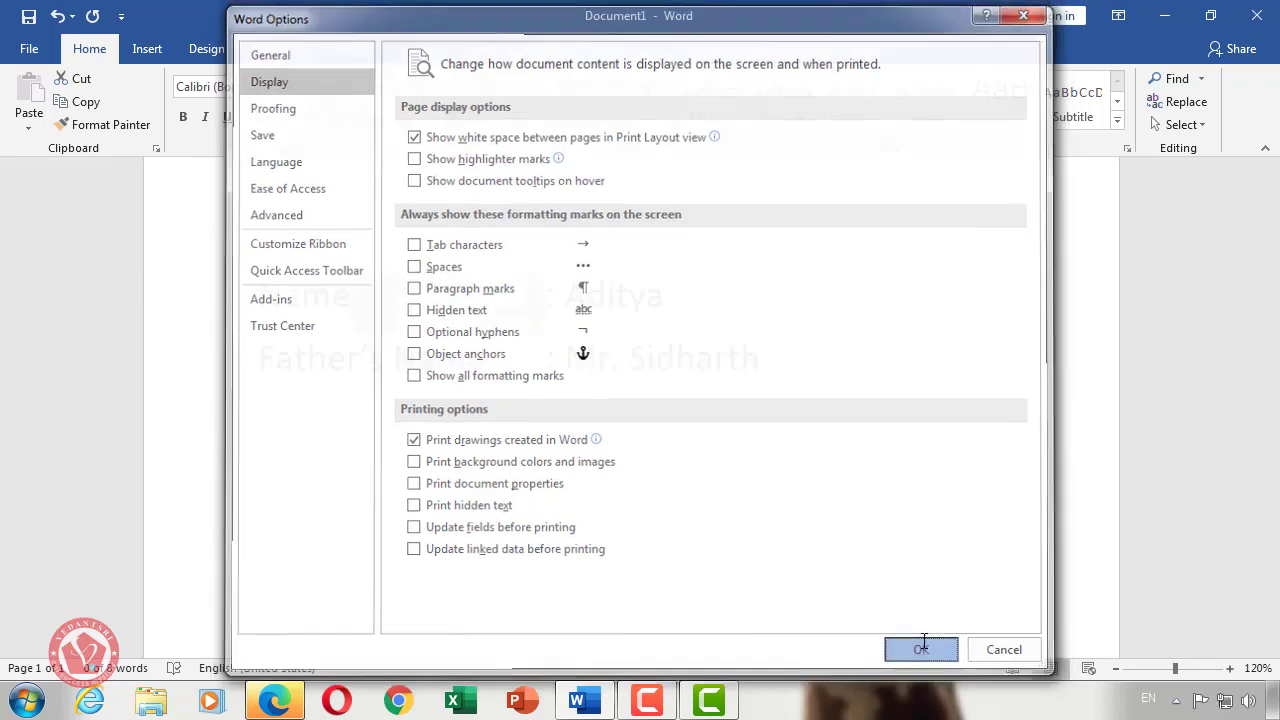
{"action": "left_click_drag", "start_coordinate": [825, 376], "coordinate": [187, 267]}
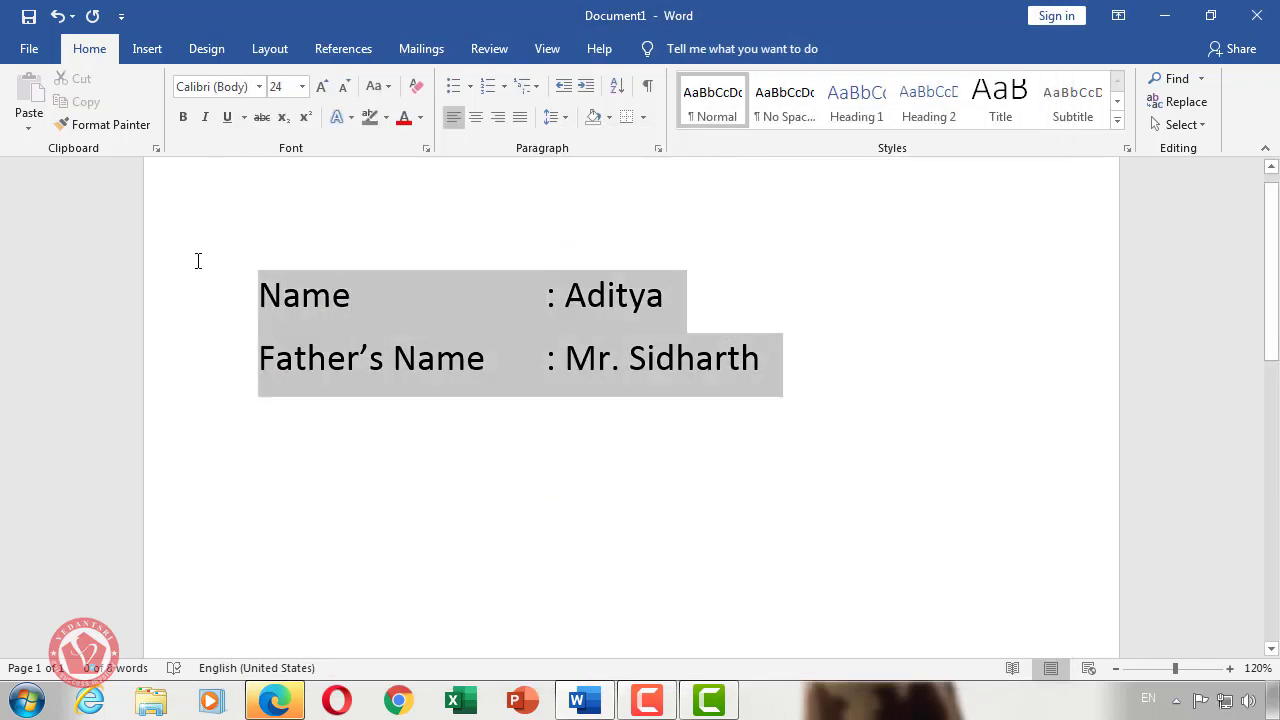